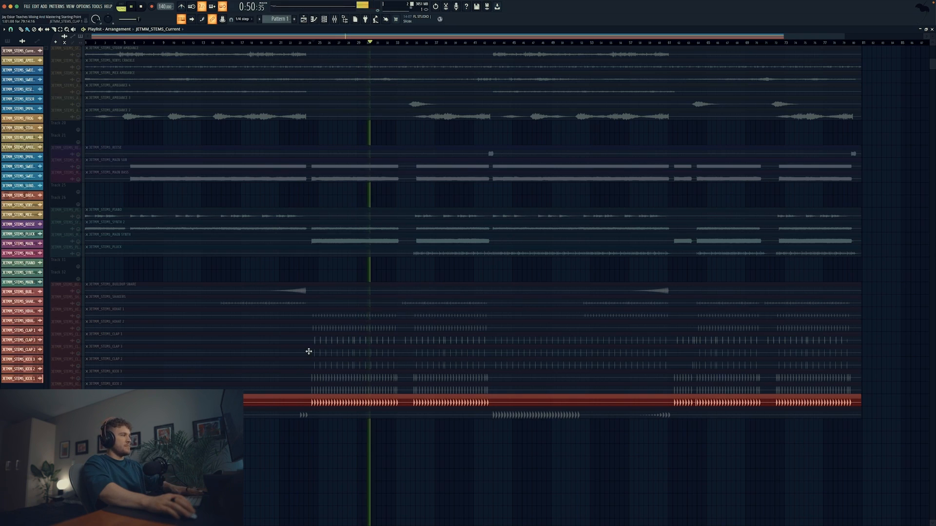
Audition the Kick 2 track on its own, followed by the Kick 3 track on its own.
key("space")
left_click(67, 386)
key("space")
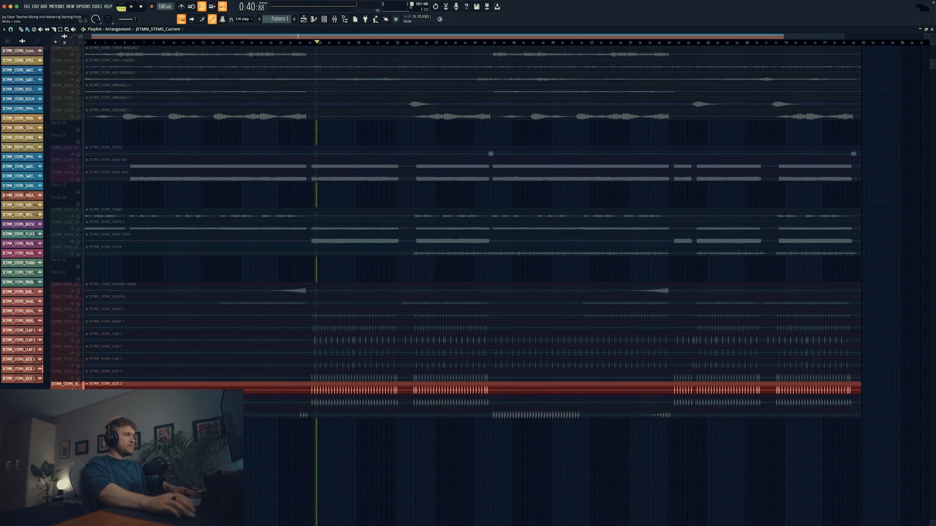
key("space")
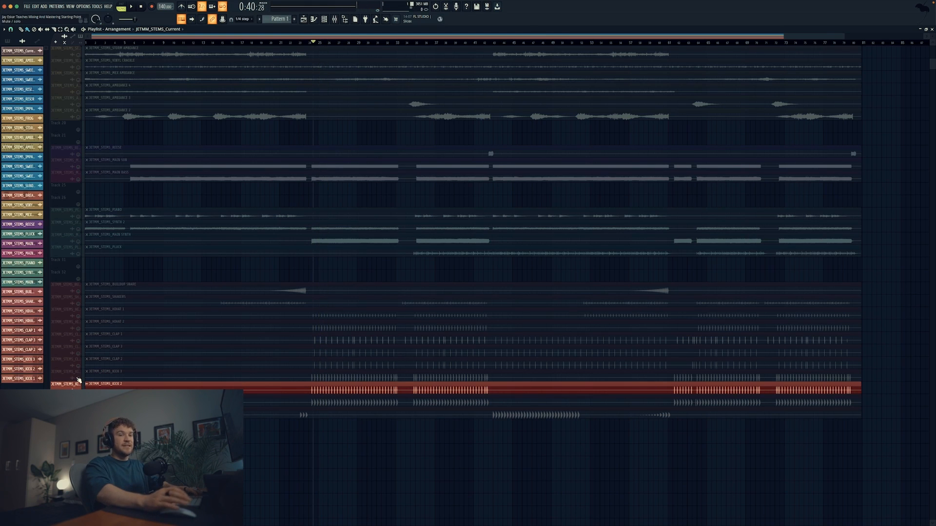
left_click(78, 379)
key("space")
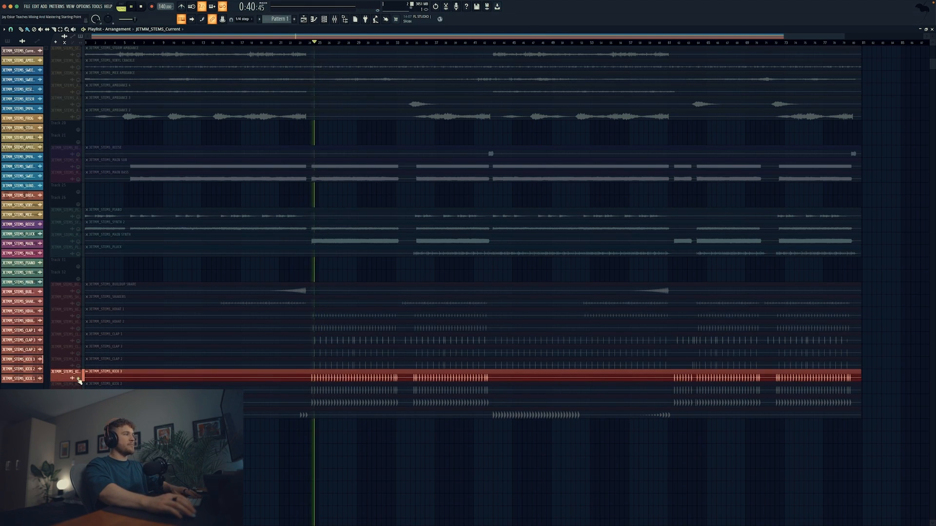
key("space")
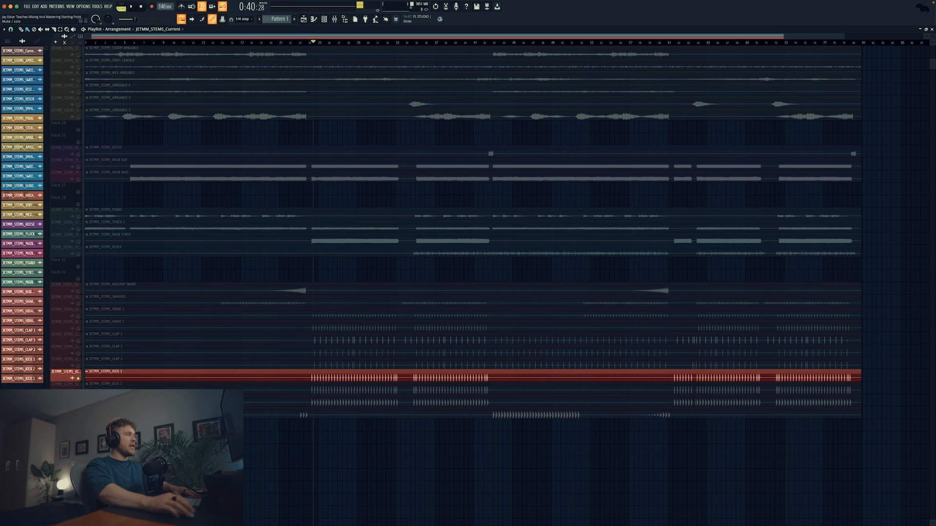
Enable the Kick 2 and Kick 1 playlist tracks alongside Kick 3 and play the three kick layers together.
left_click(78, 391)
left_click(78, 402)
key("space")
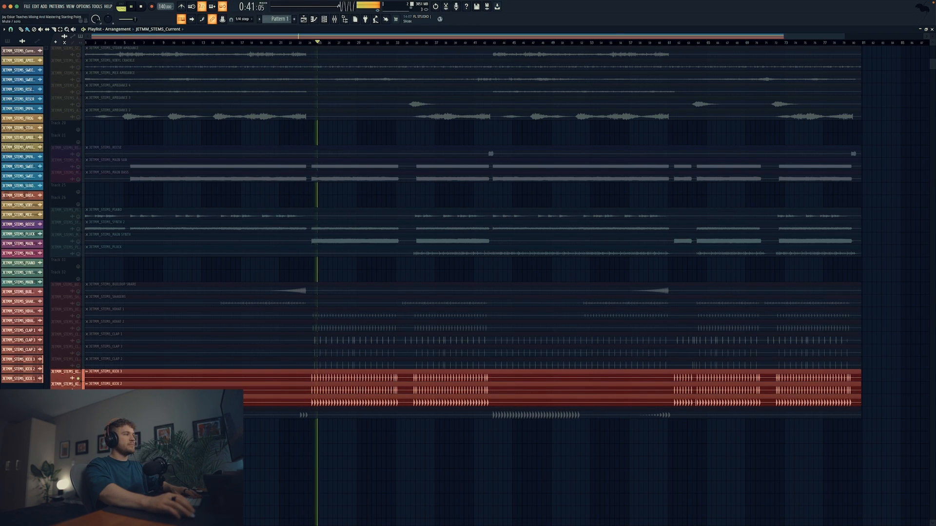
key("space")
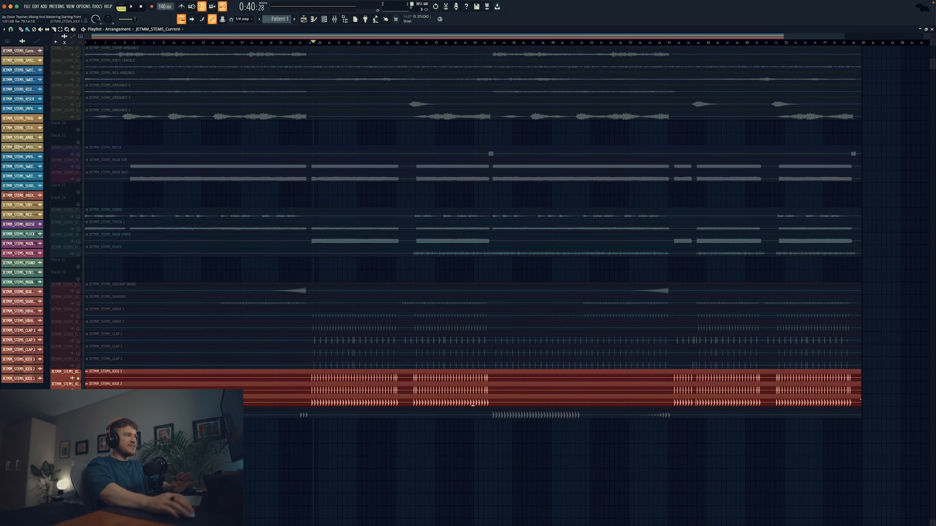
Show the mixer track assigned to the Kick 1 stem and select the three kick tracks in the mixer.
double_click(348, 402)
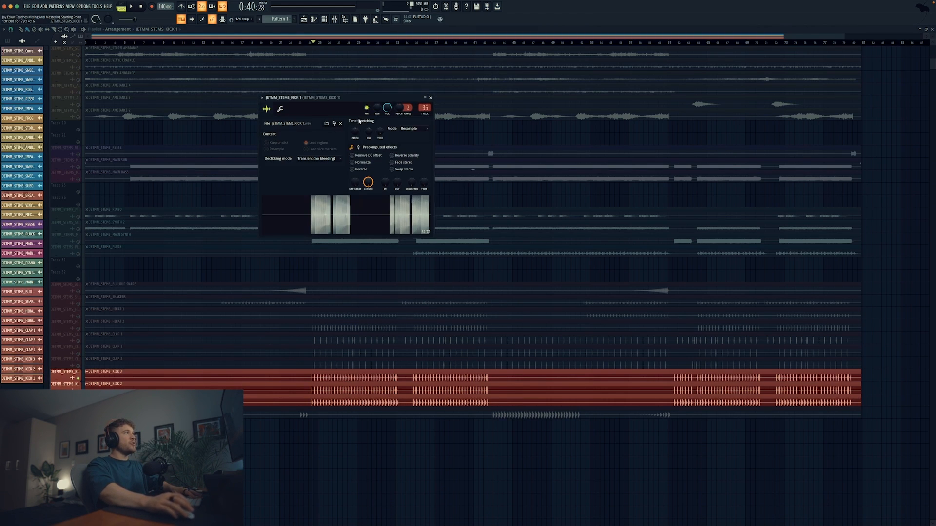
left_click(335, 23)
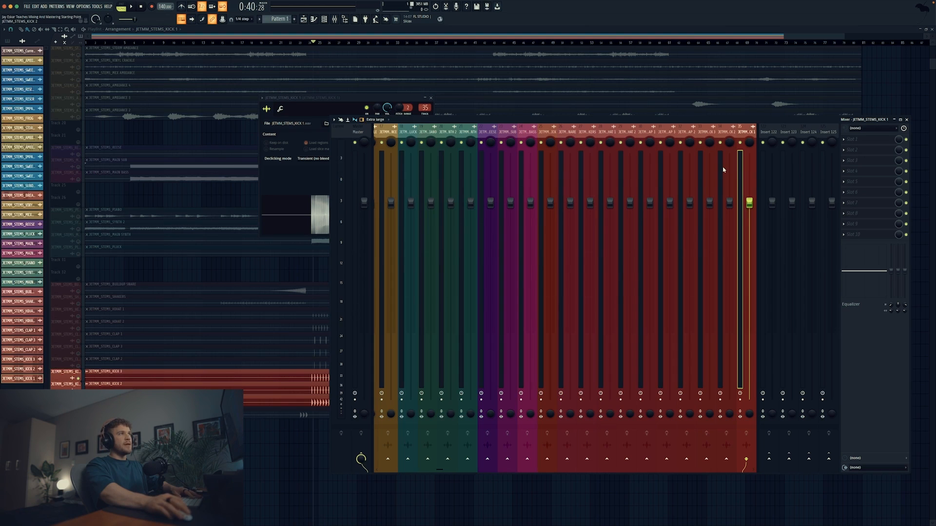
mouse_move(750, 131)
left_mouse_down()
mouse_move(694, 130)
mouse_move(743, 135)
left_mouse_up()
left_click(694, 130)
left_click(710, 131)
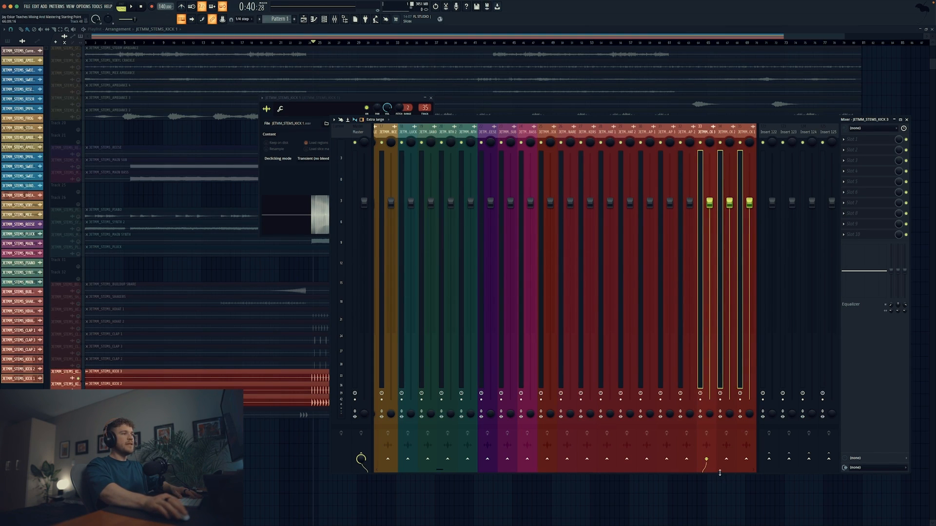
Rename the empty mixer insert just after the kick stems as KICK.
scroll(720, 474, "down", 4)
left_click(525, 133)
right_click(525, 132)
left_click(555, 133)
type("KICK")
key("Return")
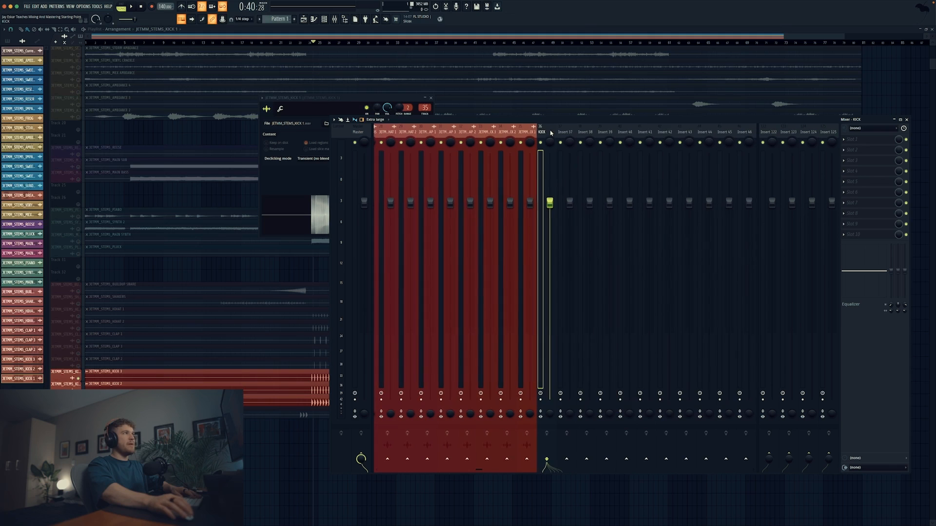
Route the three kick stem tracks only to the KICK mixer track and colour that bus red.
left_click_drag(531, 134, 484, 134)
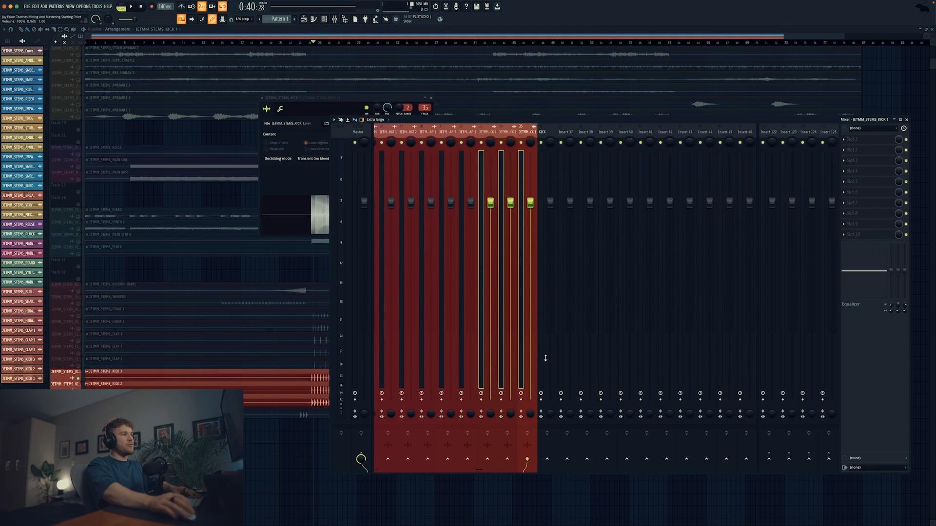
right_click(547, 459)
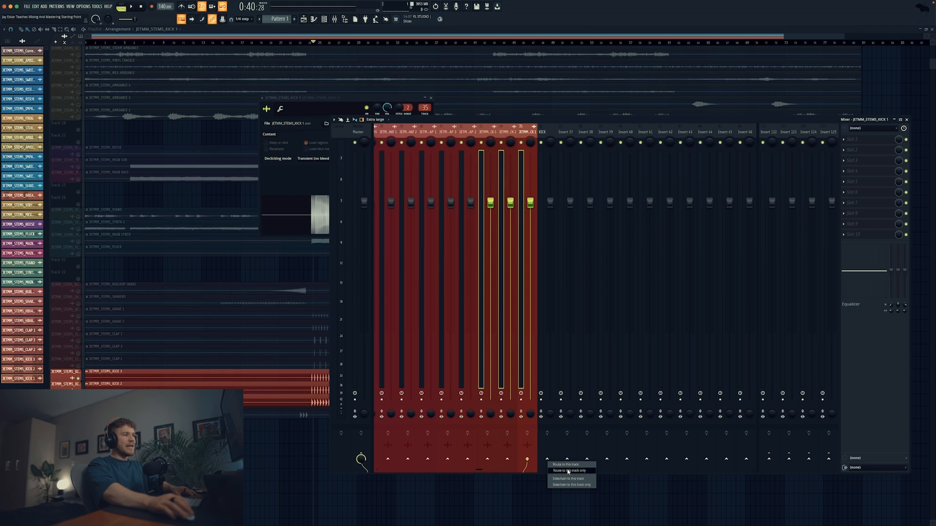
left_click(569, 471)
left_click(542, 134)
right_click(557, 129)
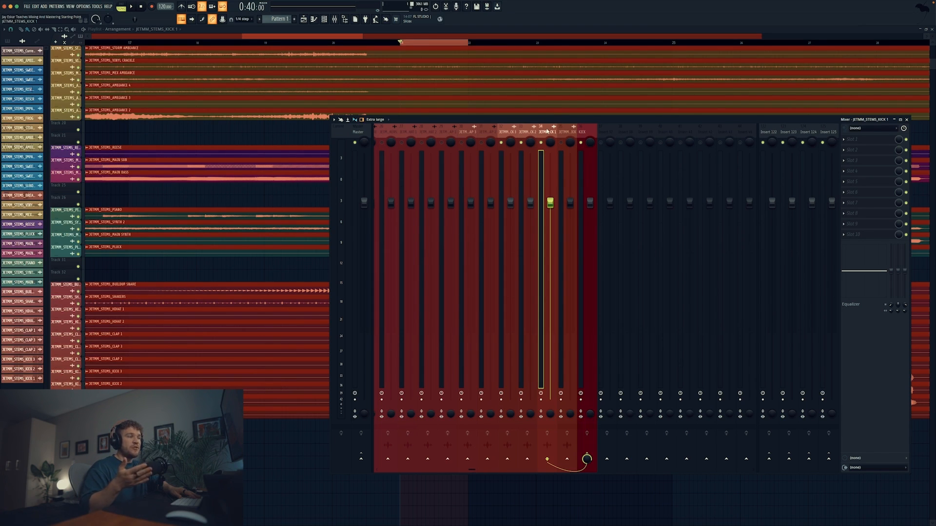
Select the Kick 2 mixer track, then play the start of the kick section and compare the kick waveforms in the playlist.
left_click(531, 131)
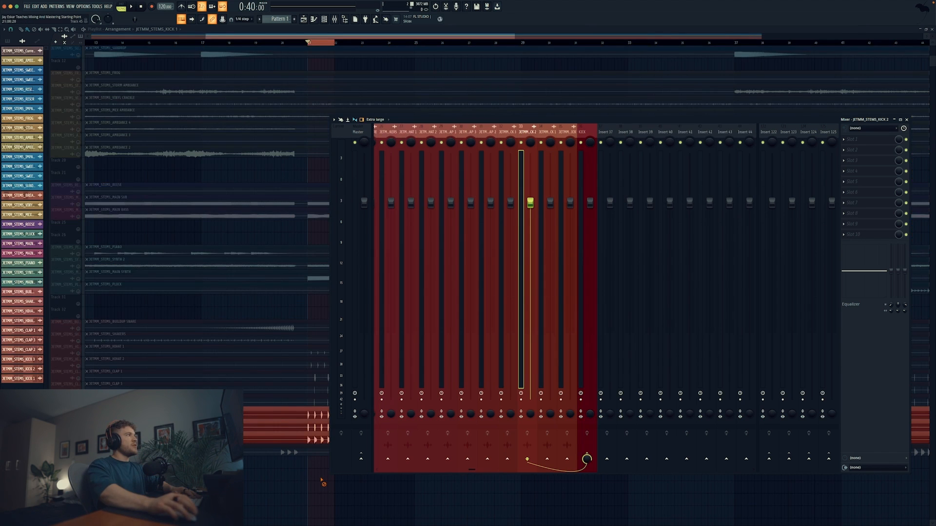
key("F9")
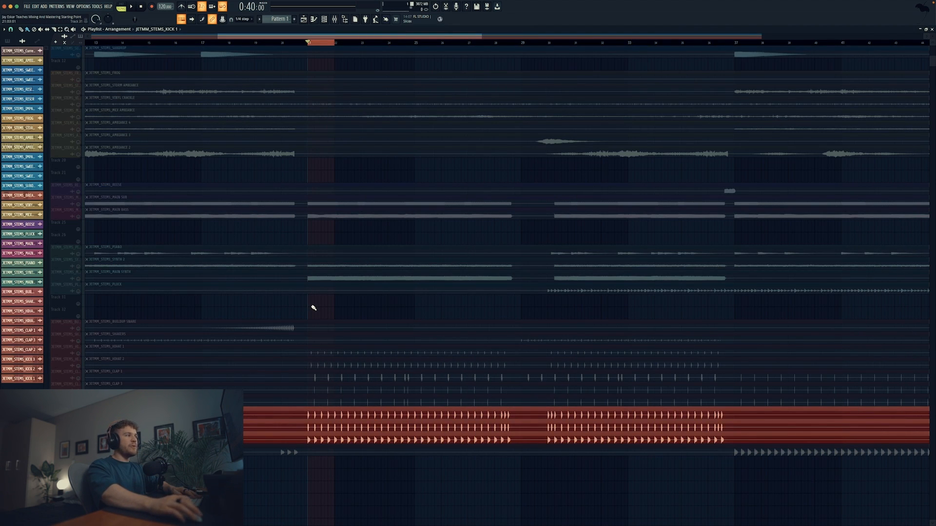
scroll(313, 307, "up", 3)
key("space")
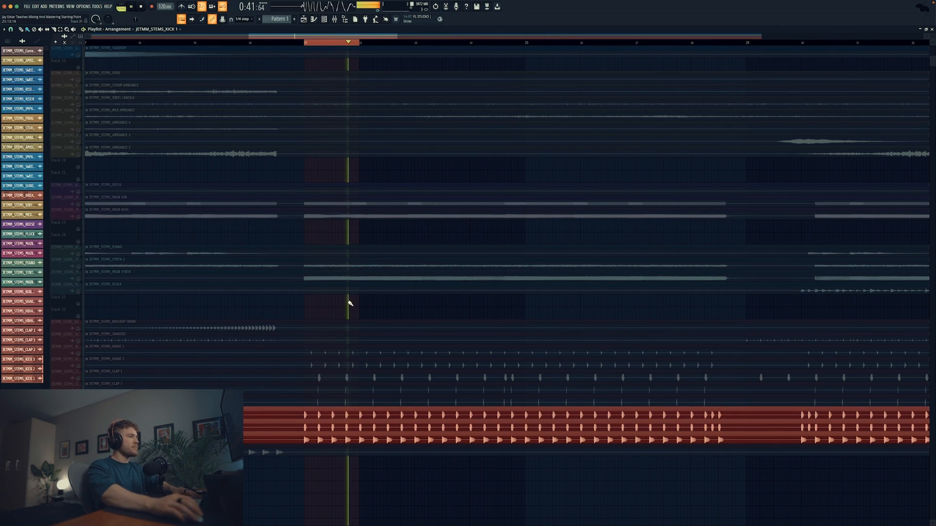
key("space")
Bring back the mixer, listen to the kicks and add Fruity Parametric EQ 2 to the Kick 2 track's second effect slot.
left_click(336, 20)
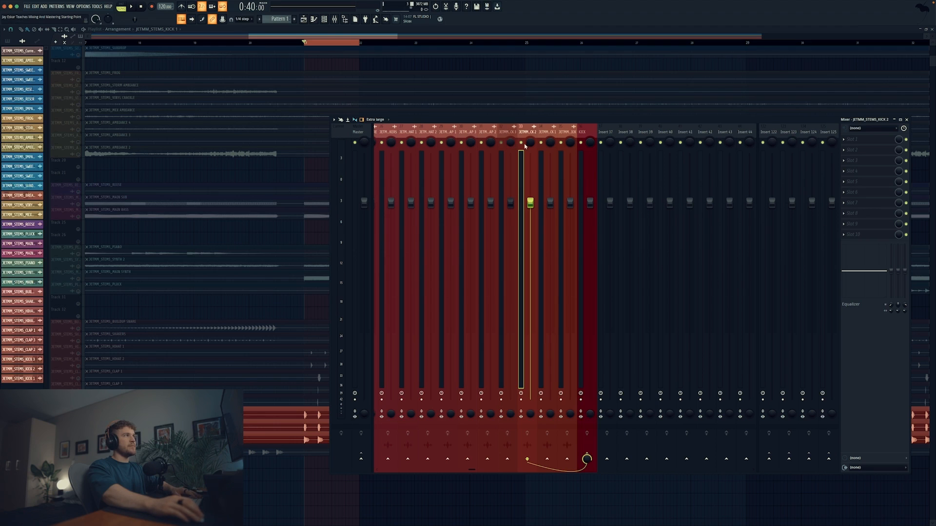
key("space")
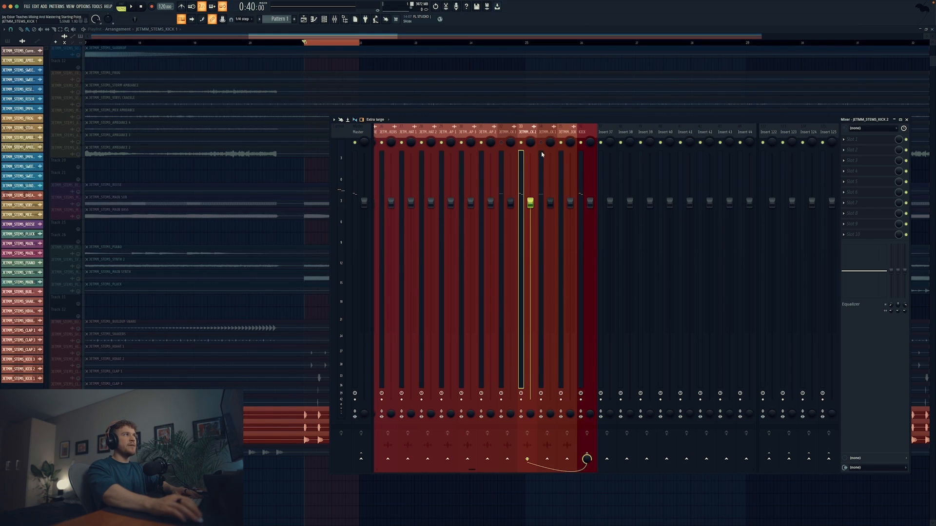
left_click(867, 155)
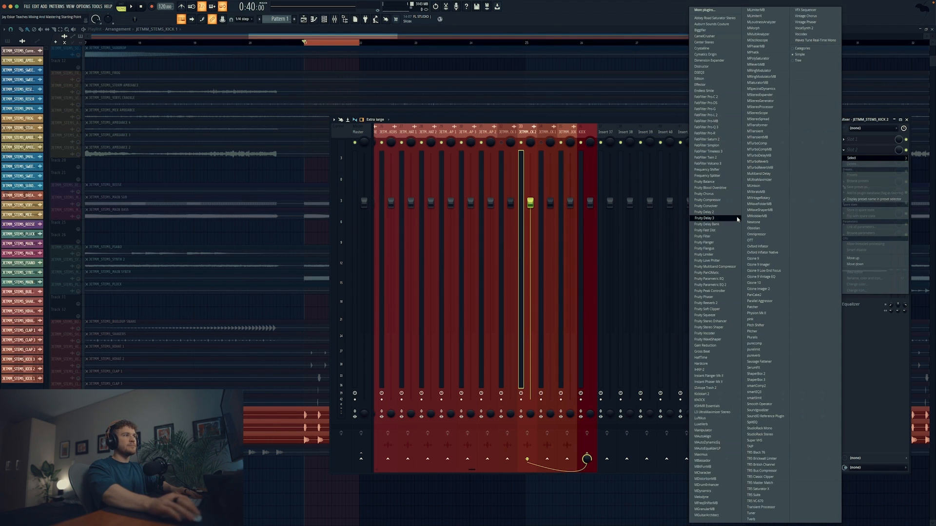
left_click(723, 285)
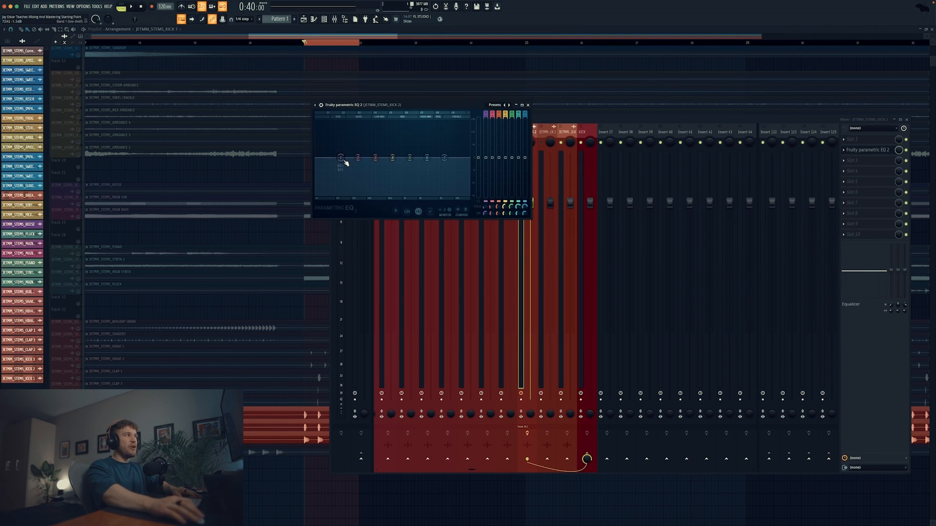
Cut Kick 2's lows by setting EQ band 1 to -18 dB and sweeping it up to about 230 Hz during playback.
left_click_drag(340, 164, 373, 194)
key("space")
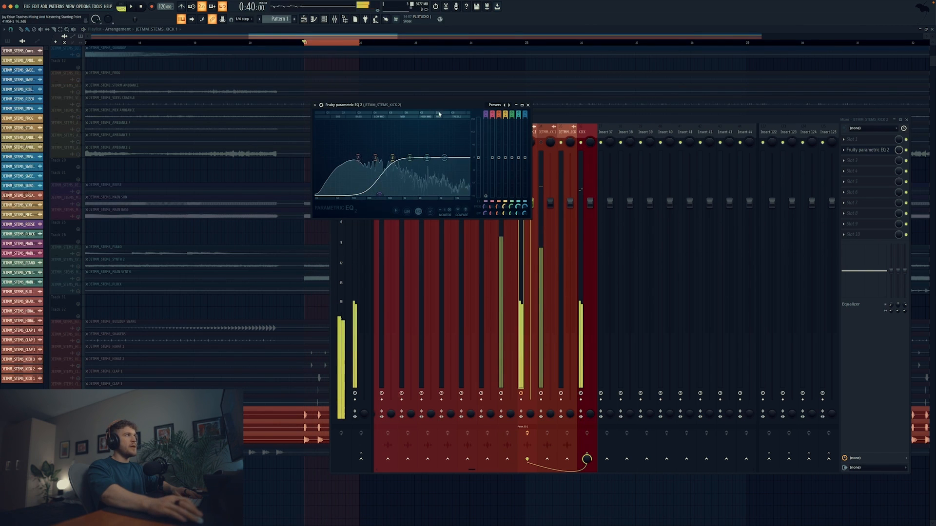
key("space")
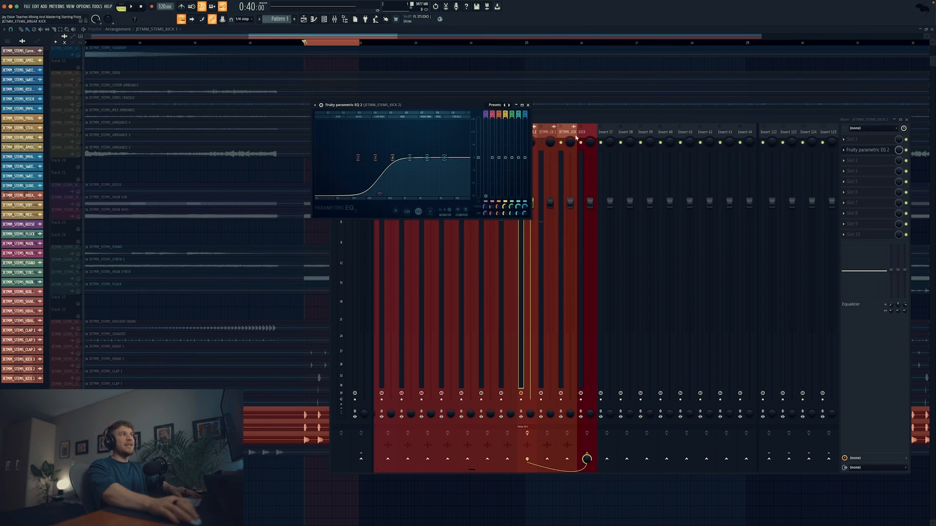
left_click(545, 145)
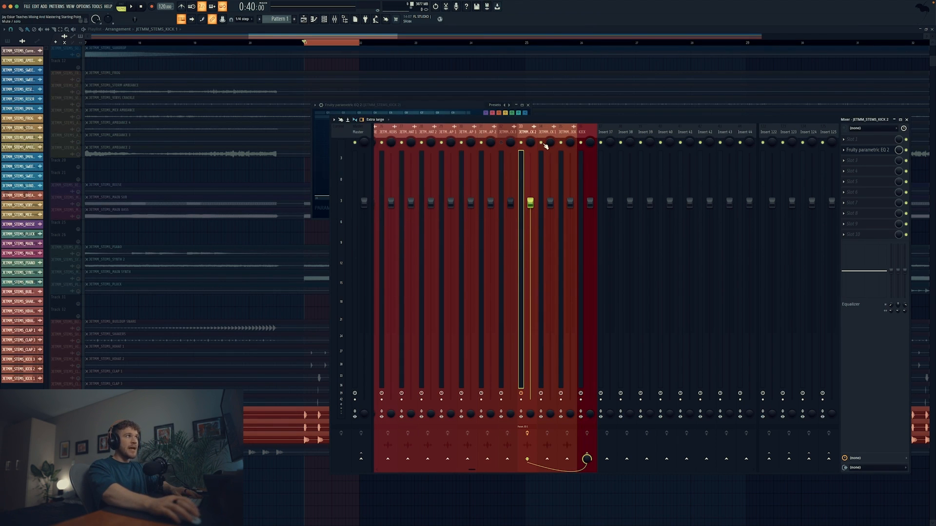
left_click(428, 111)
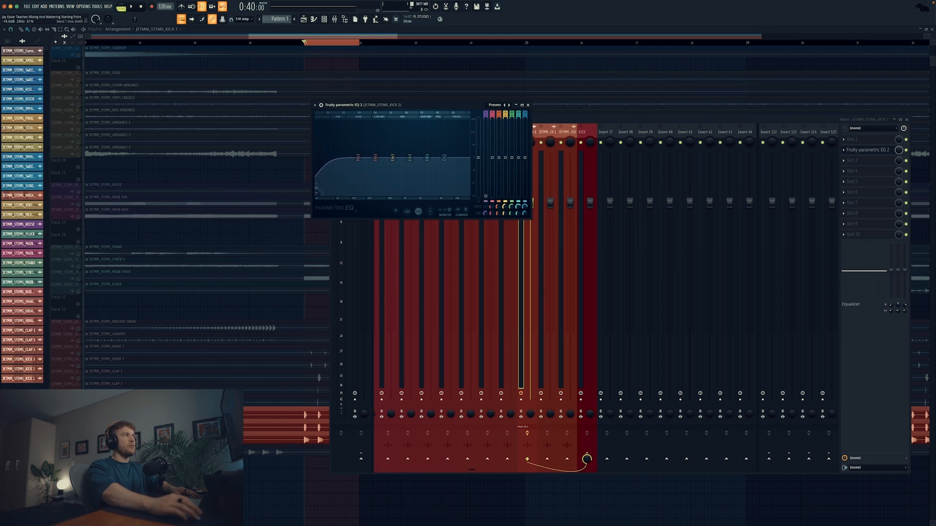
key("space")
left_click_drag(318, 193, 378, 195)
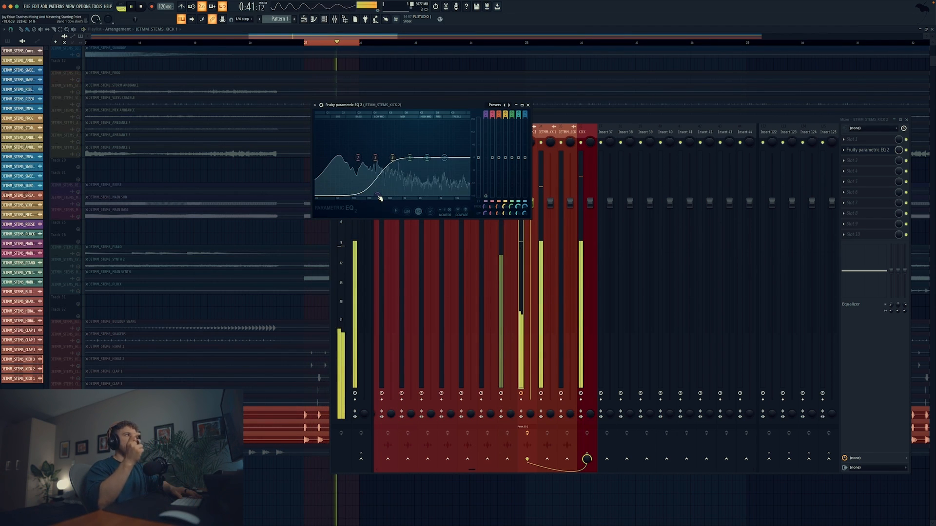
key("space")
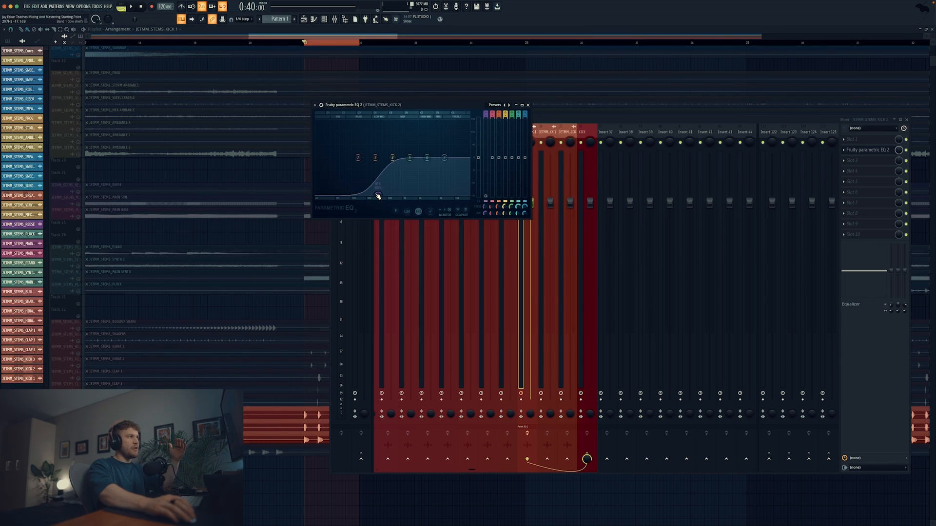
Check EQ band 1's filter type, give its low shelf a Steep 4 order and fine-tune the cut during playback.
mouse_move(391, 213)
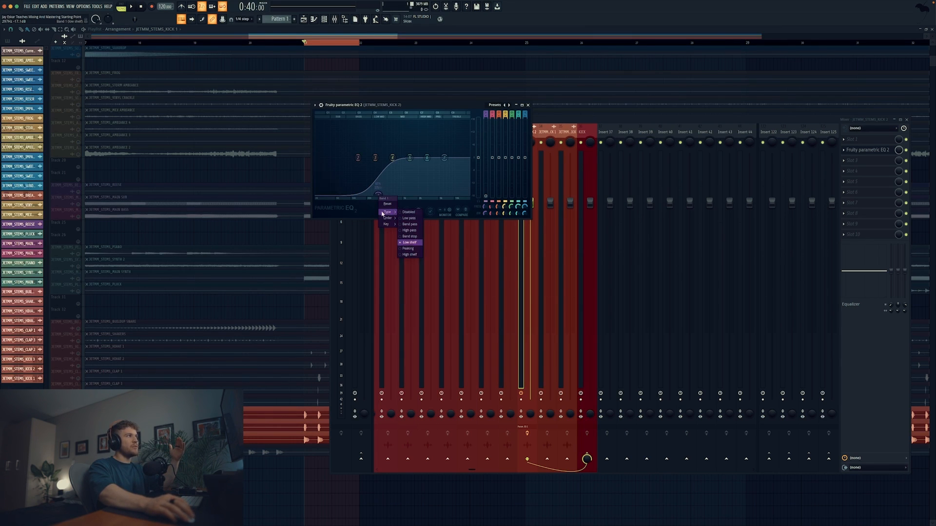
left_click(493, 126)
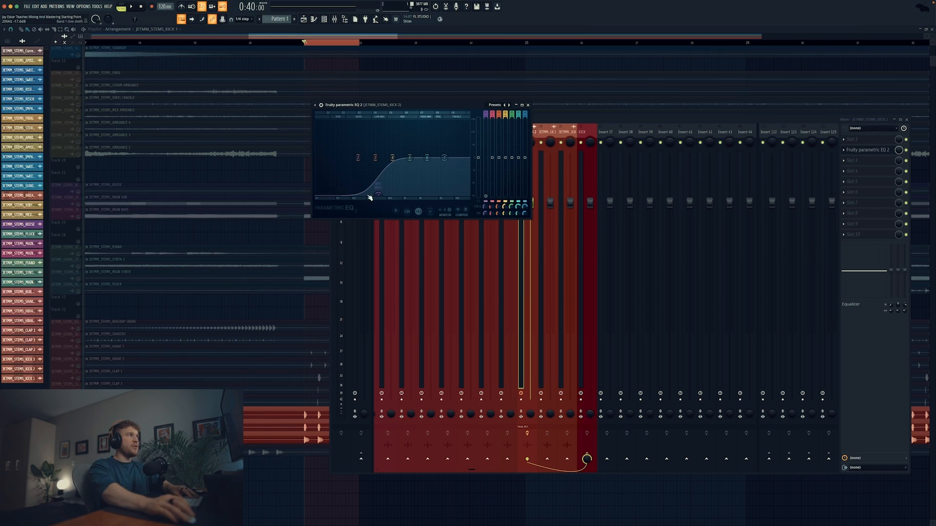
scroll(485, 114, "up", 3)
right_click(486, 116)
left_click(488, 116)
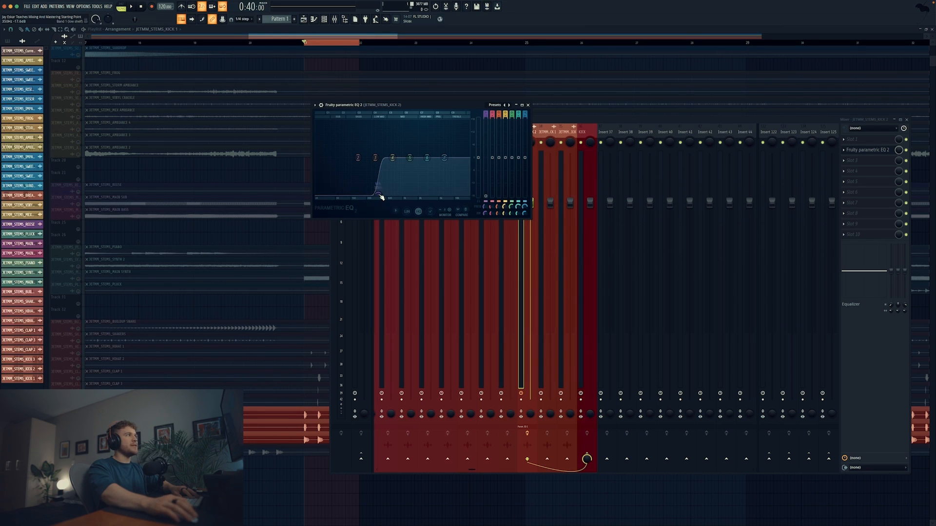
key("space")
mouse_move(381, 197)
left_mouse_down()
mouse_move(361, 194)
mouse_move(381, 194)
left_mouse_up()
key("space")
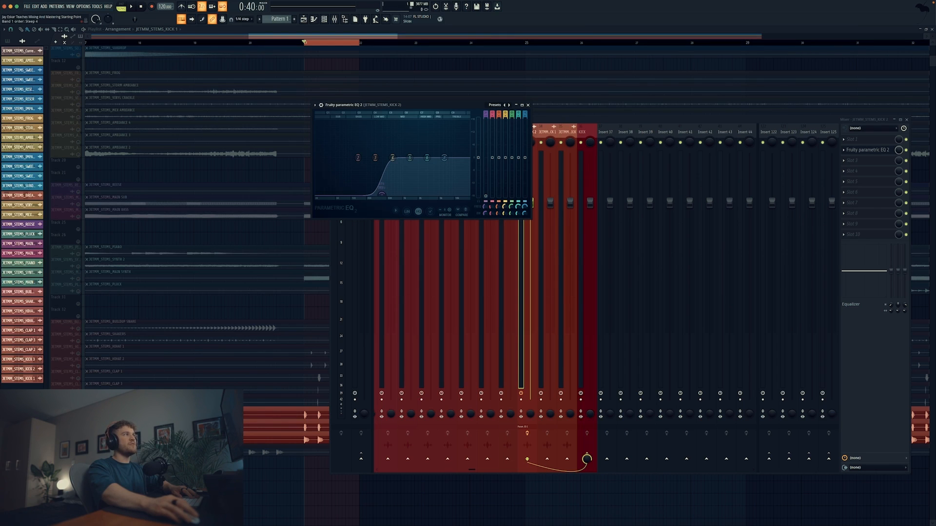
Set band 1's order to Steep 6, shift its low cut slightly higher by ear and close the equalizer.
right_click(486, 115)
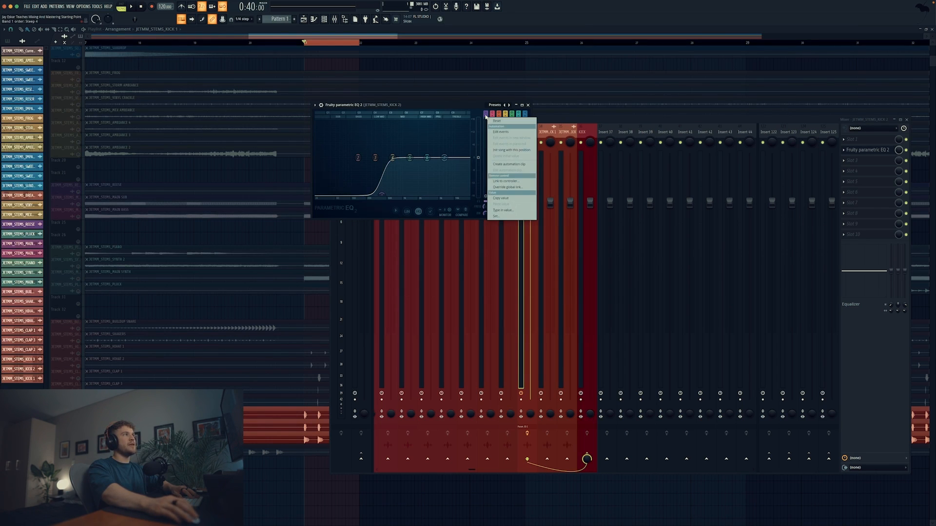
left_click(486, 117)
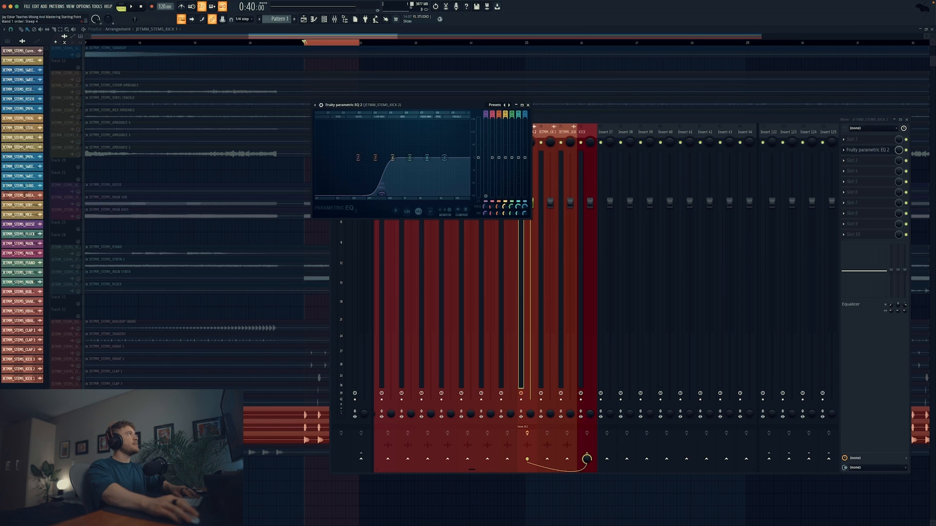
key("space")
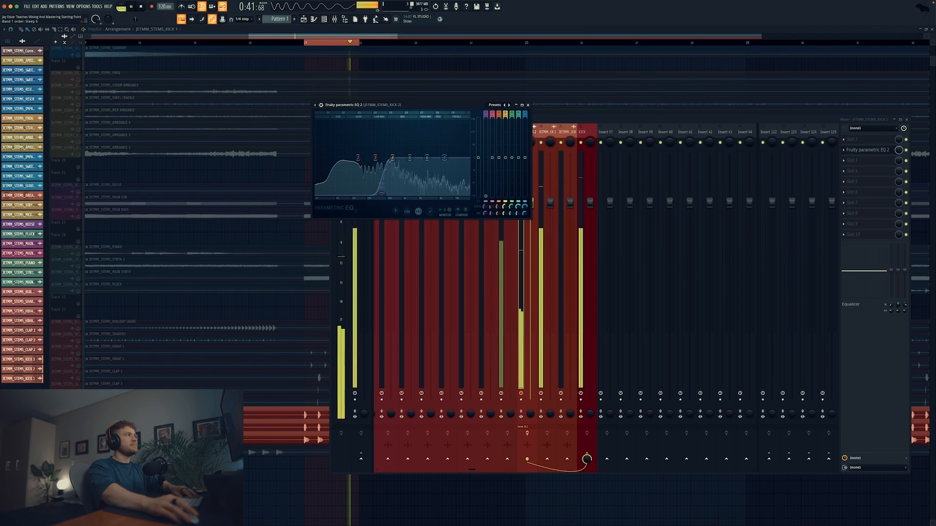
mouse_move(381, 195)
left_mouse_down()
mouse_move(405, 194)
mouse_move(385, 195)
left_mouse_up()
key("space")
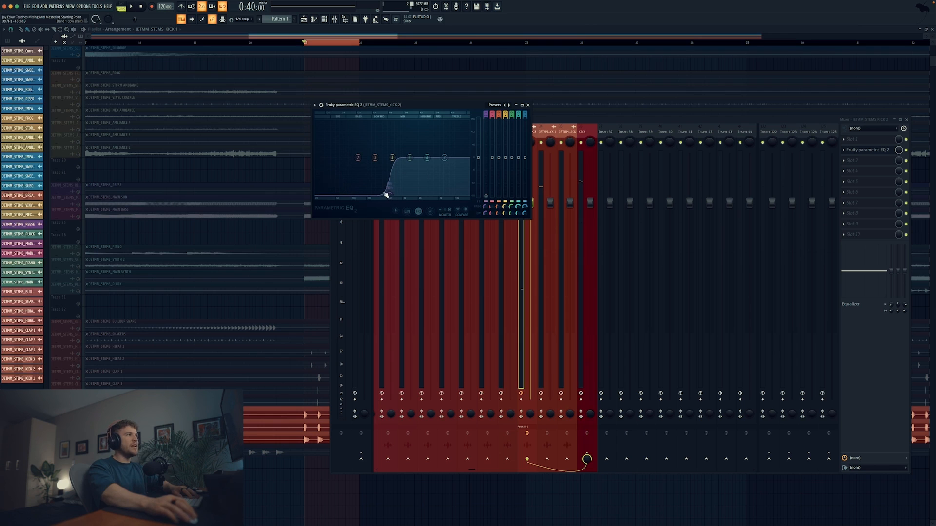
key("space")
left_click(528, 105)
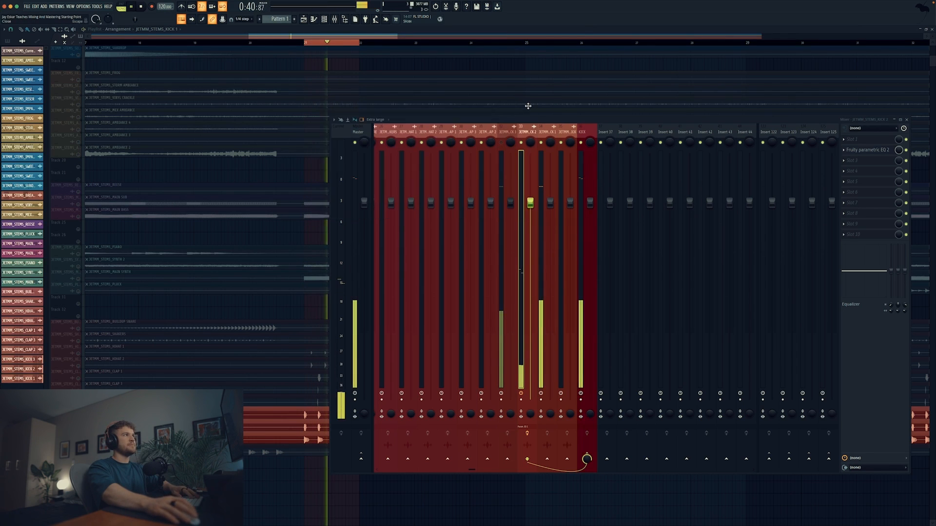
Add Fruity Parametric EQ 2 to the Kick 1 track's second effect slot and place its window above the mixer.
left_click(553, 131)
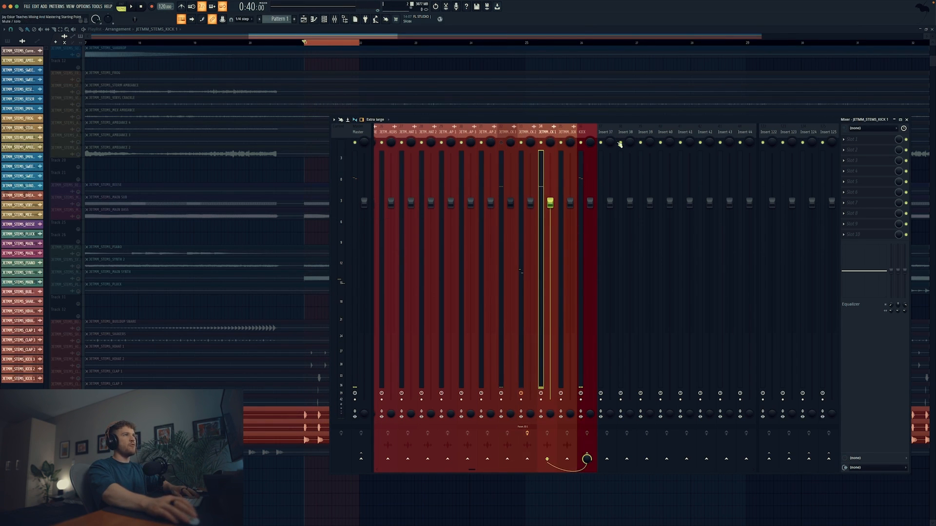
left_click(861, 150)
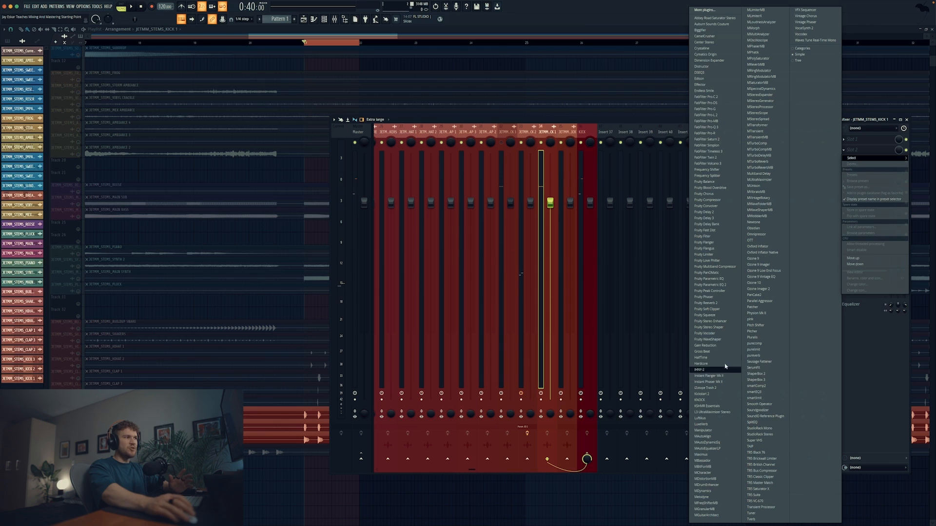
left_click(715, 285)
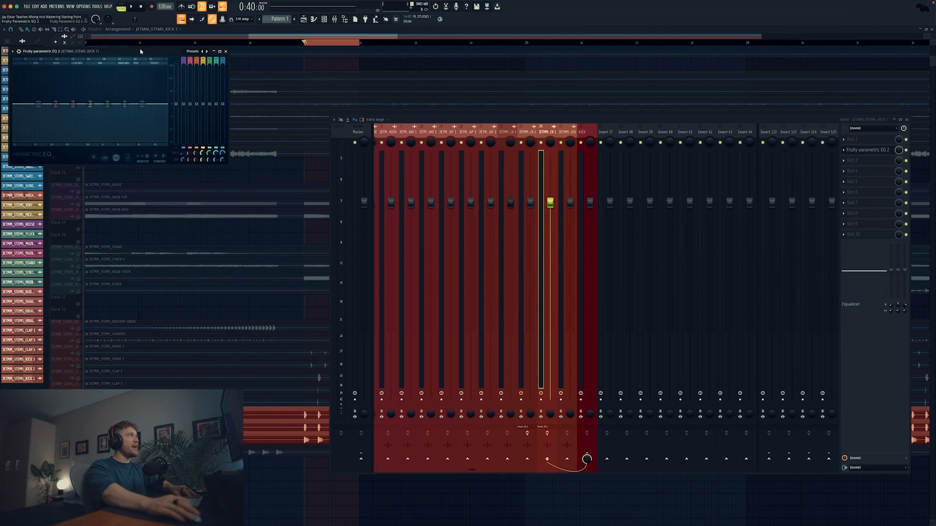
left_click_drag(145, 51, 545, 91)
Cut Kick 1's highs with EQ band 7 near -18 dB using the Steep 6 order, and listen to the kicks.
left_click_drag(540, 159, 557, 181)
key("space")
key("space")
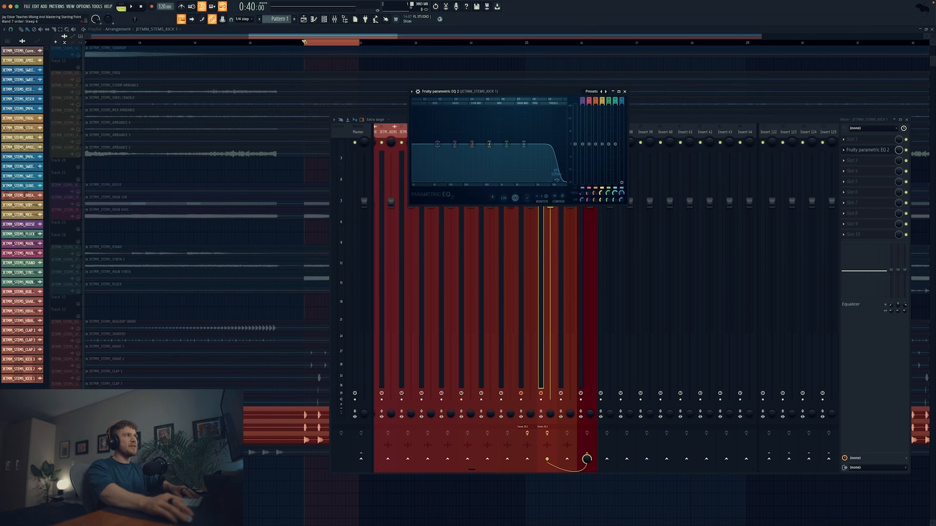
key("space")
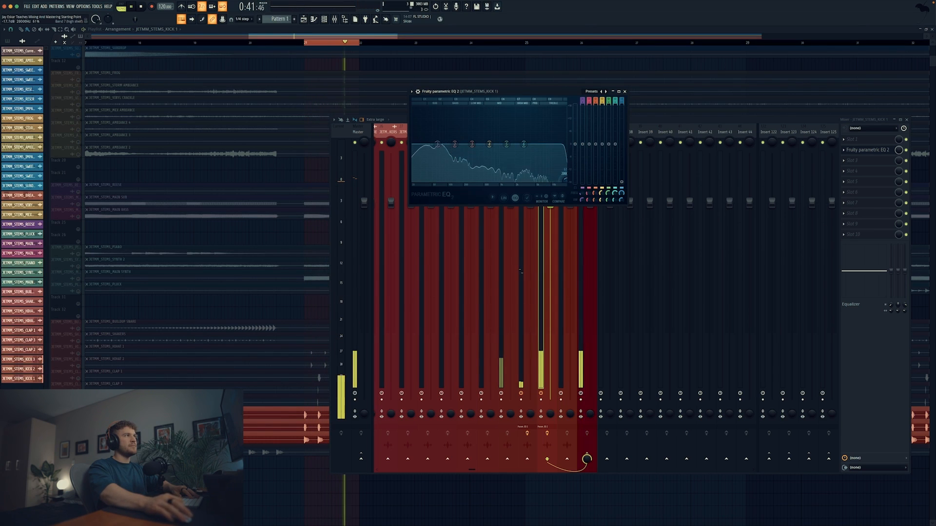
Fine-tune the frequency of Kick 1's band 7 high cut by ear during playback and close the equalizer.
mouse_move(566, 181)
left_mouse_down()
mouse_move(546, 180)
mouse_move(557, 181)
left_mouse_up()
key("space")
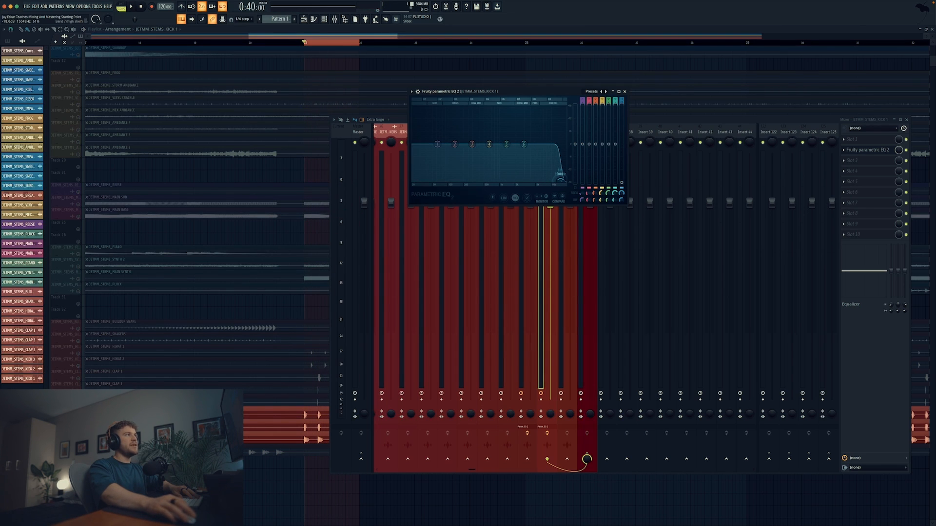
key("space")
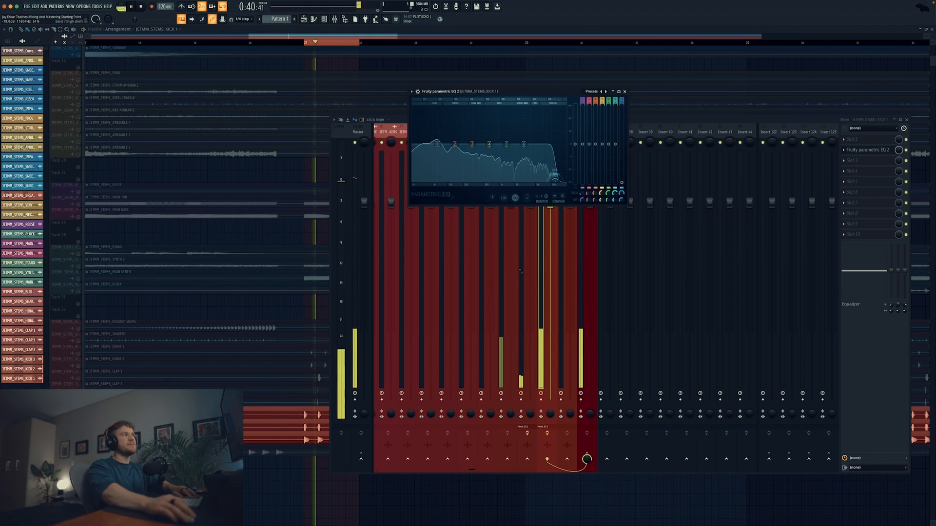
key("space")
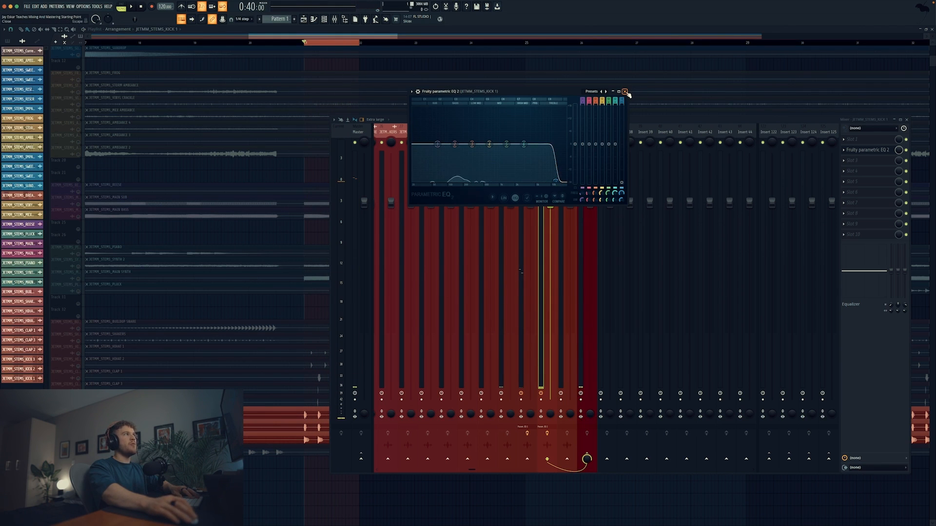
left_click(626, 92)
Listen to the kicks, add Fruity Parametric EQ 2 to Kick 3's second effect slot and place its window above the mixer.
key("space")
key("space")
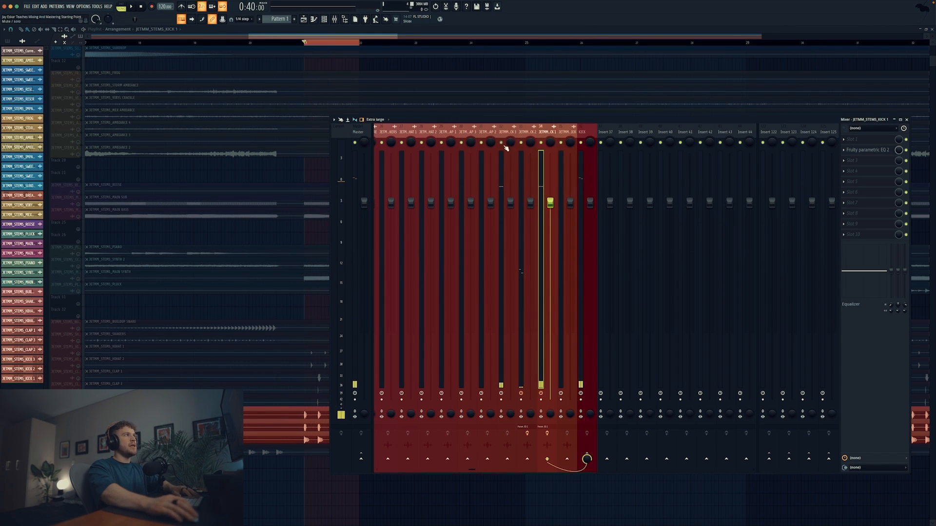
left_click(505, 131)
key("space")
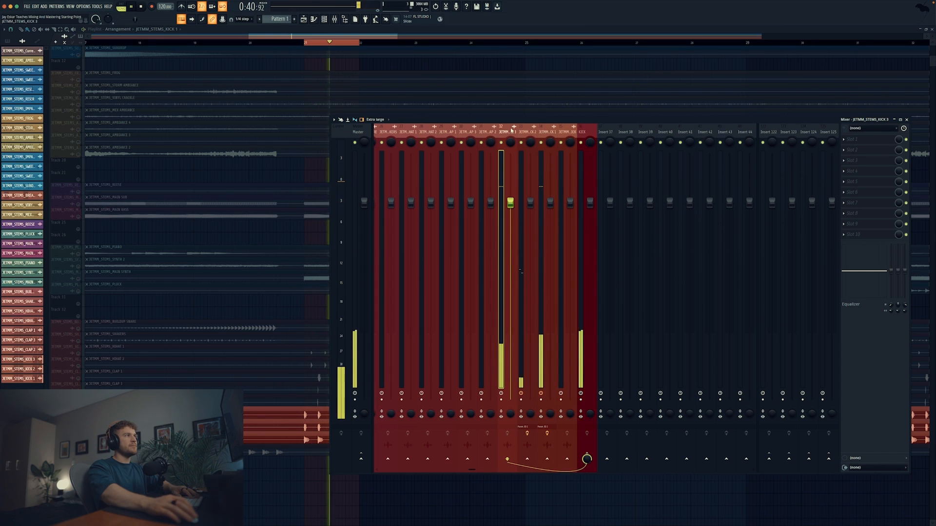
key("space")
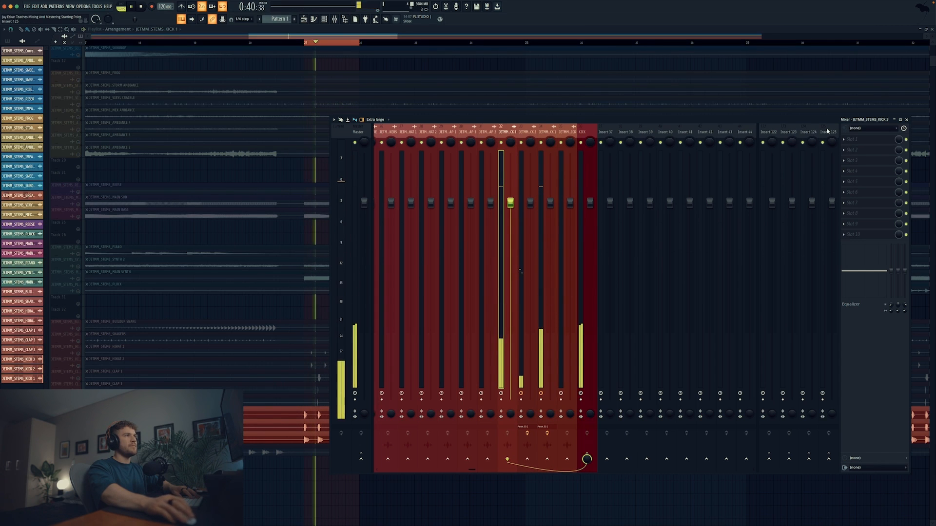
left_click(866, 153)
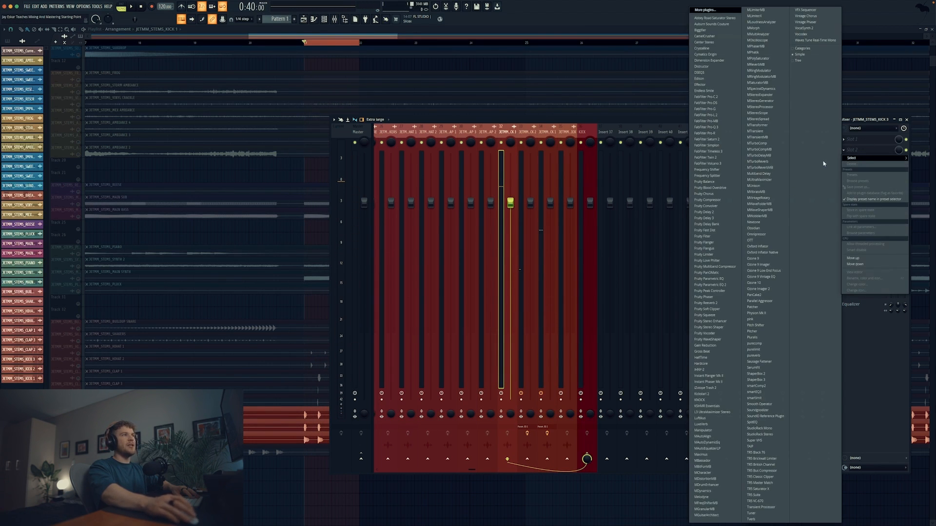
left_click(719, 285)
left_click_drag(151, 85, 440, 89)
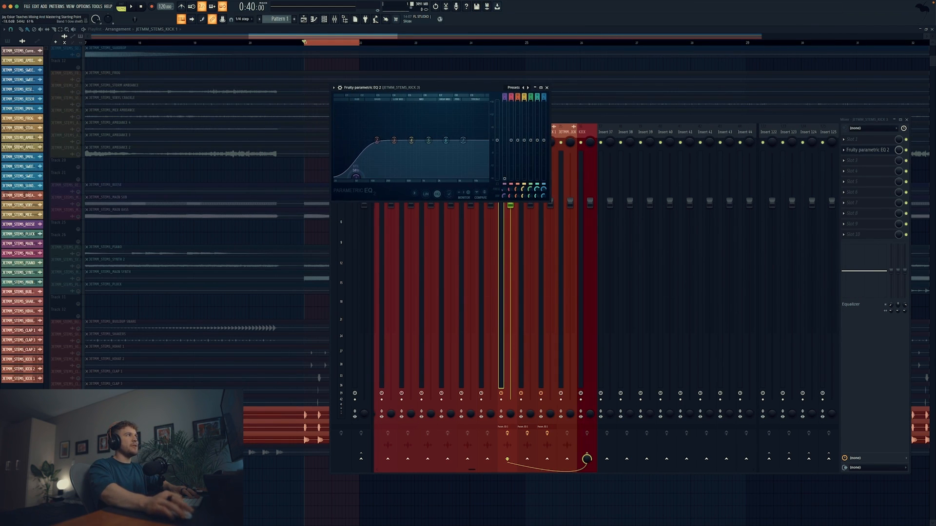
Cut Kick 3's lows with EQ band 1, making its slope steeper and sweeping its frequency by ear during playback.
key("space")
left_click_drag(335, 175, 359, 177)
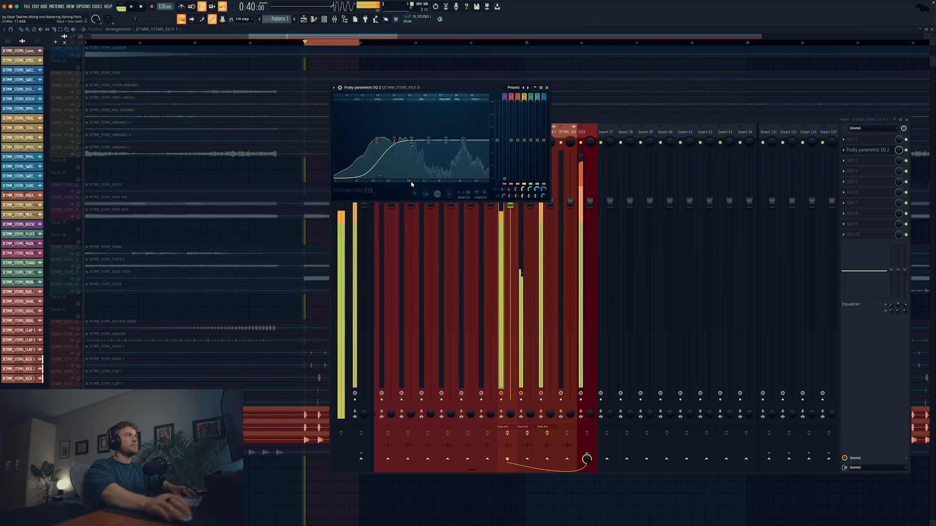
left_click(426, 194)
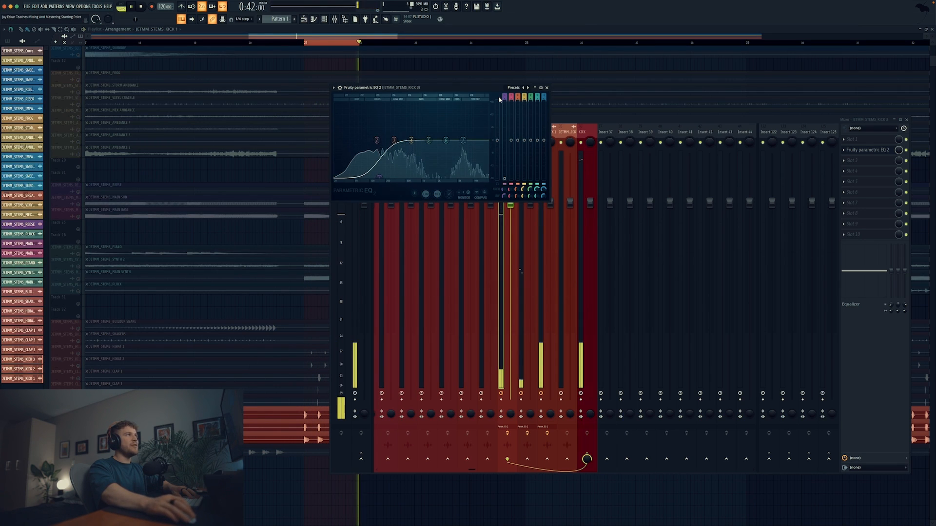
left_click_drag(505, 98, 504, 93)
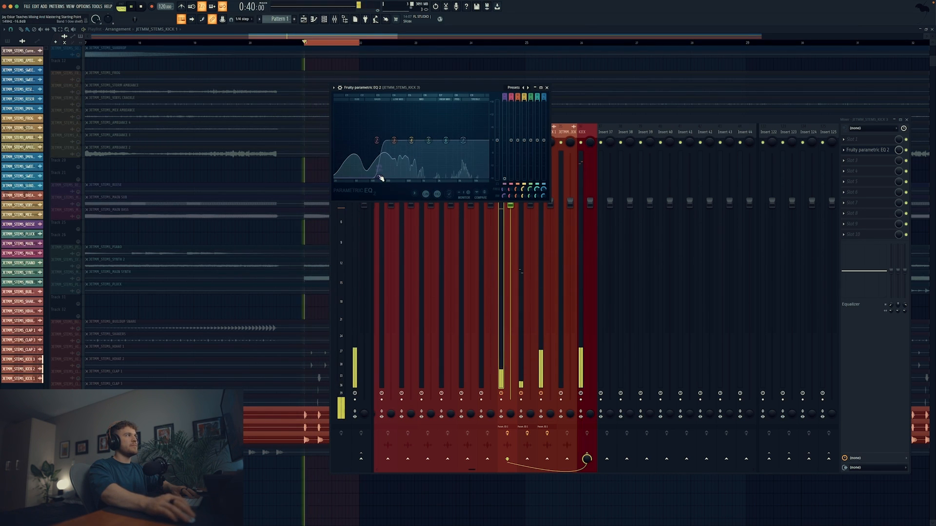
left_click_drag(379, 178, 352, 175)
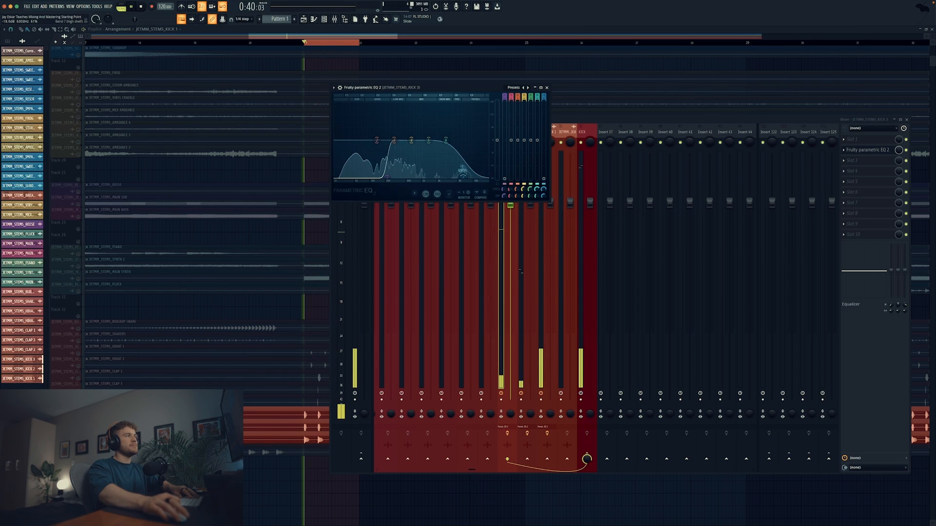
Roll off Kick 3's highs with EQ band 7, adjust the cut by ear during playback and close the equalizer.
left_click_drag(453, 178, 473, 170)
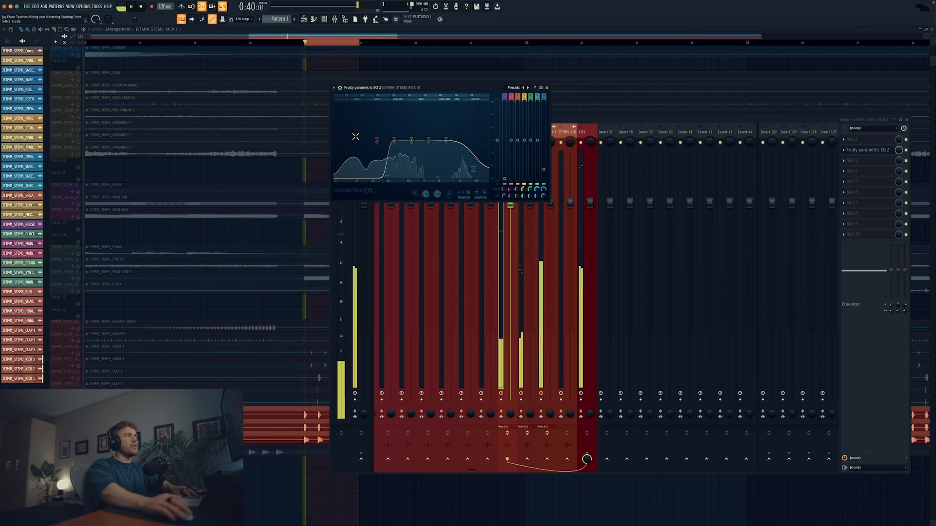
left_click(546, 88)
key("space")
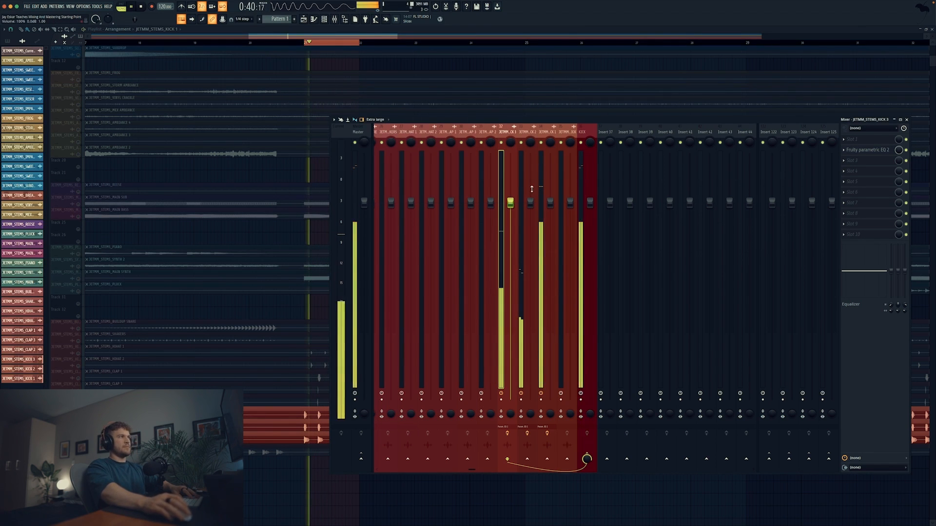
Bring Kick 2's volume down to silence and raise it by ear during playback to about -2 dB.
left_click(524, 190)
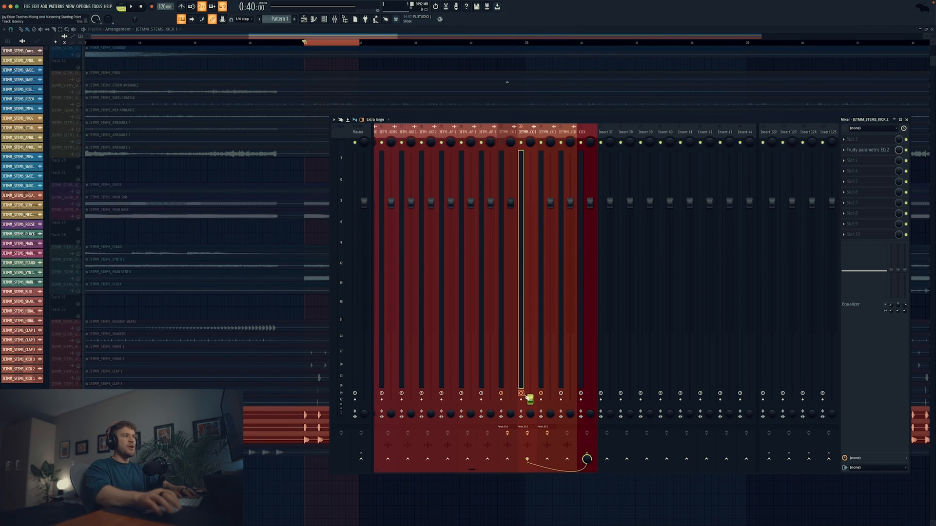
key("space")
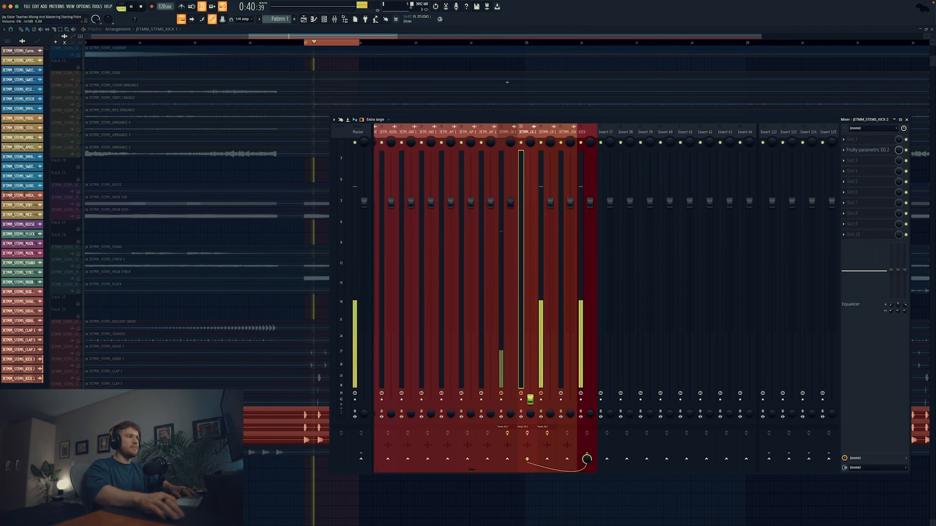
left_click_drag(530, 341, 530, 250)
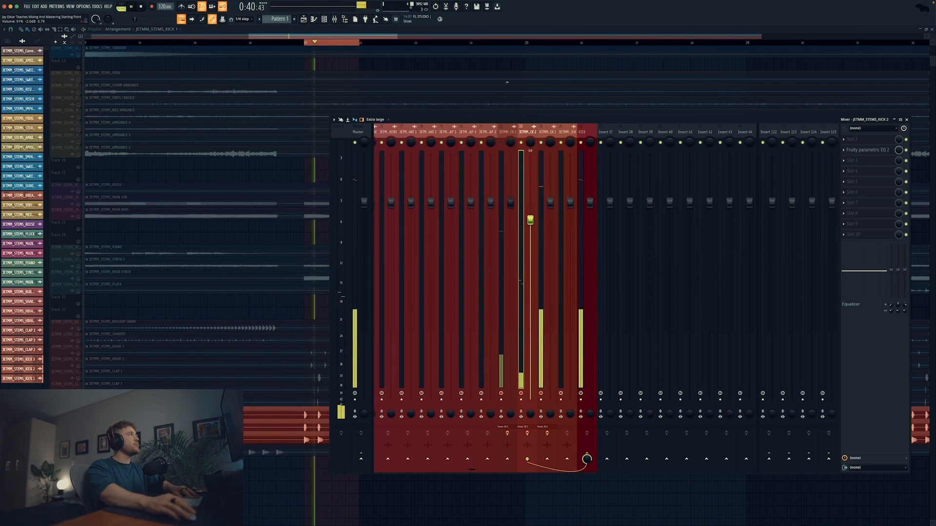
mouse_move(530, 224)
left_mouse_down()
mouse_move(531, 400)
mouse_move(530, 235)
mouse_move(536, 245)
mouse_move(543, 233)
left_mouse_up()
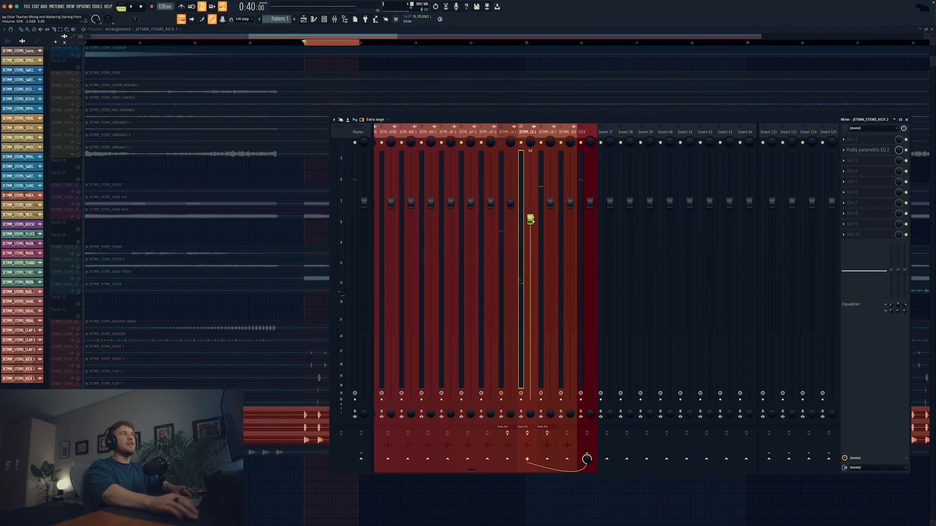
Bring Kick 3's volume down to silence and raise it by ear during playback to about -3.6 dB.
left_click(510, 133)
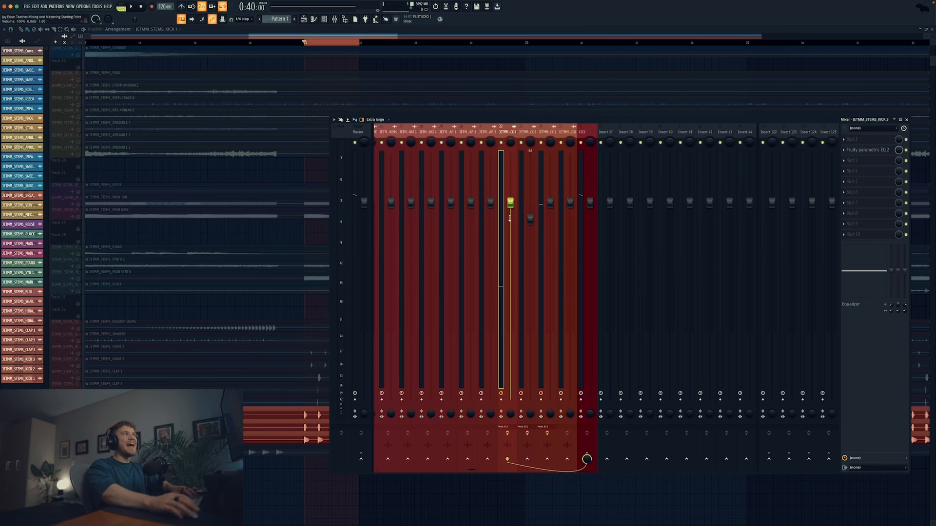
left_click_drag(510, 202, 510, 257)
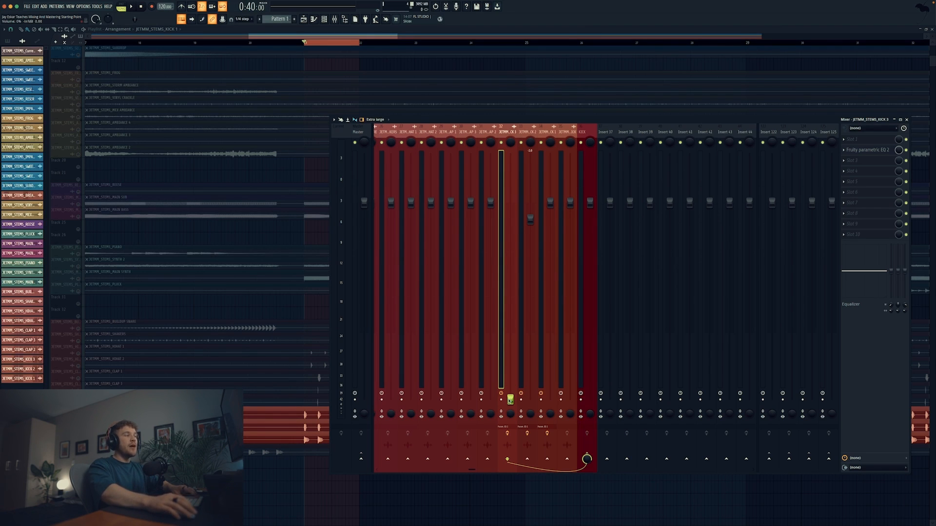
key("space")
left_click_drag(512, 401, 510, 233)
Reopen Kick 3's equalizer, fine-tune its cut bands during playback and close it.
left_click(881, 152)
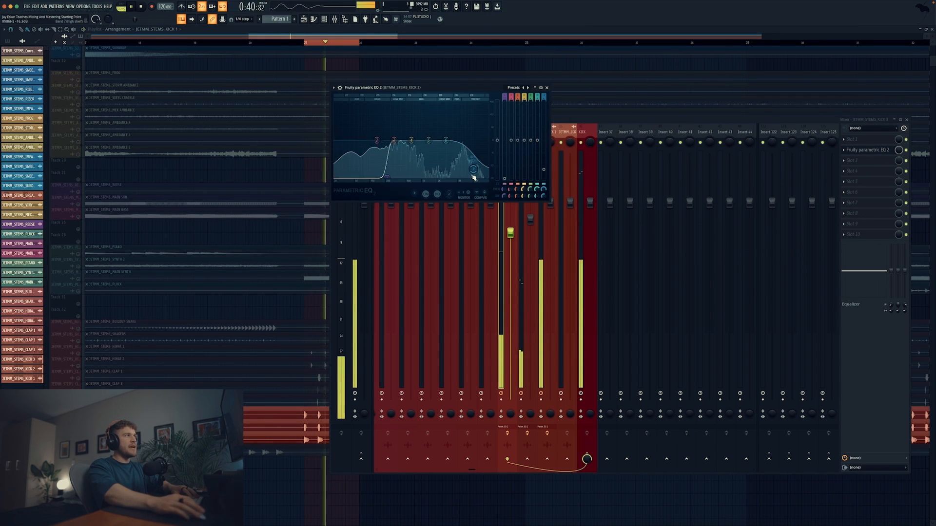
left_click_drag(454, 177, 382, 178)
left_click(547, 88)
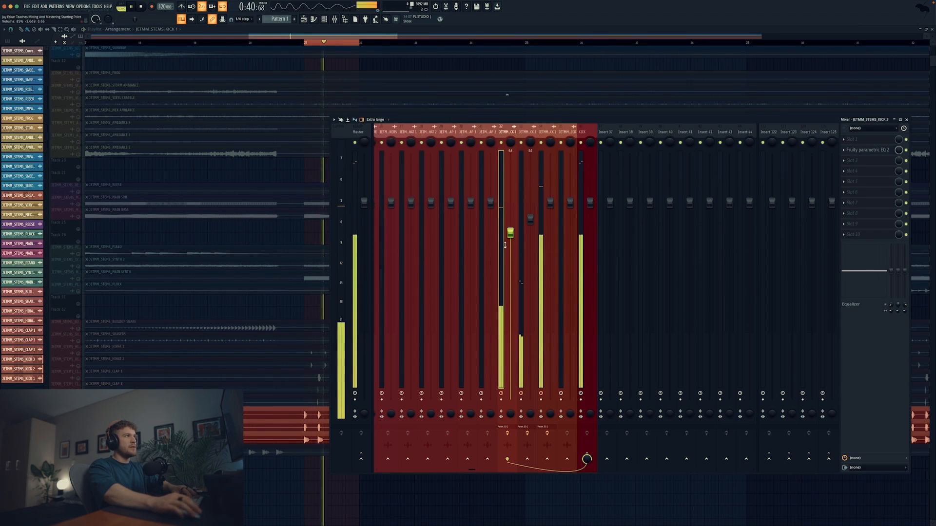
Sweep Kick 3's volume down and back up by ear during playback, reset it to 0 dB and stop playback.
left_click_drag(510, 232, 510, 213)
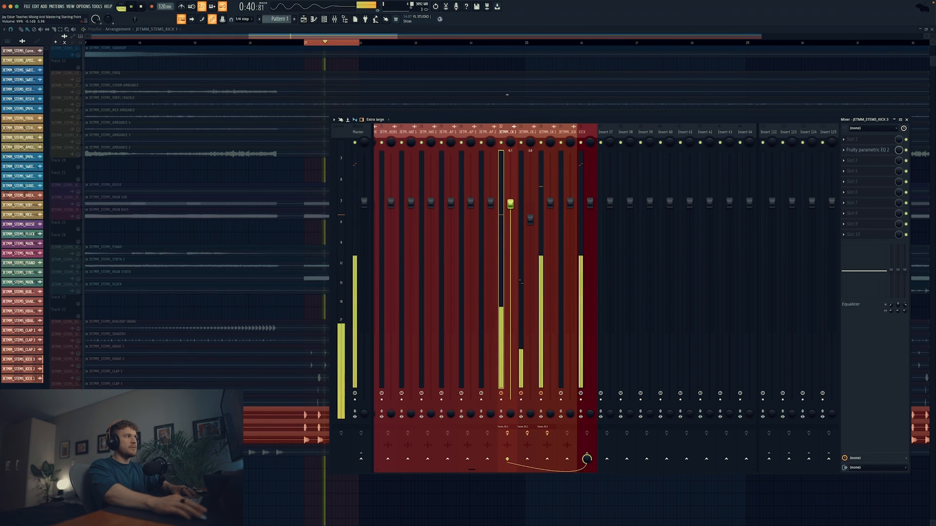
left_click_drag(510, 275, 510, 400)
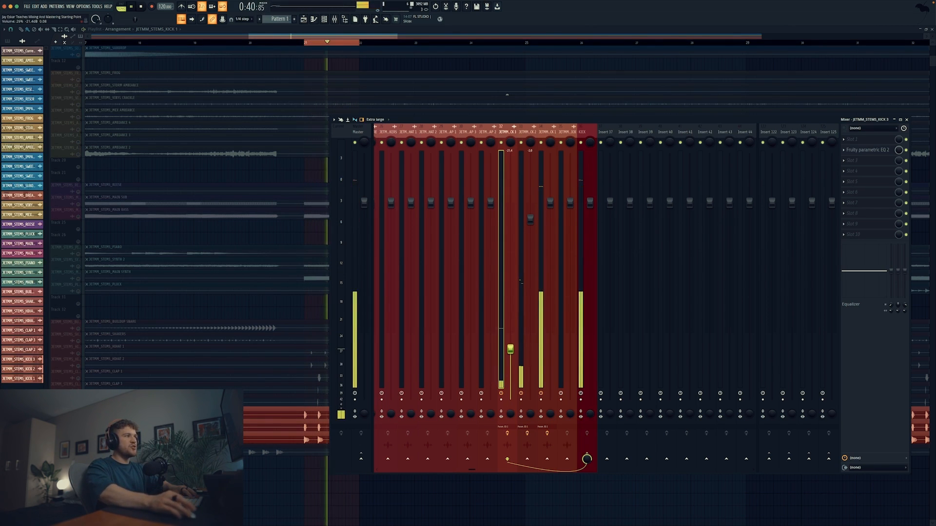
left_click_drag(510, 321, 510, 206)
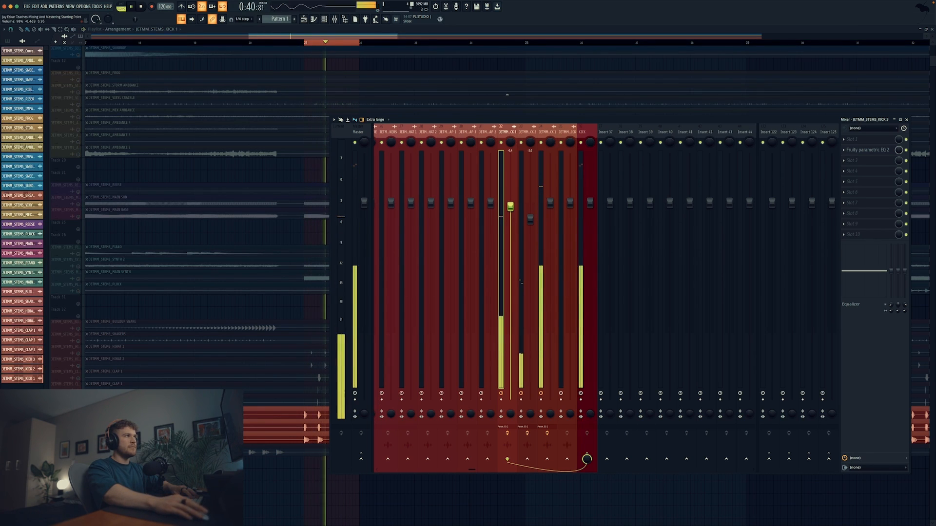
right_click(510, 206)
left_click(516, 210)
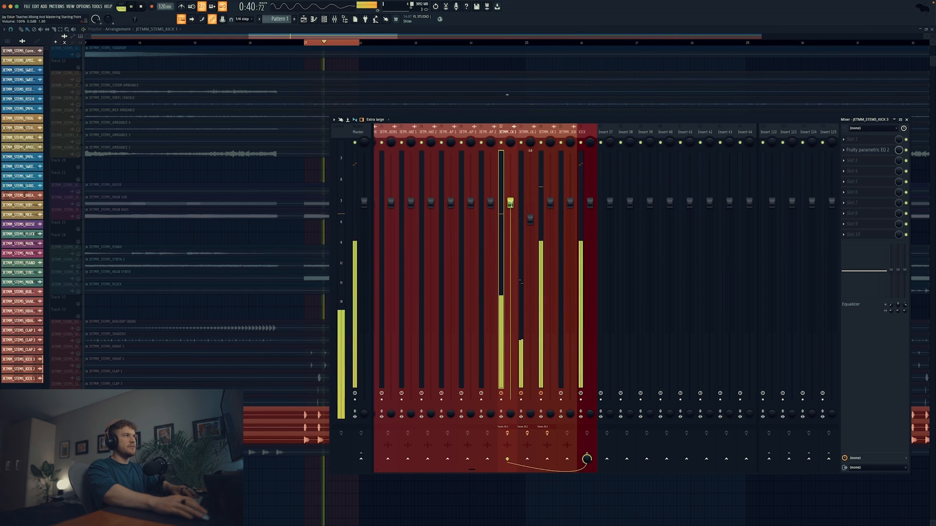
key("space")
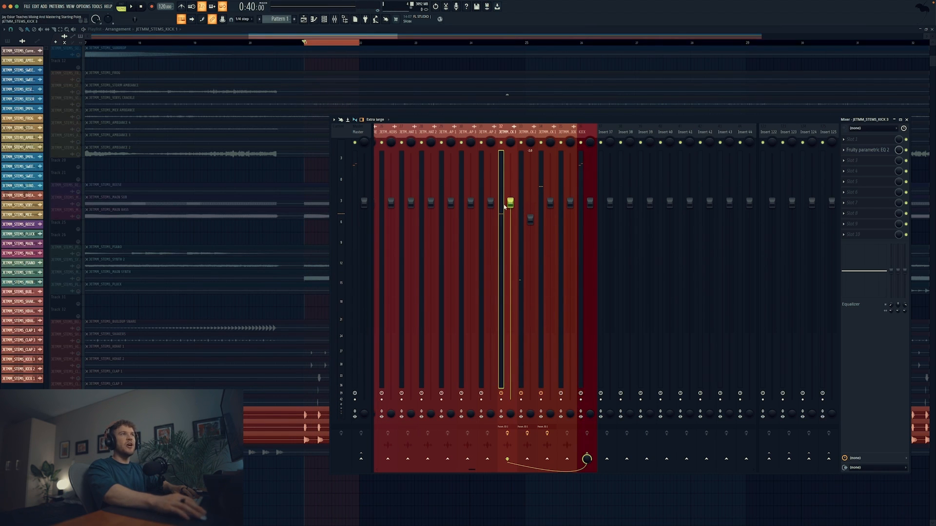
Lower Kick 3's volume to about -29.8 dB for comparison, reset it to its default and listen to the kicks.
left_click_drag(510, 203, 511, 374)
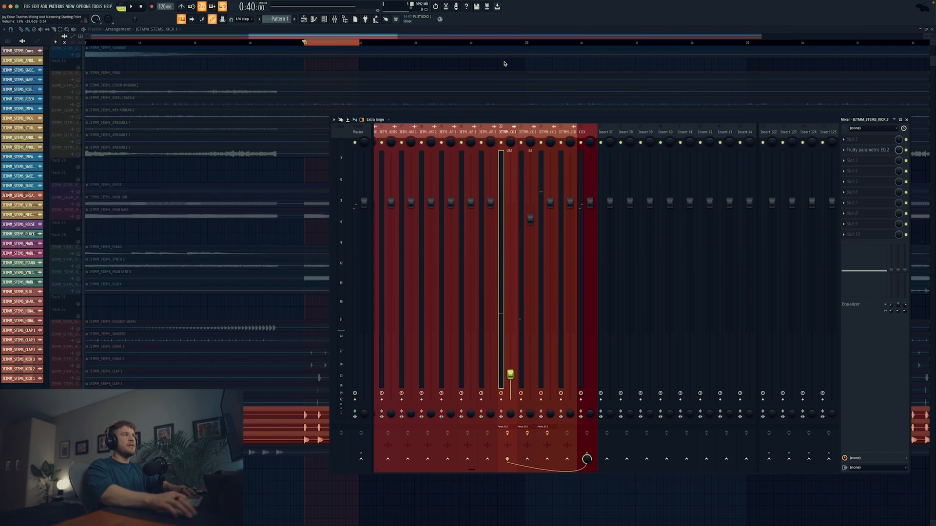
right_click(513, 404)
left_click(521, 405)
key("space")
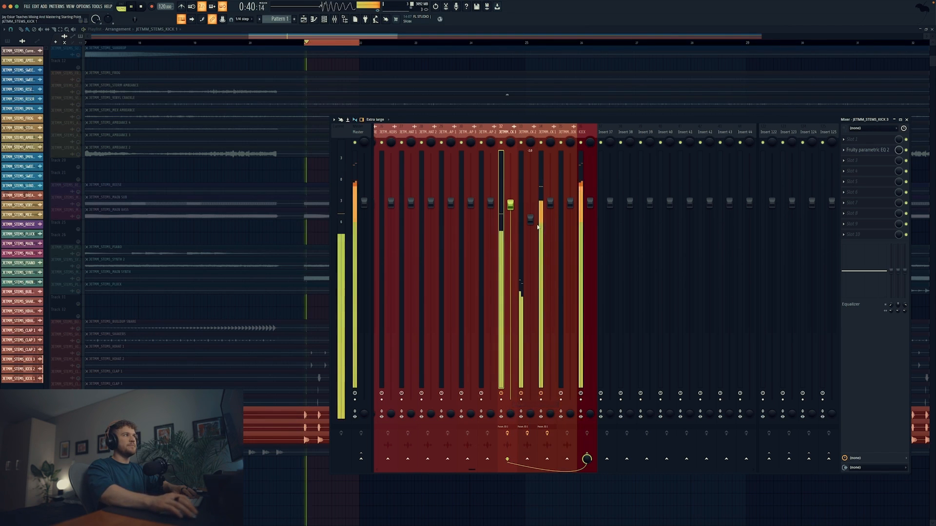
key("space")
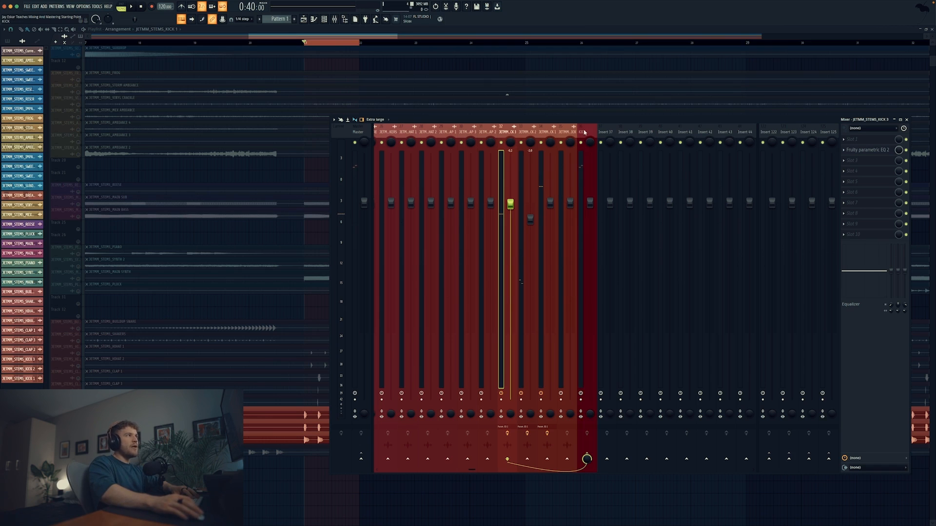
Load Transient Processor into the third effect slot of the KICK bus and place its window over the mixer.
left_click(584, 133)
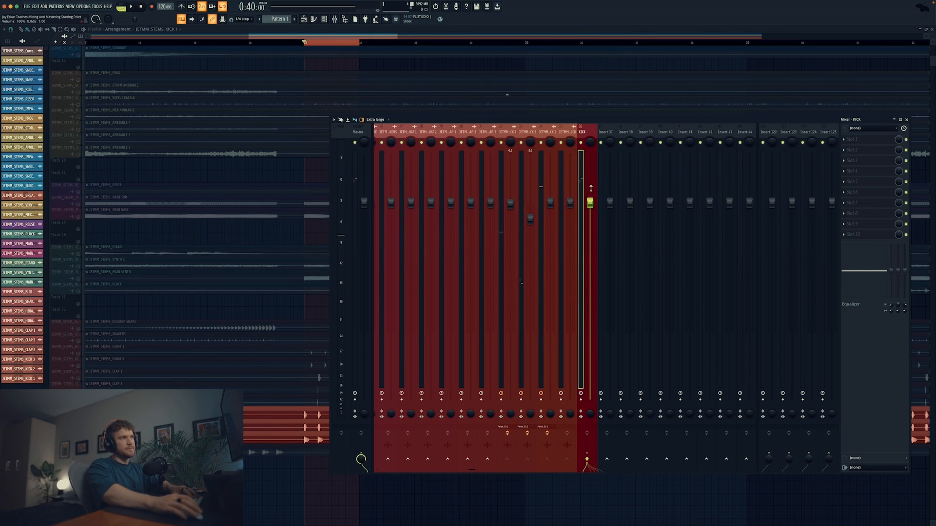
left_click(872, 167)
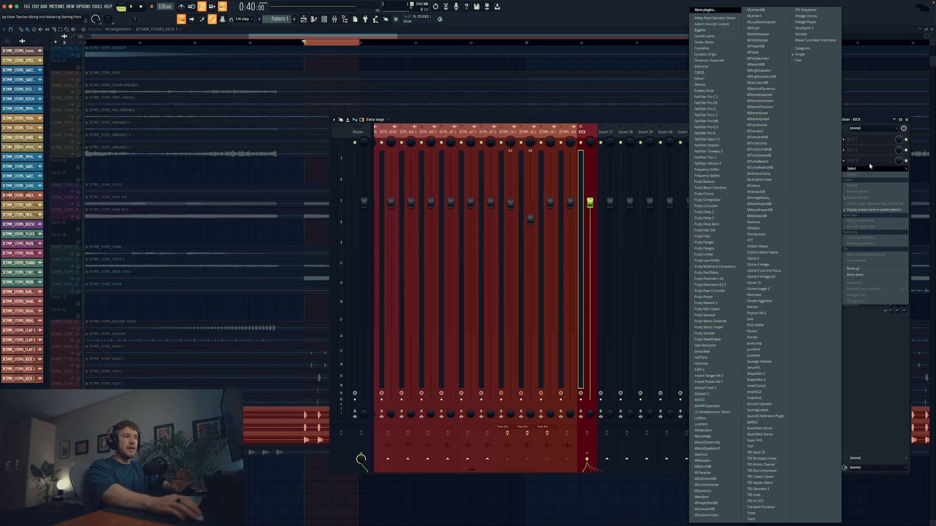
left_click(763, 507)
left_click_drag(125, 83, 637, 212)
left_click(855, 203)
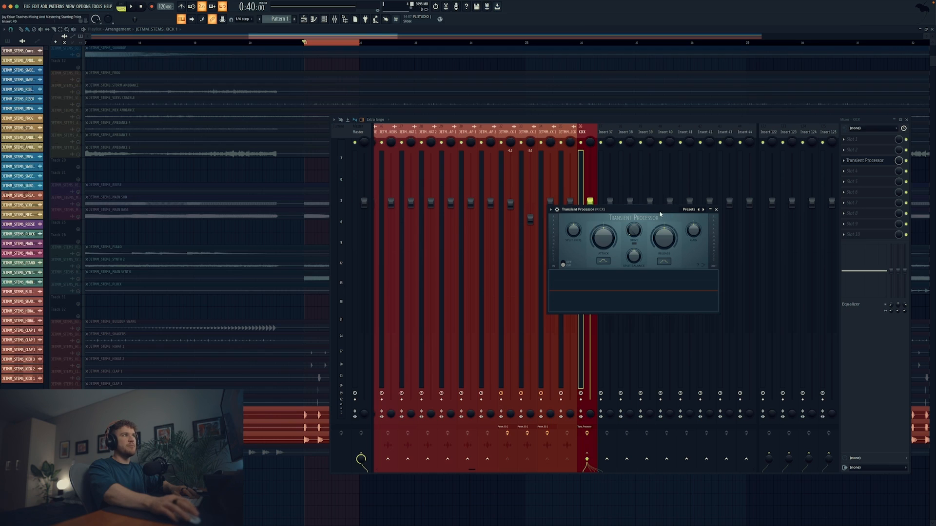
left_click_drag(647, 214, 701, 183)
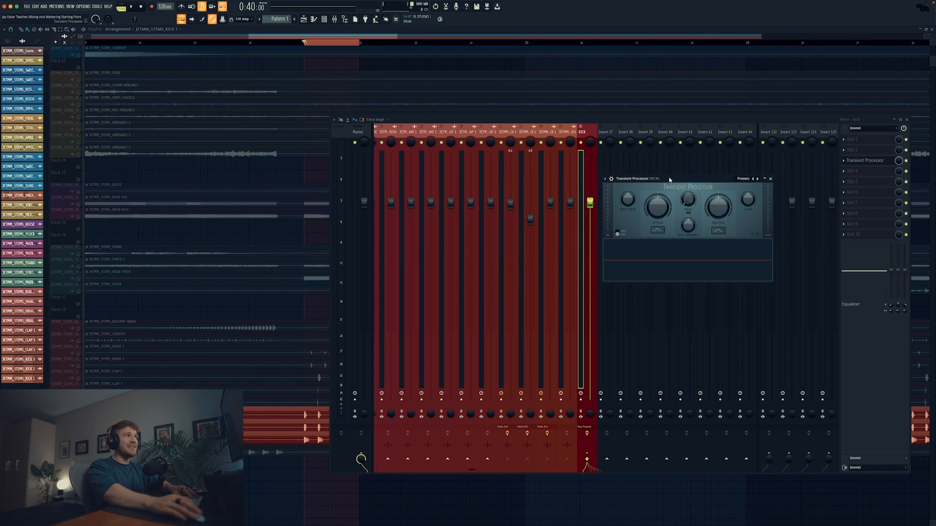
Raise the Transient Processor's attack to about 47.5% by ear during playback, comparing against the bypassed effect.
key("space")
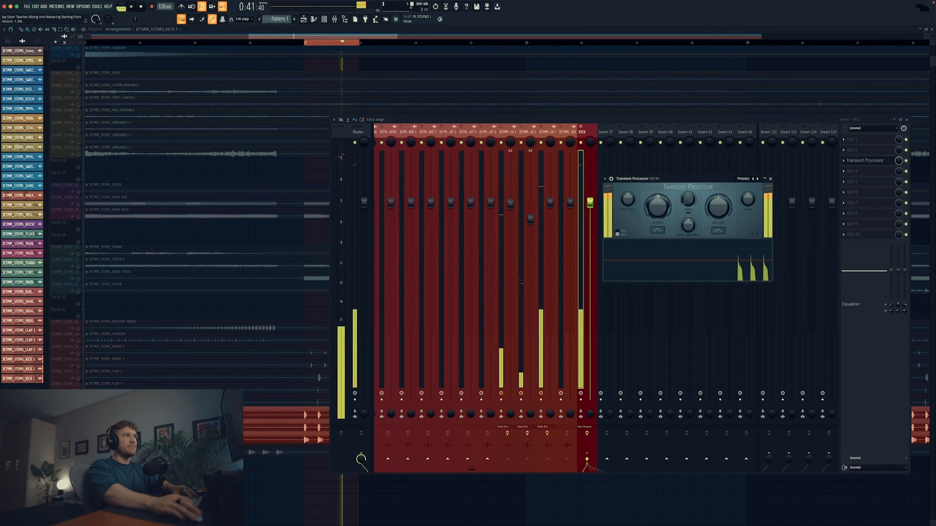
left_click_drag(661, 208, 661, 197)
key("space")
key("space")
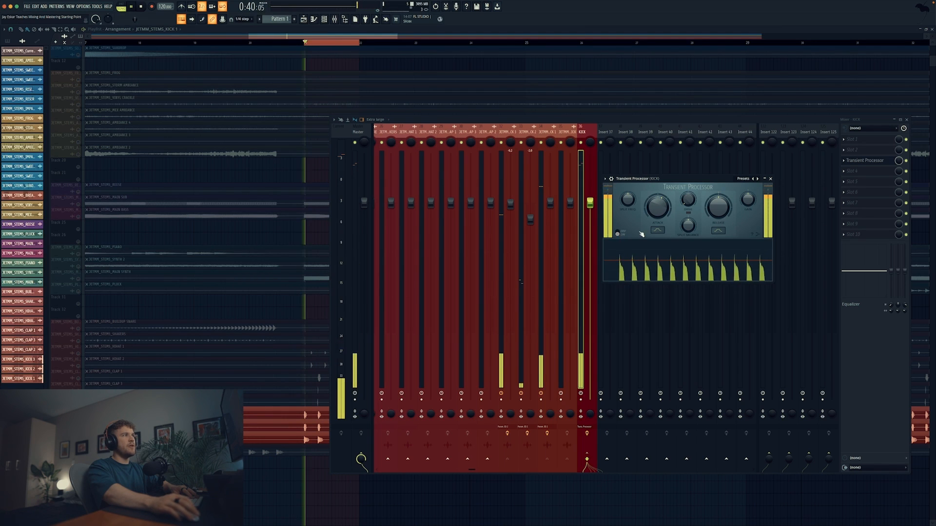
left_click_drag(664, 212, 663, 164)
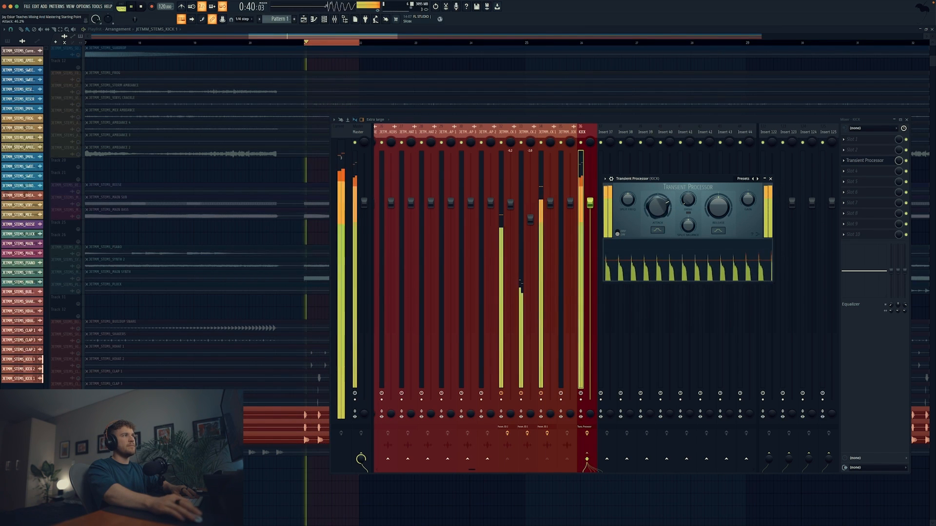
left_click_drag(658, 207, 658, 231)
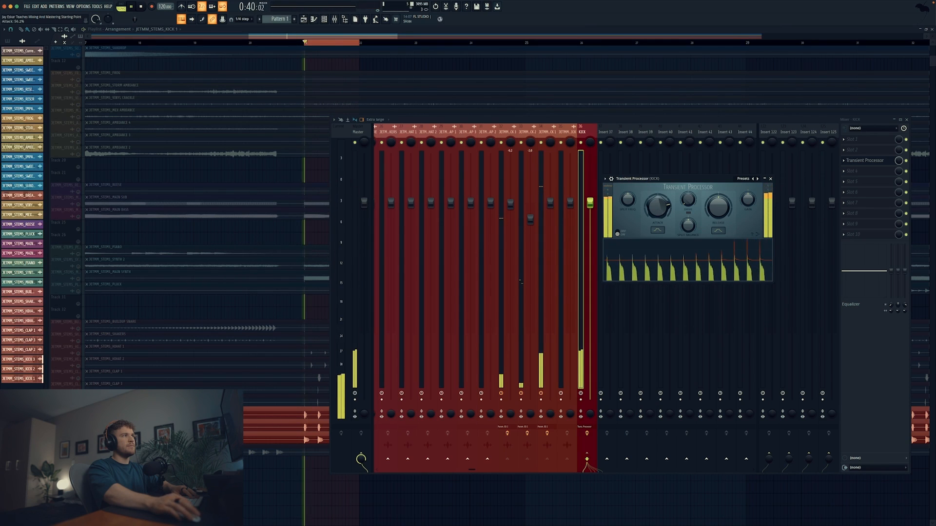
key("space")
key("space")
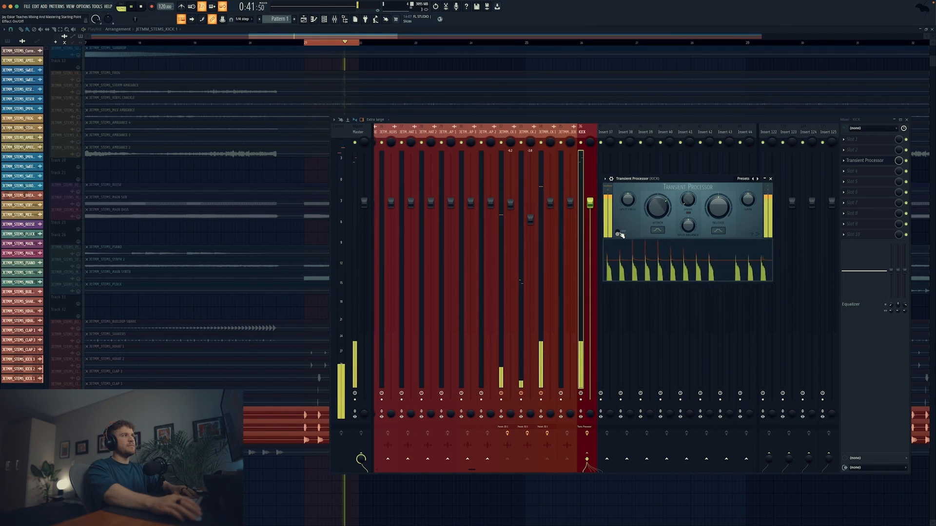
left_click(618, 234)
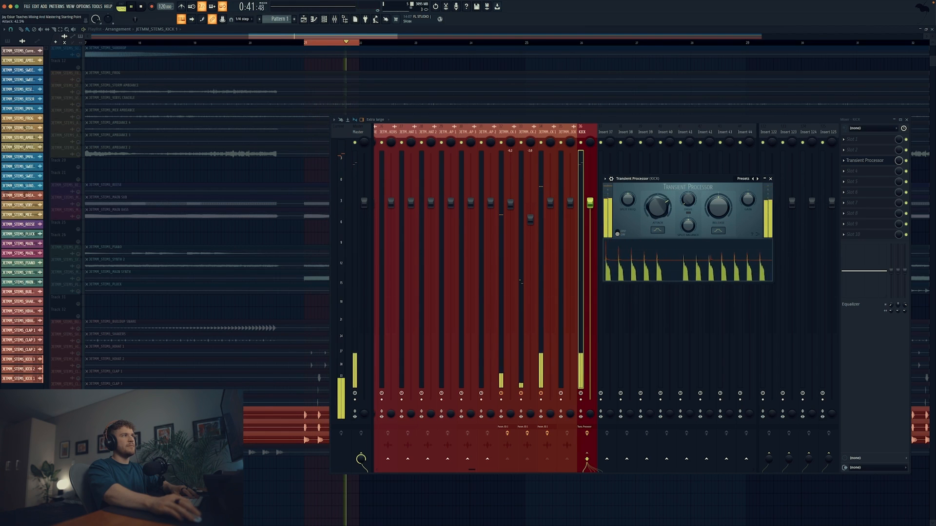
key("space")
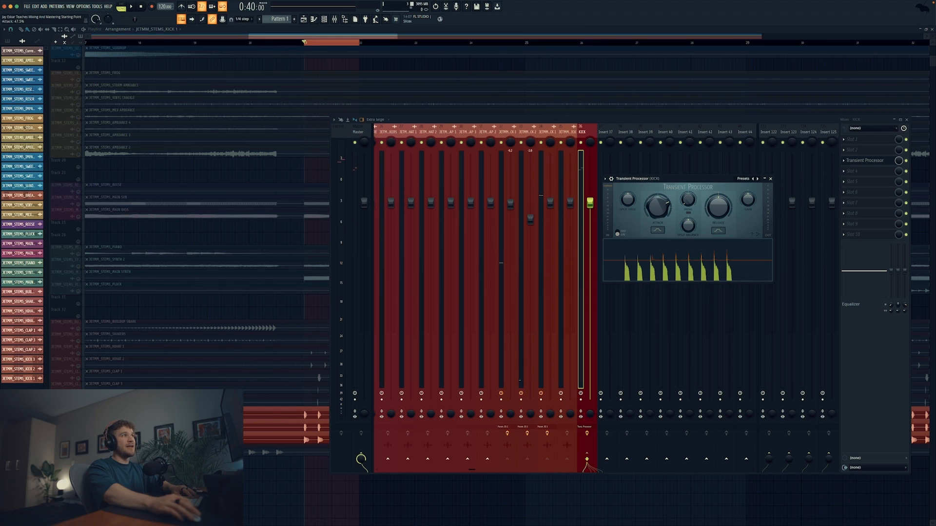
Raise the Transient Processor's drive by ear while playing the kicks, fine-tune it and stop playback.
key("space")
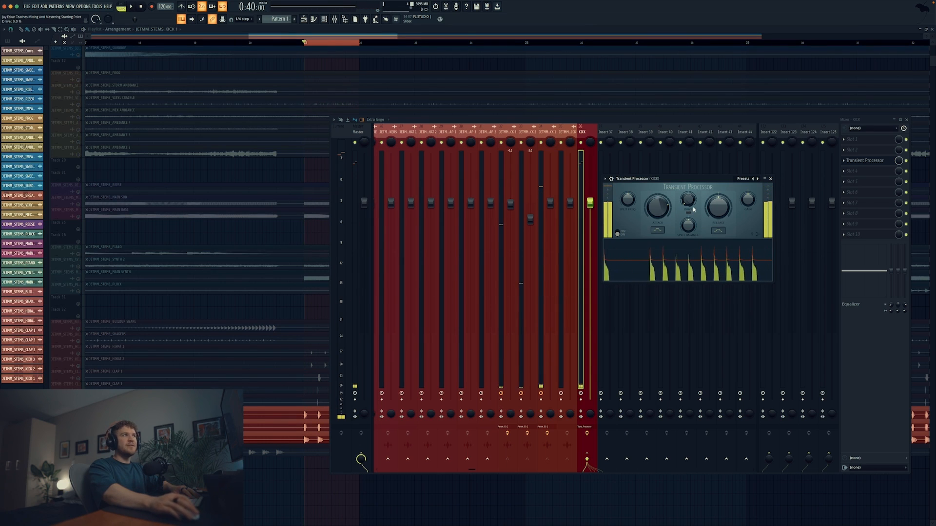
key("space")
left_click_drag(692, 204, 692, 146)
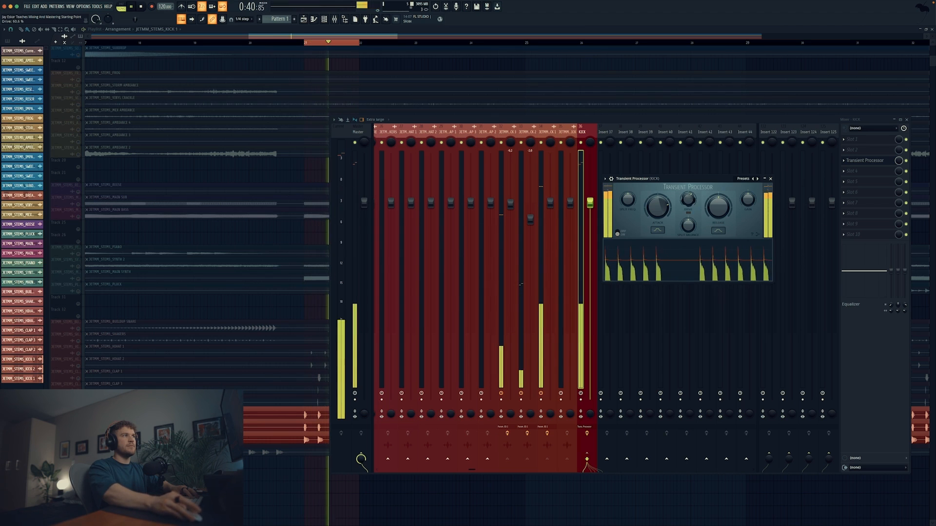
key("space")
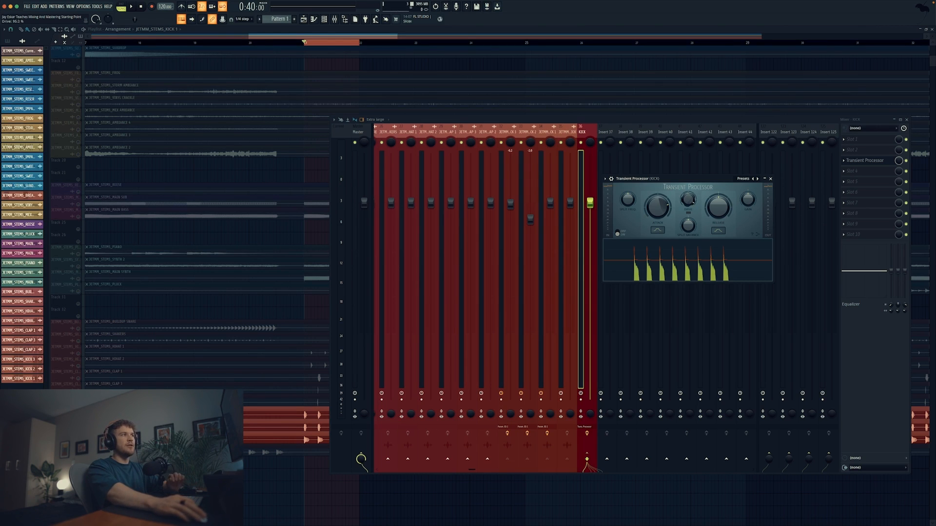
left_click_drag(692, 202, 692, 192)
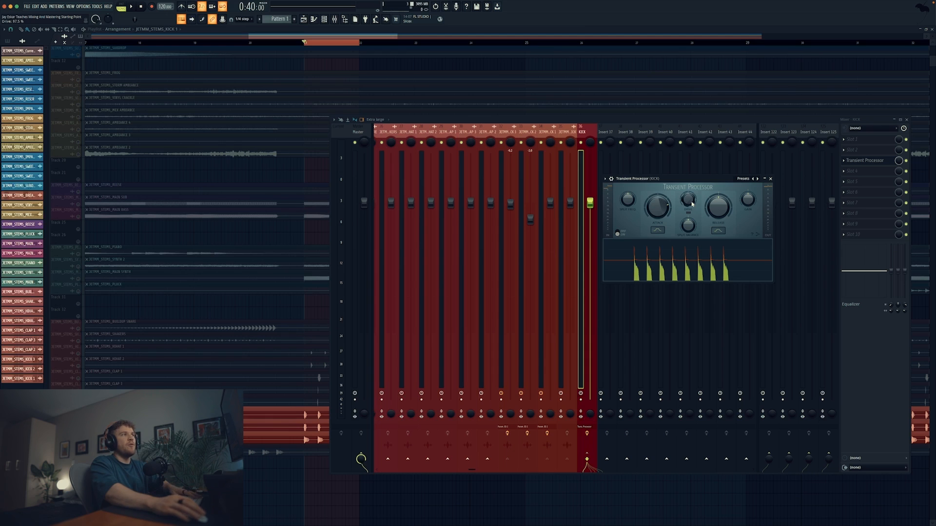
key("space")
mouse_move(693, 204)
left_mouse_down()
mouse_move(692, 247)
mouse_move(689, 203)
left_mouse_up()
key("space")
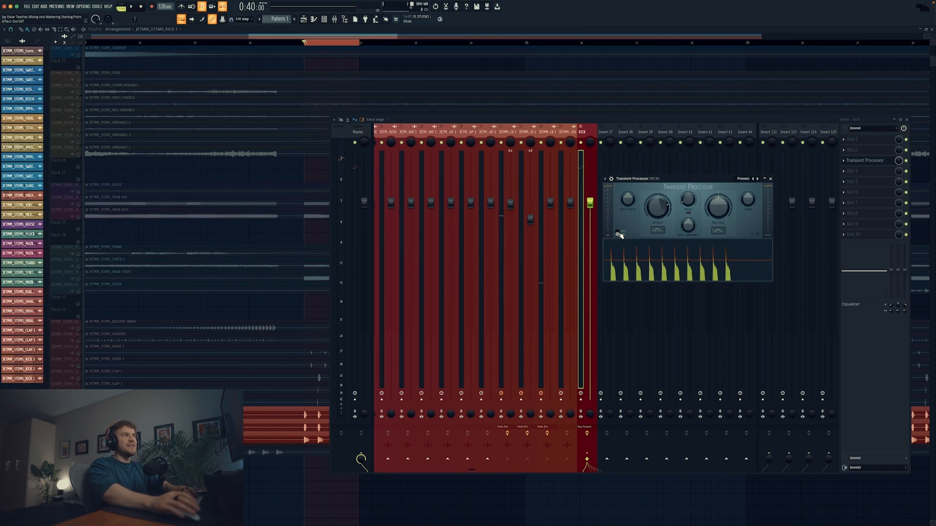
Listen to the kicks with the Transient Processor bypassed and with it enabled.
left_click(619, 234)
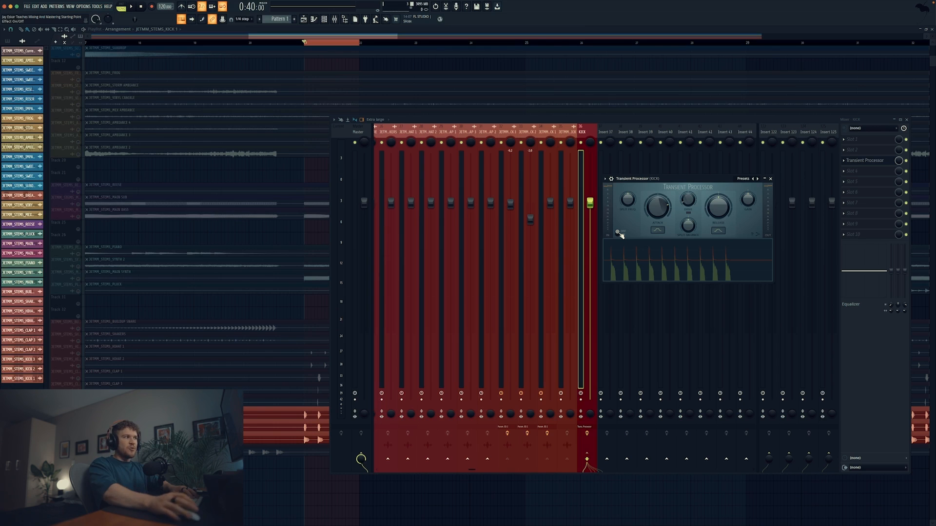
key("space")
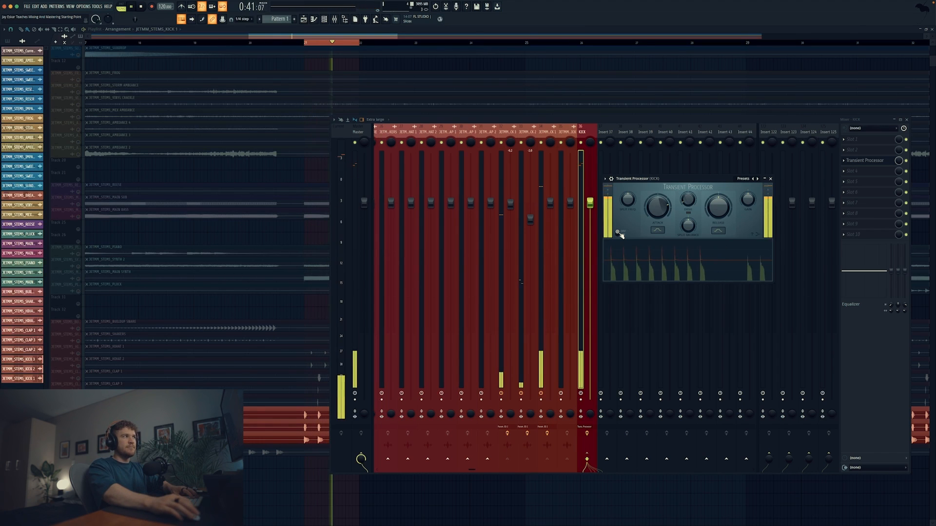
left_click(619, 234)
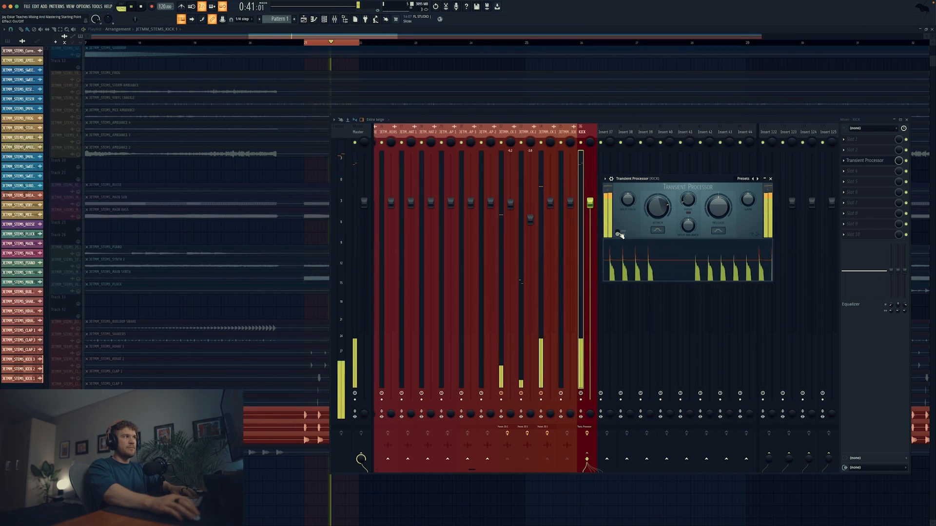
key("space")
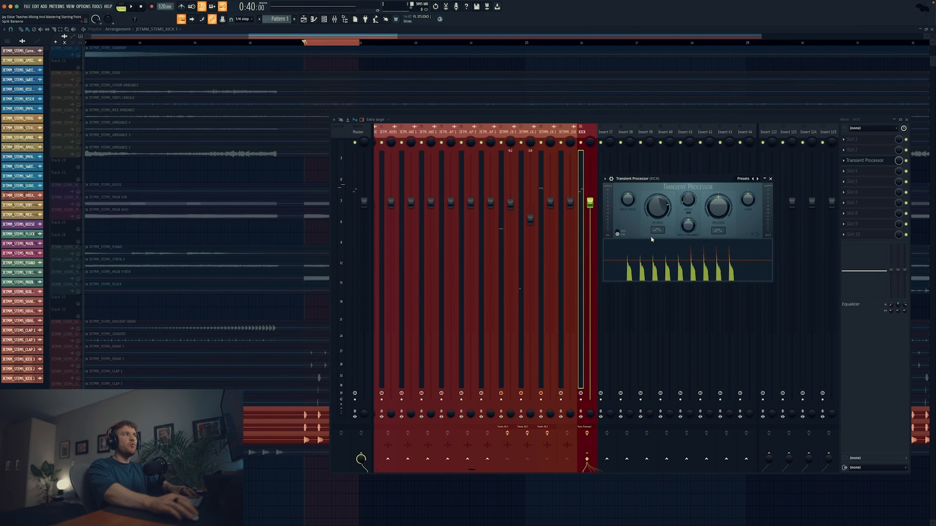
Sweep the Transient Processor's release during playback, reset it, readjust it by ear and close the effect.
key("space")
left_click_drag(724, 213, 724, 256)
right_click(723, 211)
left_click(732, 218)
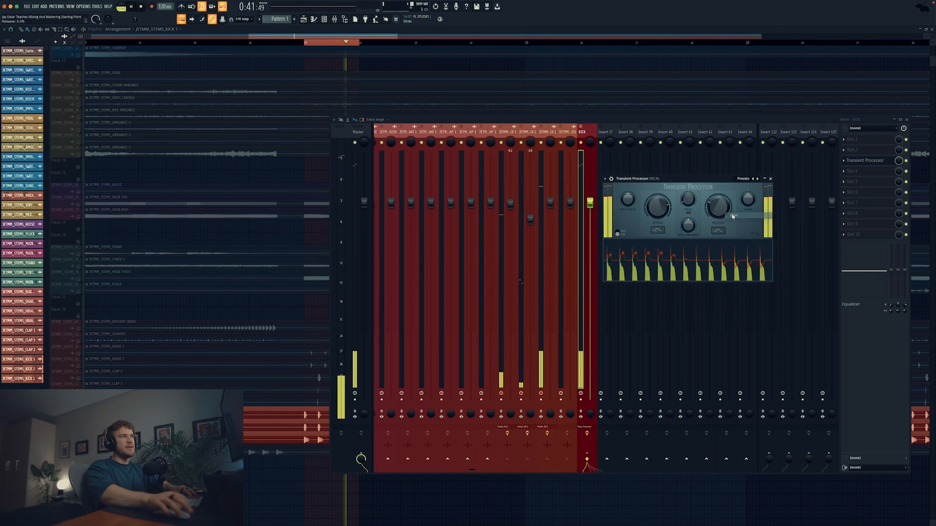
left_click_drag(727, 212, 727, 231)
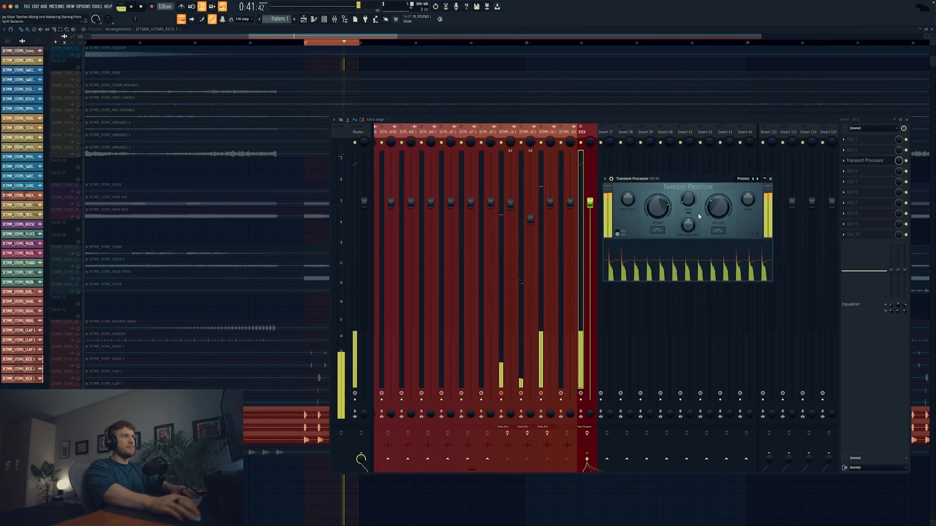
left_click(771, 179)
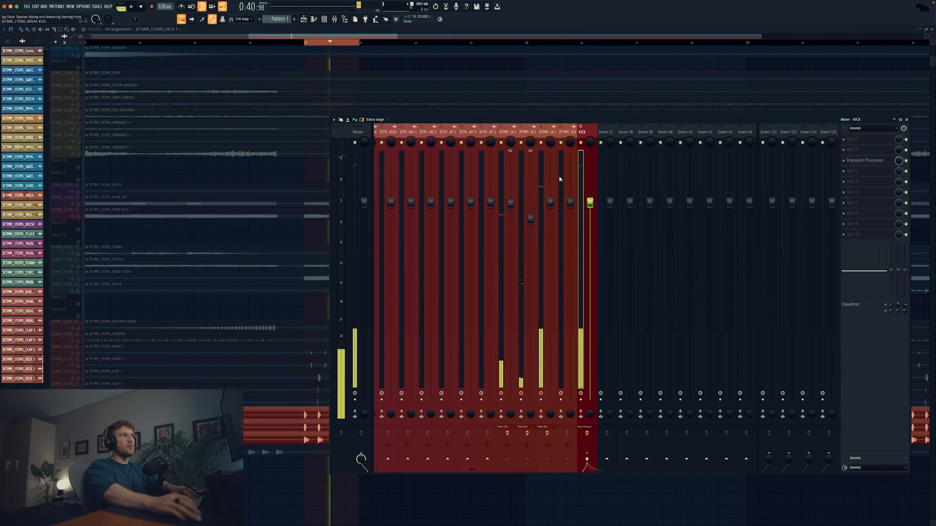
Raise Kick 2's volume by ear to just below 0 dB and stop playback.
left_click(524, 132)
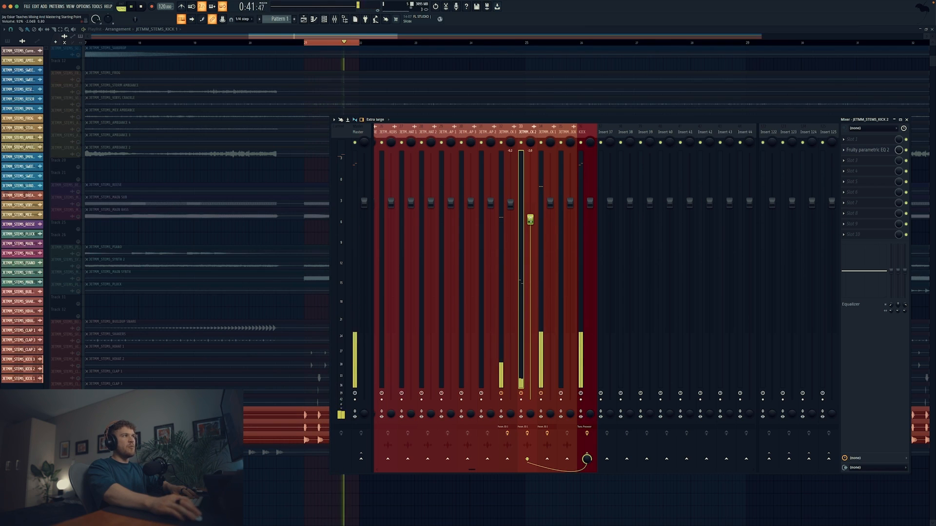
left_click_drag(531, 219, 530, 204)
key("space")
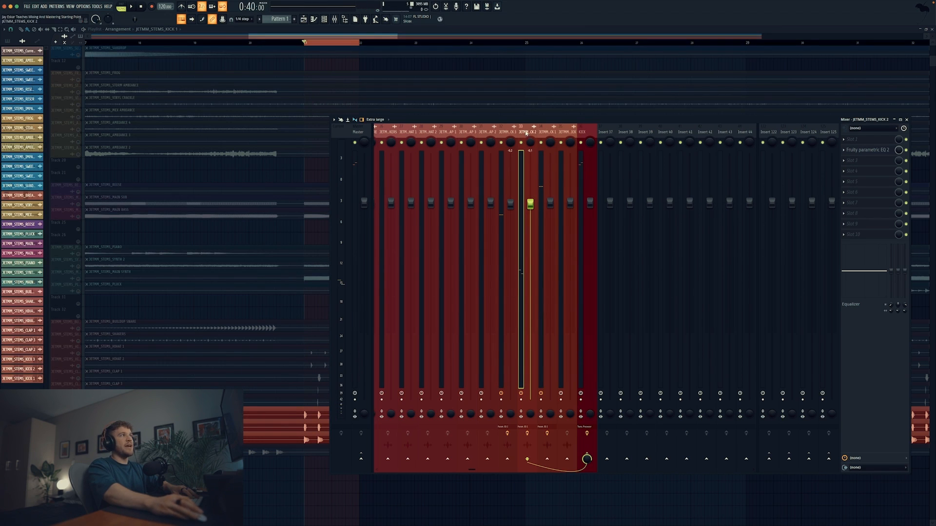
Sweep the low-cut band in Kick 2's equalizer down and back up by ear during playback and close the equalizer.
left_click(881, 151)
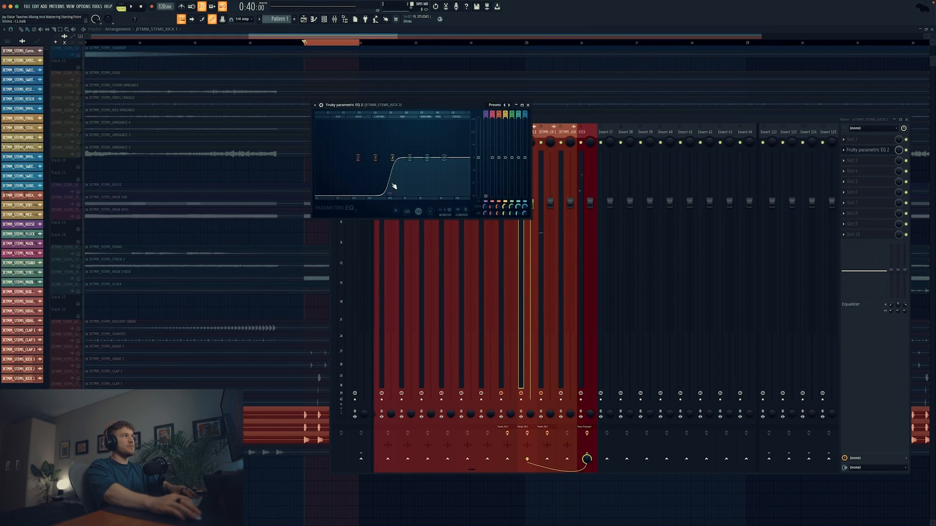
key("space")
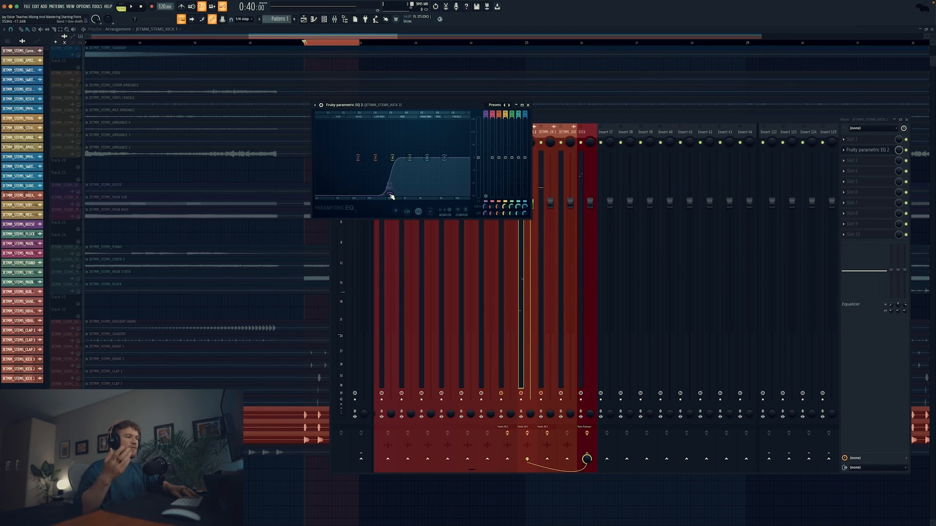
left_click_drag(391, 196, 370, 194)
key("space")
key("space")
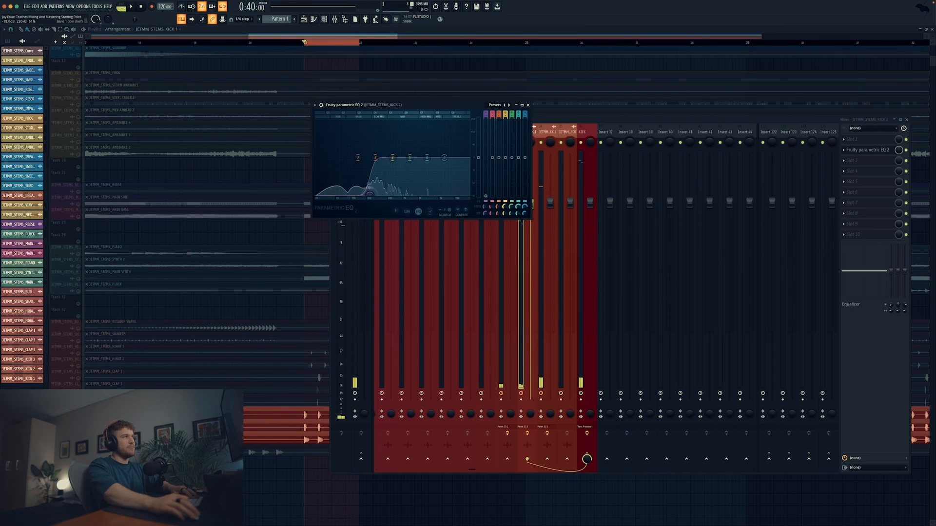
key("space")
left_click_drag(370, 194, 385, 194)
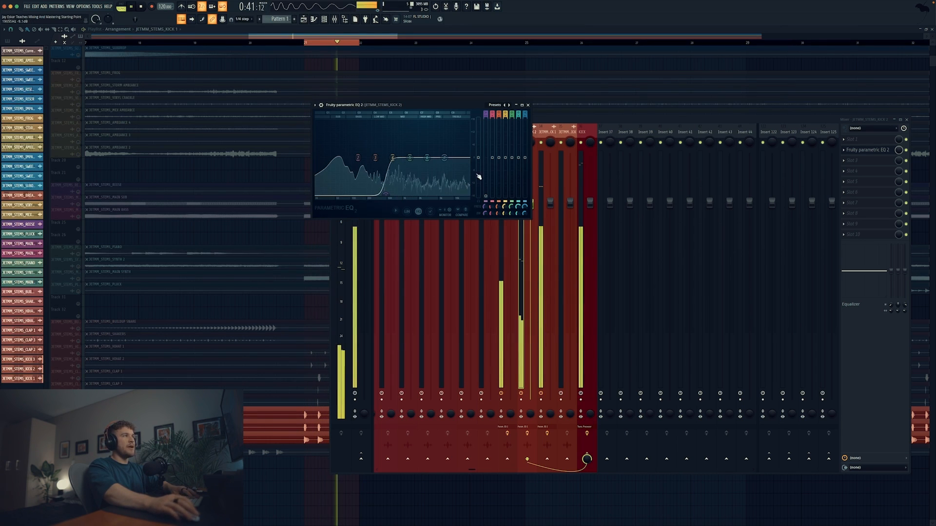
left_click(527, 105)
key("space")
Open Kick 3's equalizer and widen its passband at both the low and high ends.
left_click(508, 136)
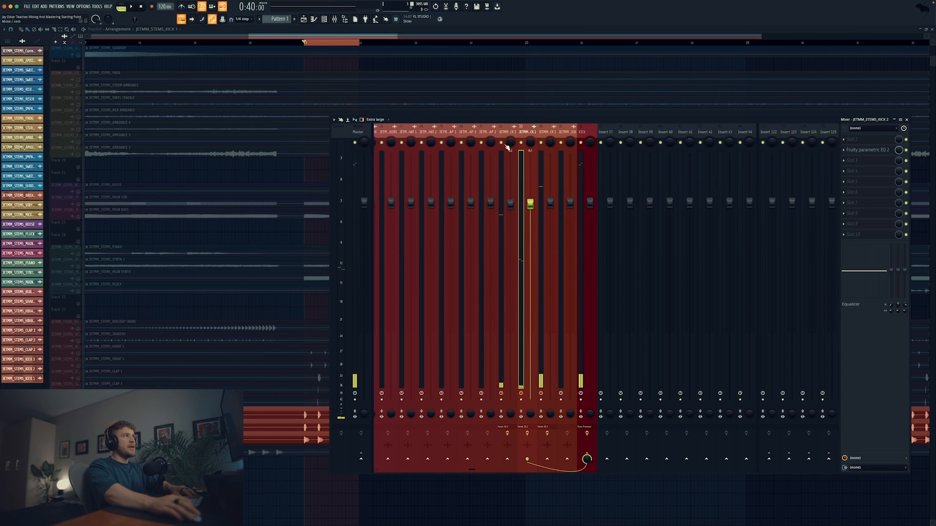
left_click(867, 150)
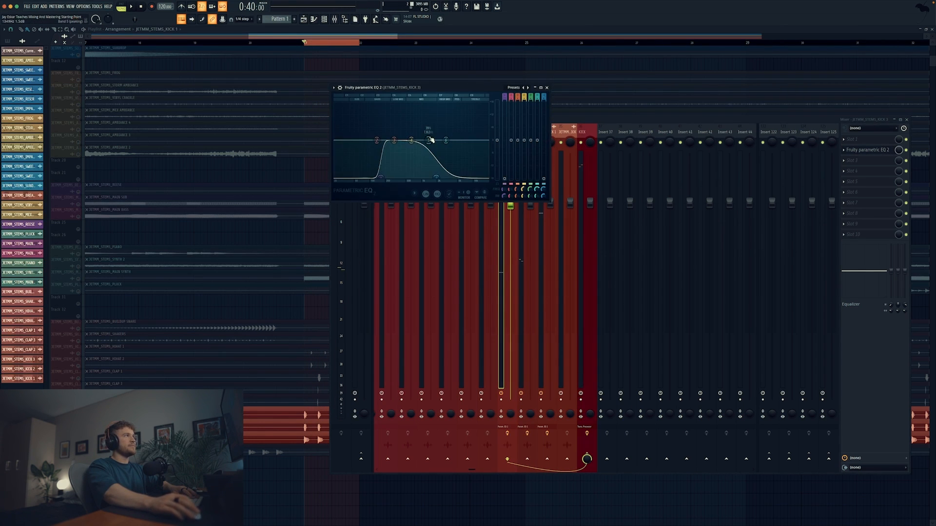
left_click_drag(449, 177, 481, 176)
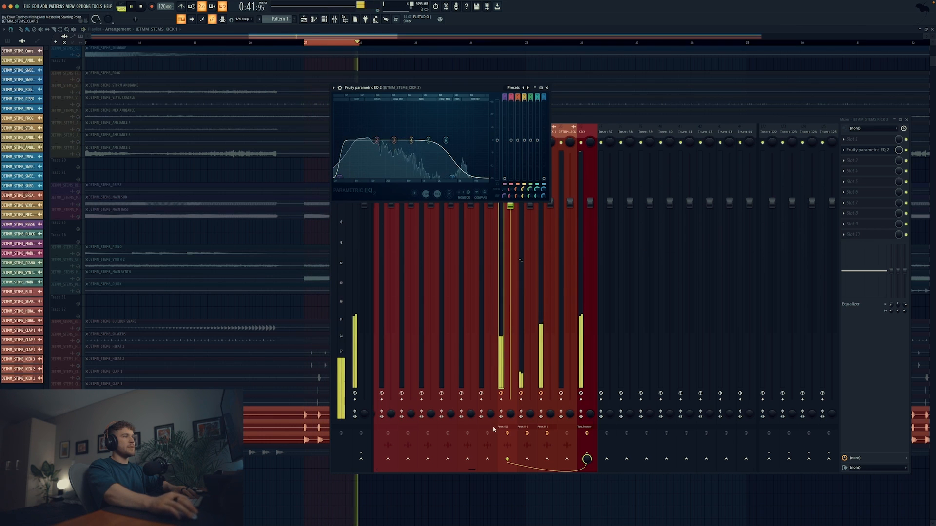
Toggle Kick 3's effects for comparison and set its equalizer's high-shelf band to about -15.2 dB during playback.
left_click(509, 441)
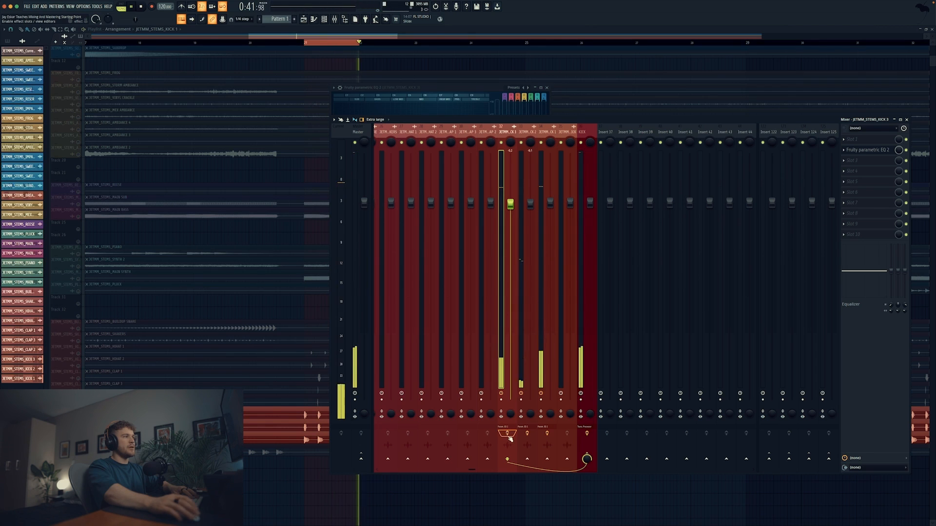
left_click(381, 109)
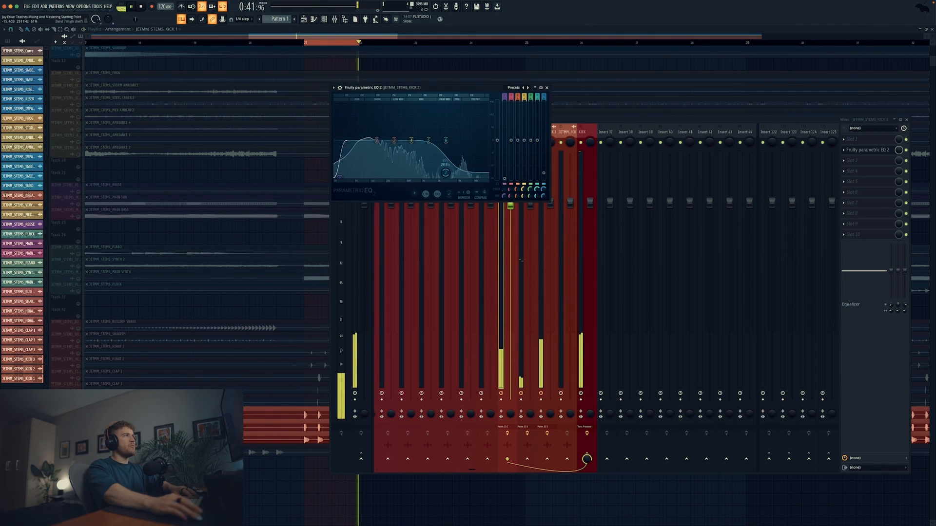
left_click_drag(444, 171, 443, 168)
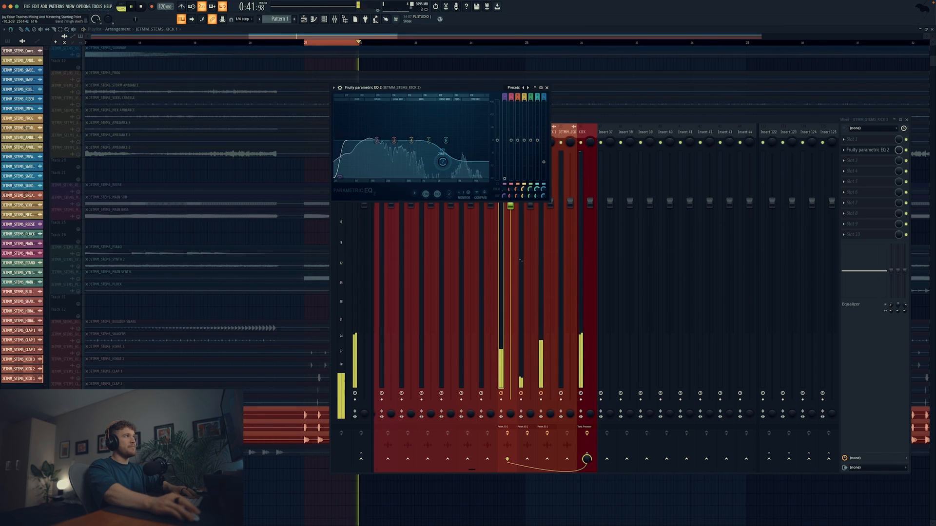
Raise the high-shelf band in Kick 3's equalizer to about -5.2 dB, close the equalizer and stop playback.
mouse_move(443, 160)
left_mouse_down()
mouse_move(442, 144)
mouse_move(443, 151)
left_mouse_up()
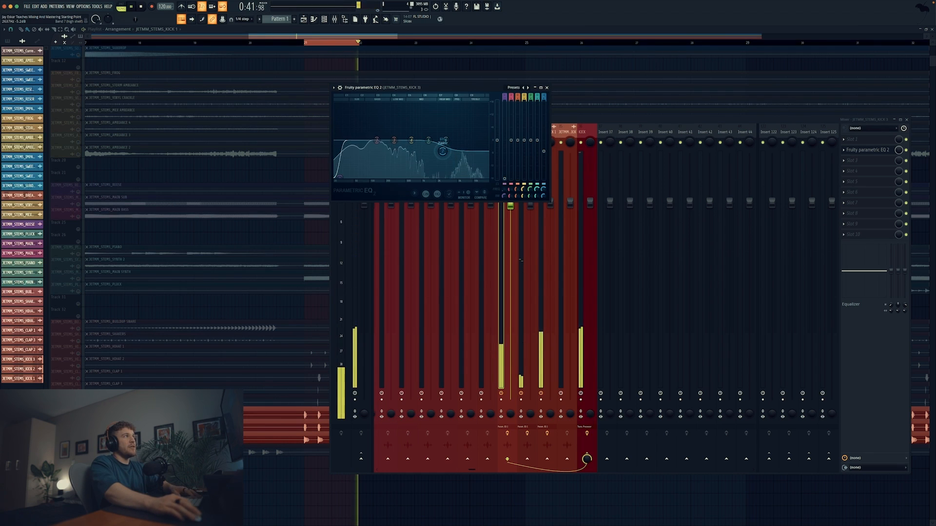
left_click(547, 88)
key("space")
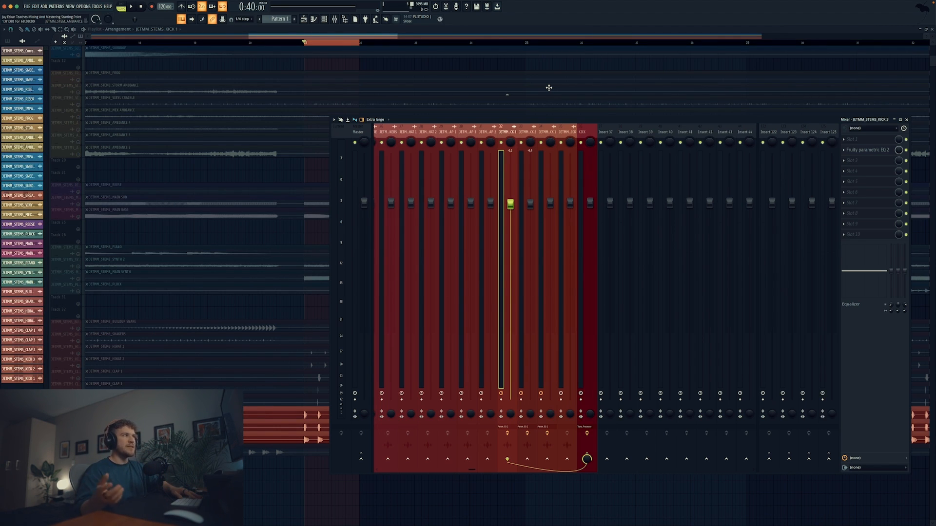
Play the loop with the effects of the three kick layers and the KICK bus enabled and bypassed for comparison.
key("space")
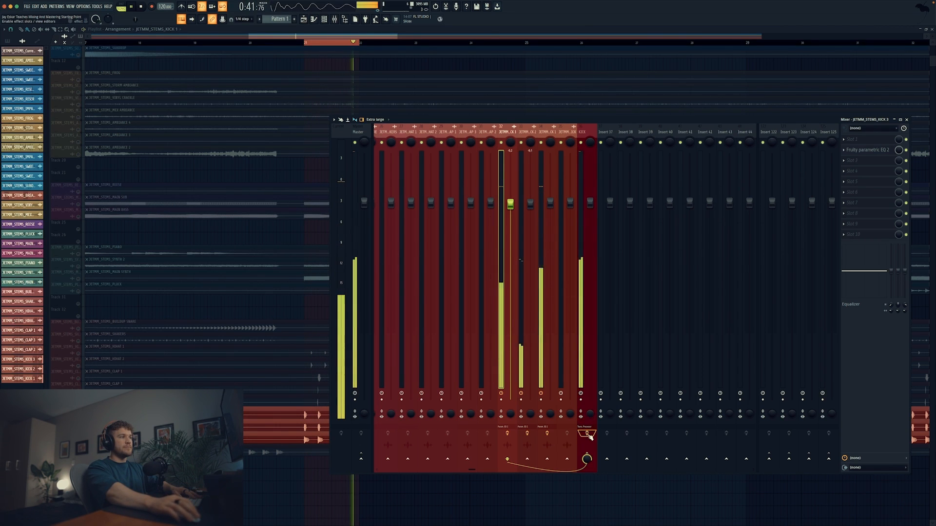
key("space")
key("space")
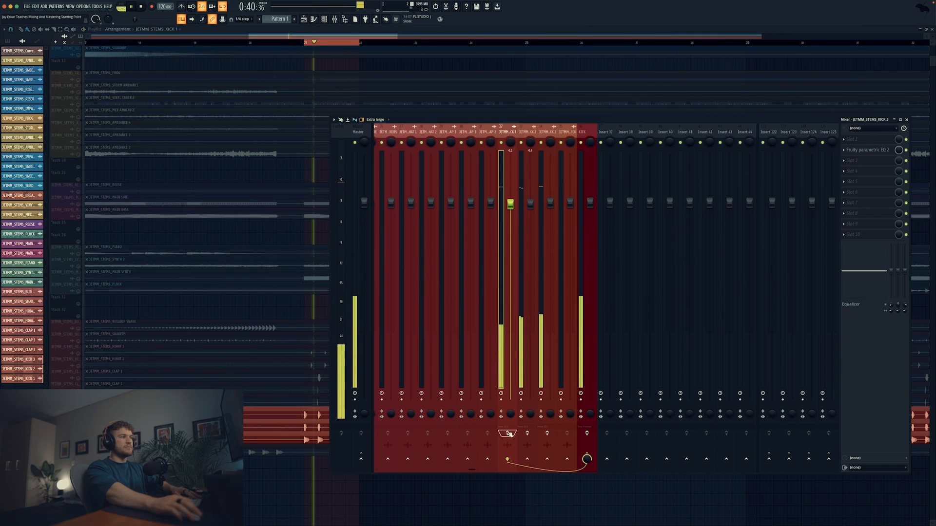
key("space")
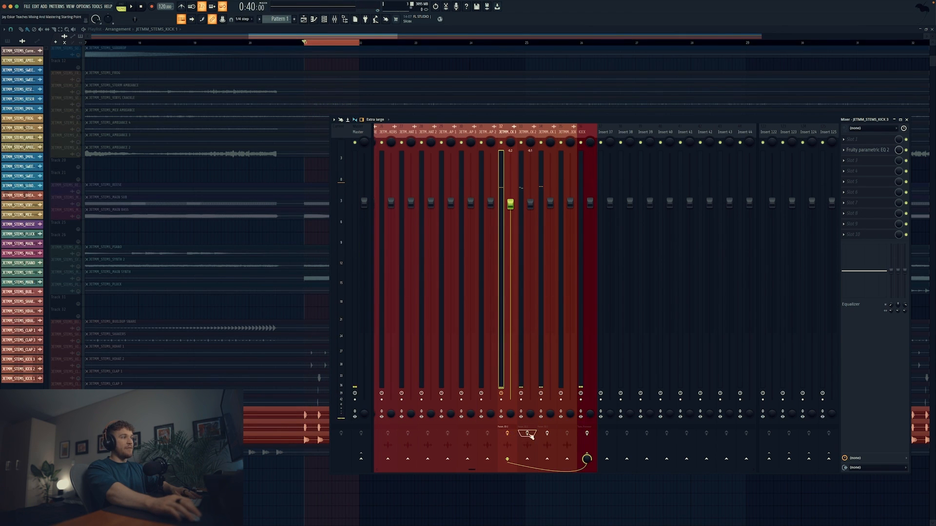
key("space")
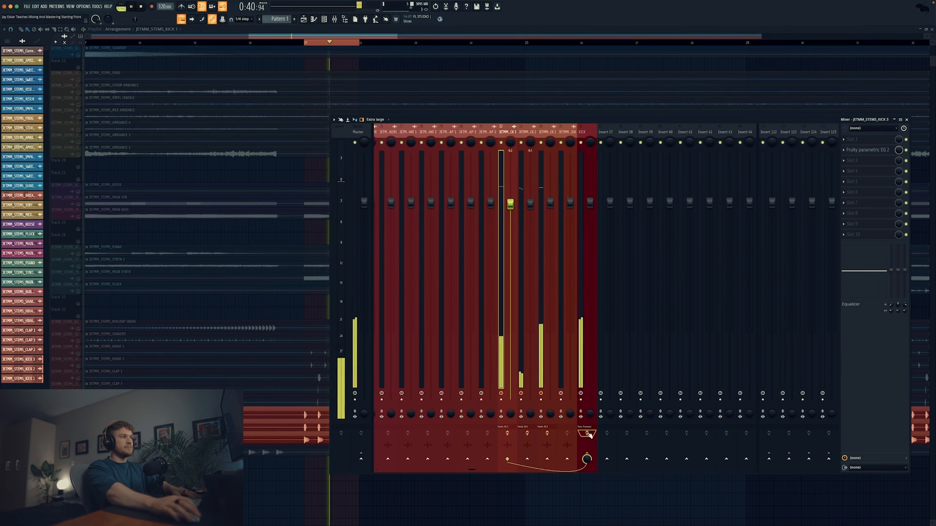
key("space")
Solo Kick 1 and shift its stereo separation towards merged by ear during playback.
left_click(546, 137)
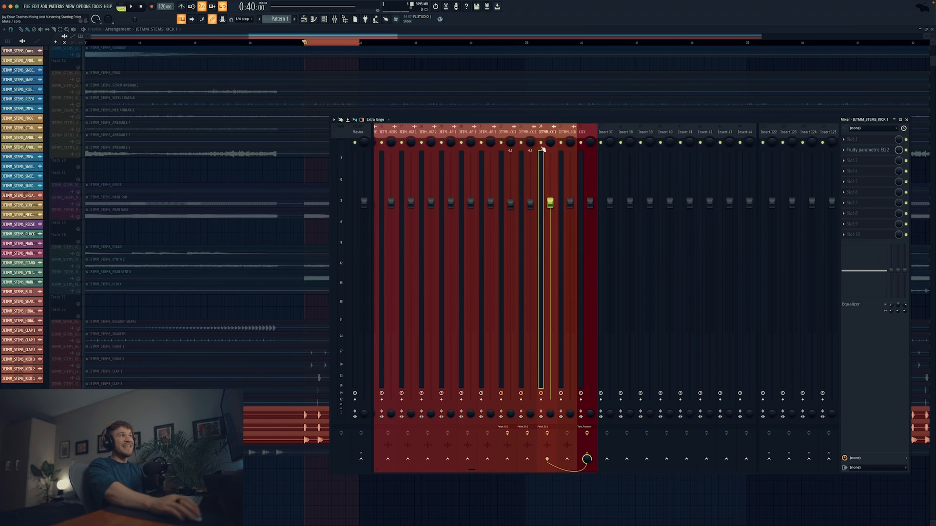
key("space")
key("space")
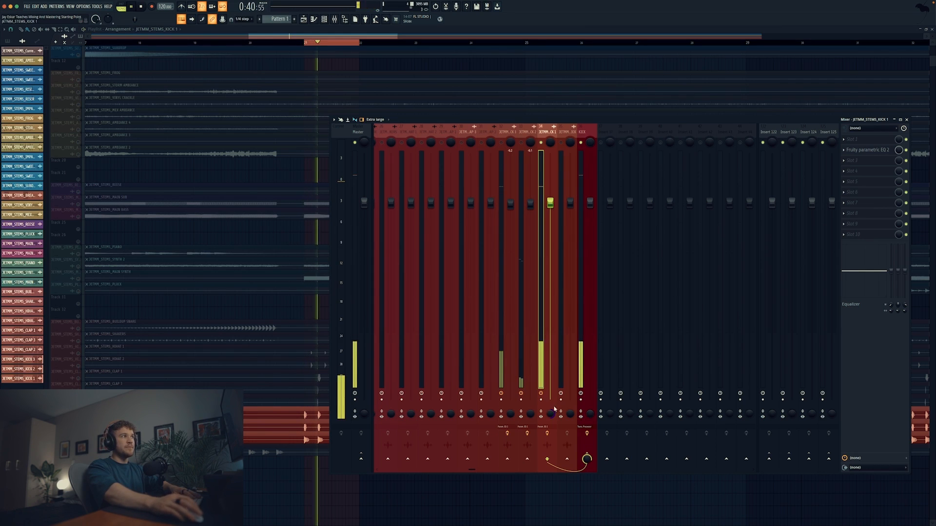
left_click_drag(553, 412, 551, 385)
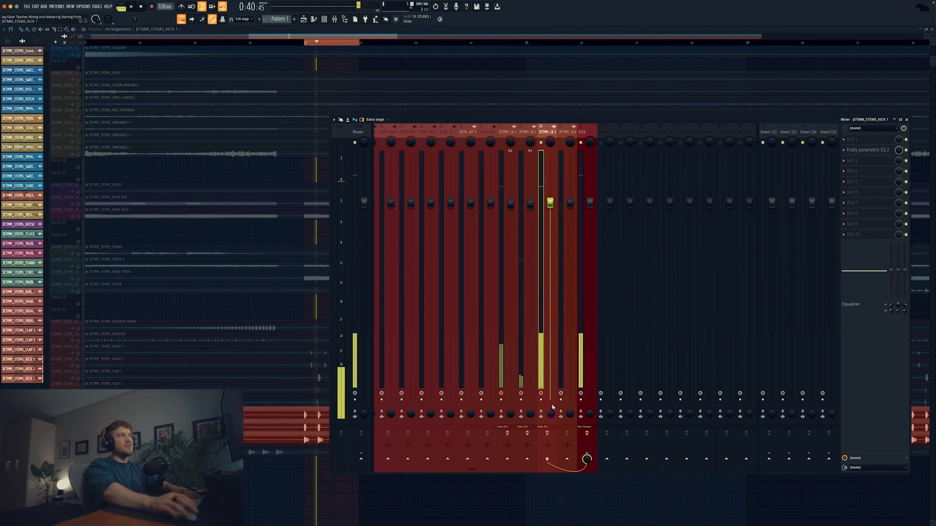
key("space")
Audition Kick 2 together with Kick 1, try its stereo separation at 100% separated, reset it and settle on 20% separated.
left_click(525, 133)
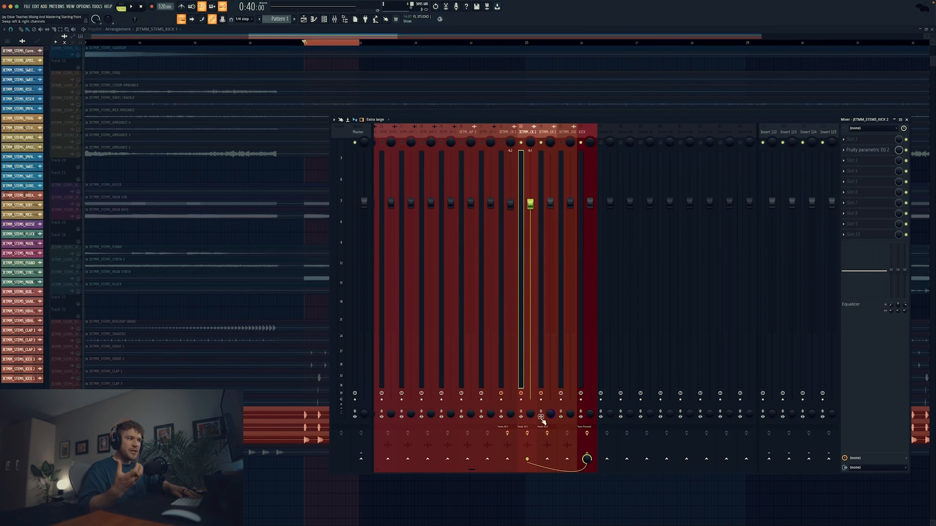
key("space")
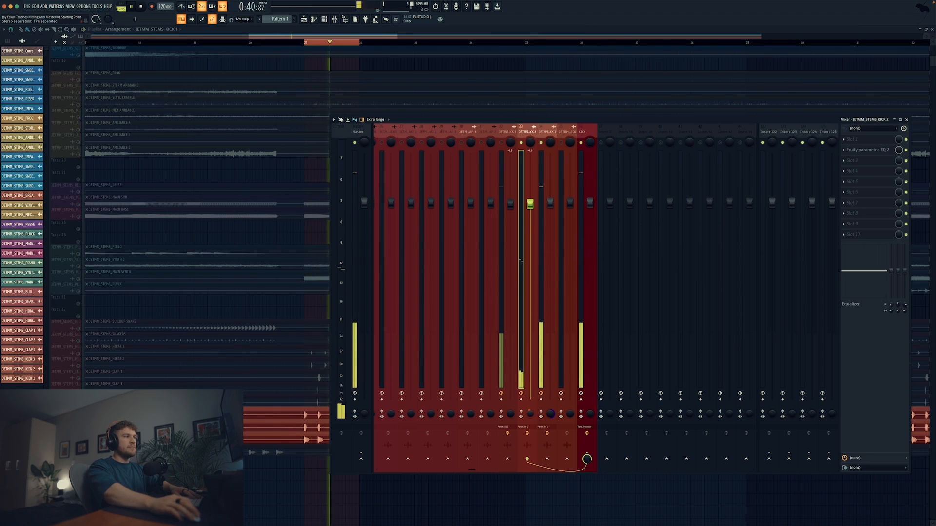
left_click_drag(530, 416, 530, 431)
key("space")
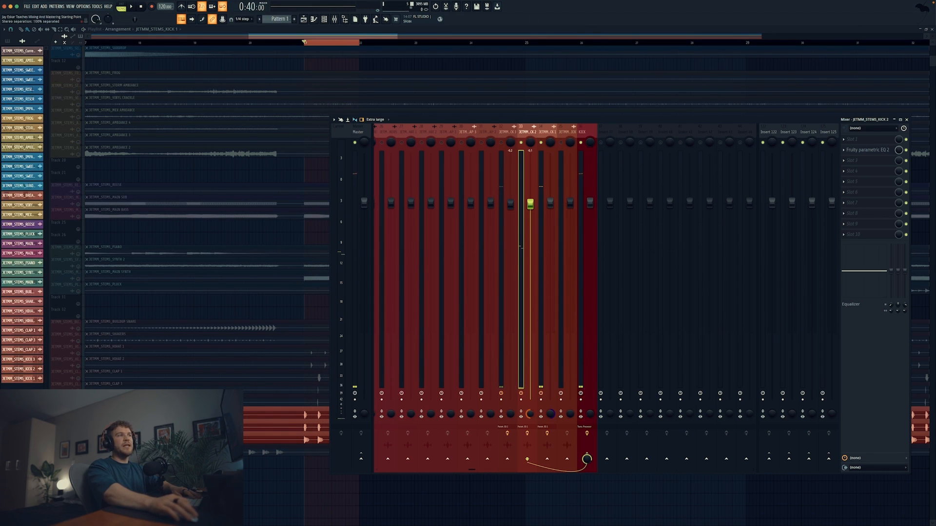
right_click(530, 416)
left_click(546, 420)
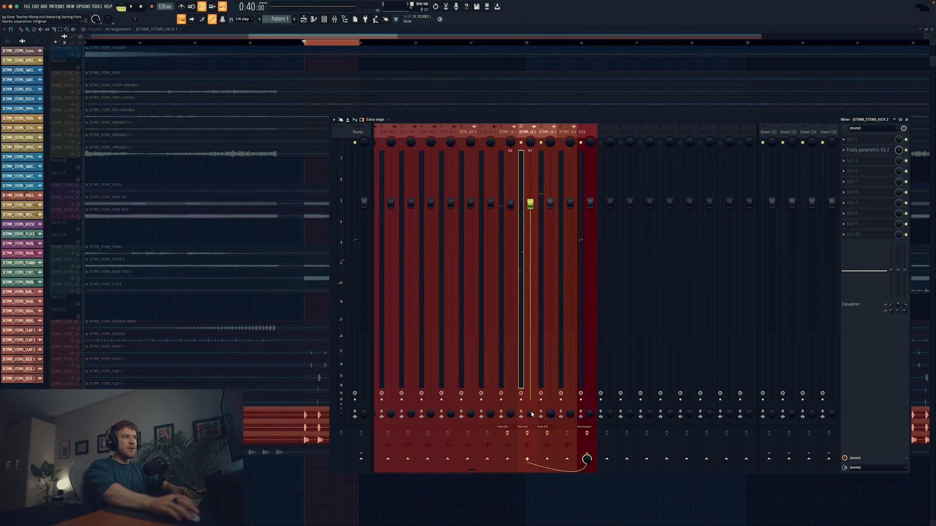
key("space")
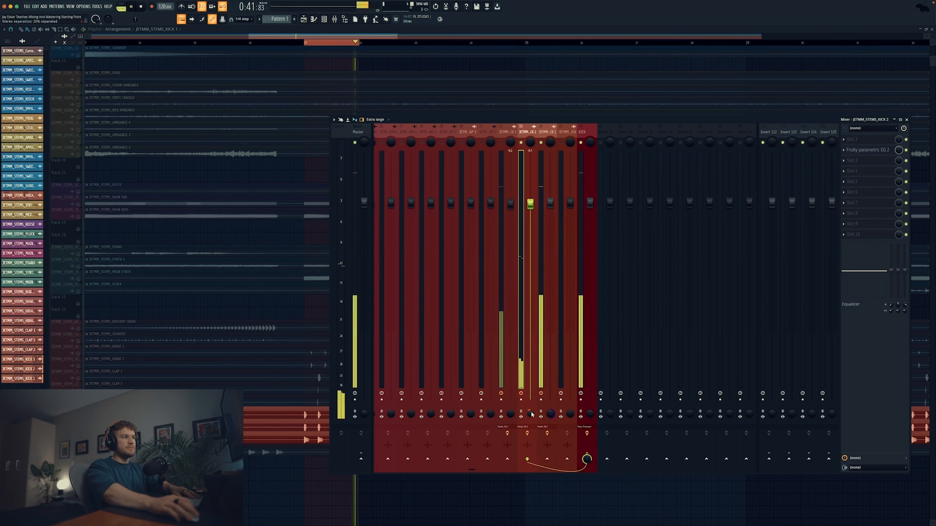
key("space")
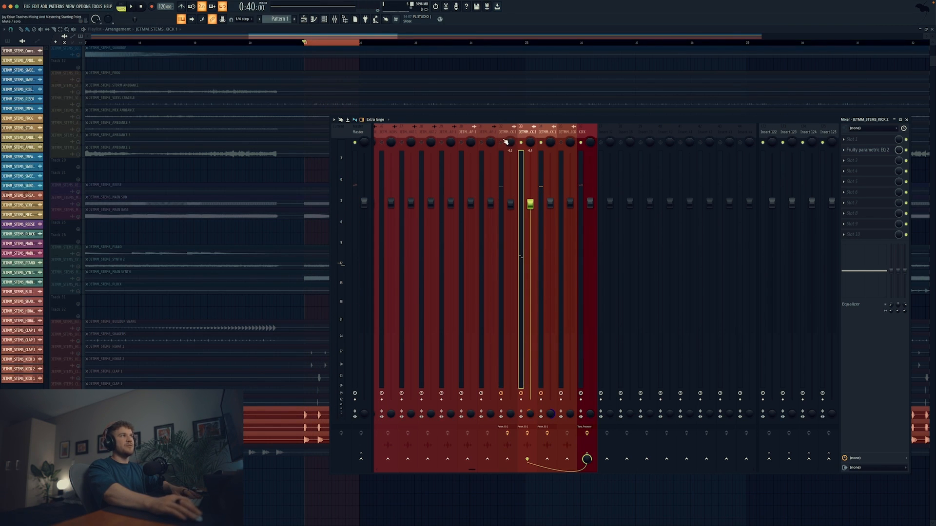
Listen to Kick 3 in solo, restore all tracks and shift its stereo separation slightly towards merged by ear.
left_click(502, 133)
key("space")
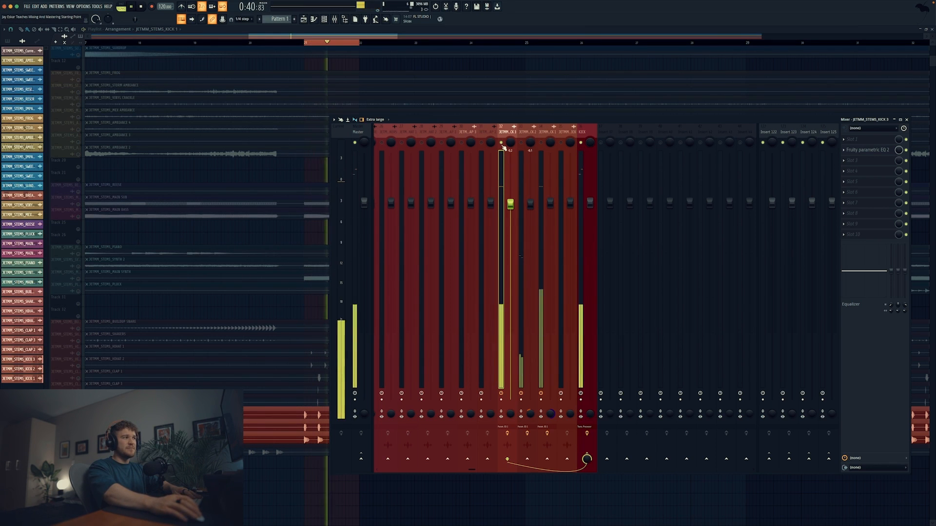
left_click(501, 143, "ctrl")
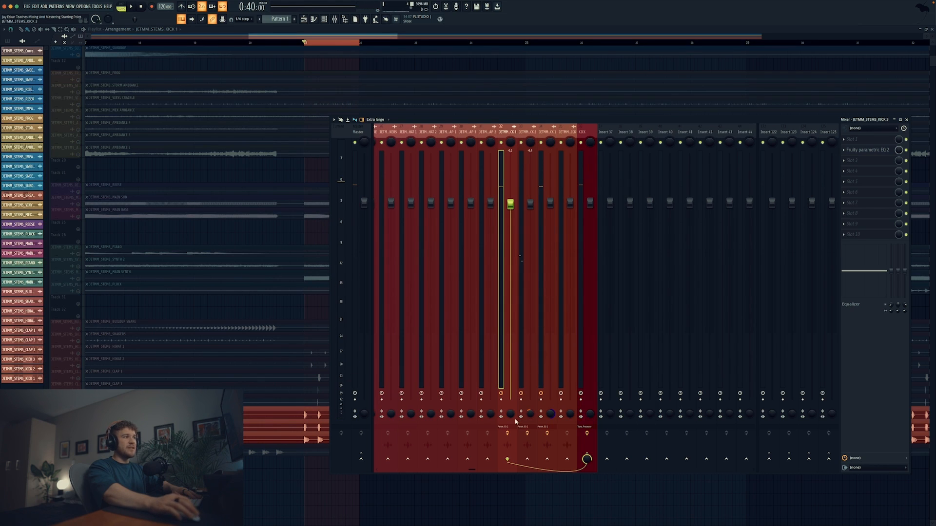
key("space")
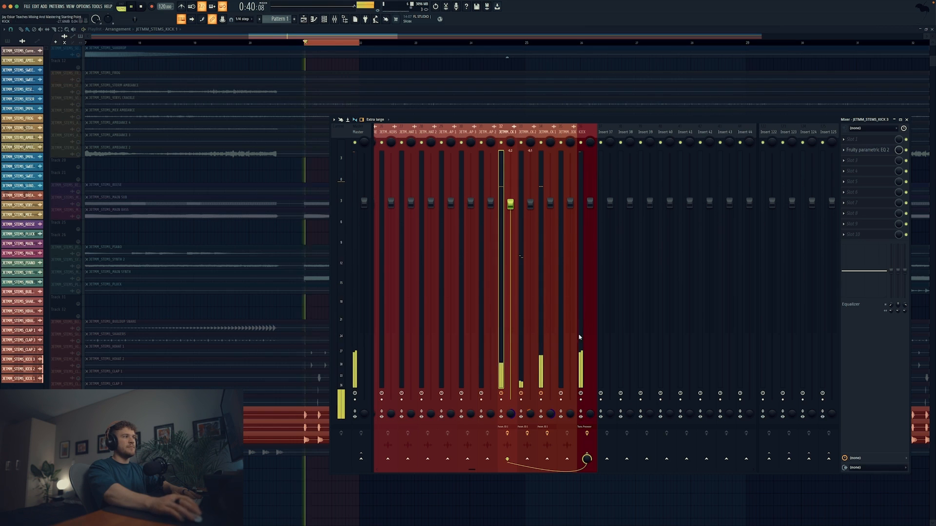
key("space")
Select the kick layers with the KICK bus and toggle their effects during playback to compare the processed sound.
left_click_drag(585, 138, 508, 145)
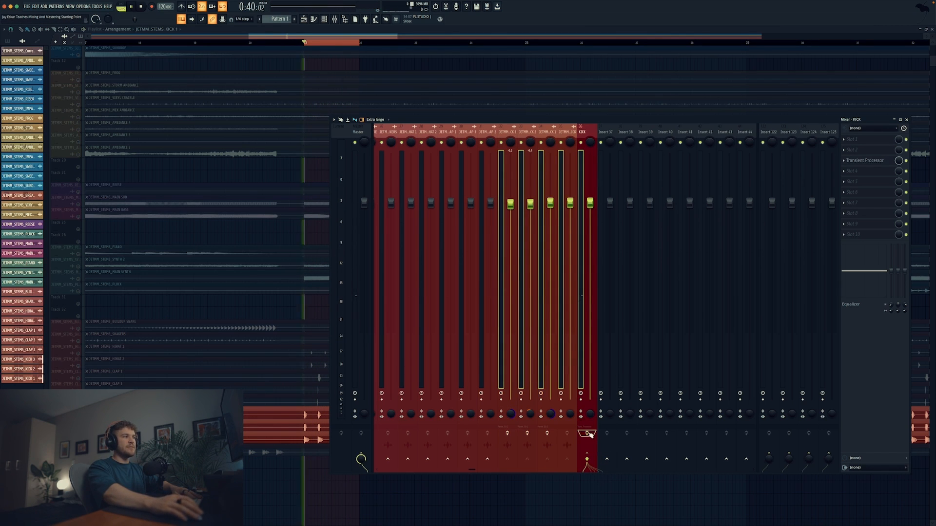
key("space")
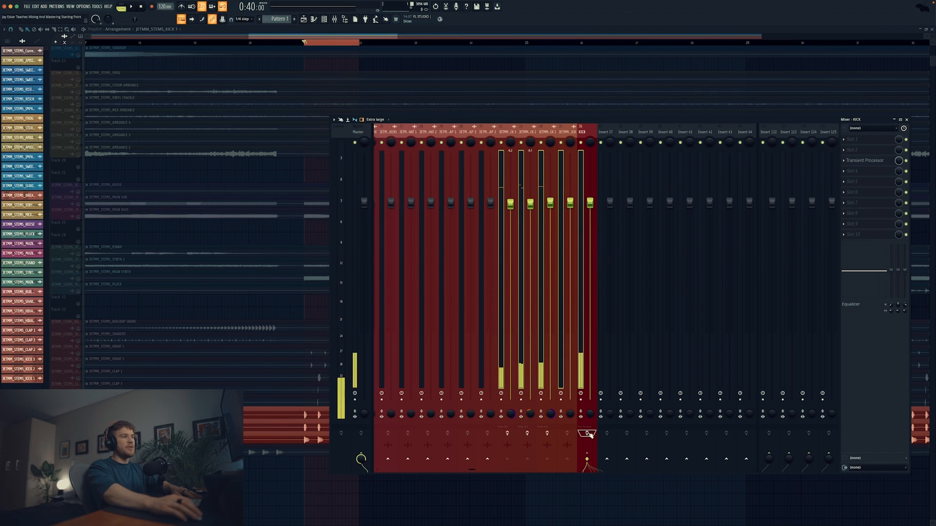
key("space")
key("space")
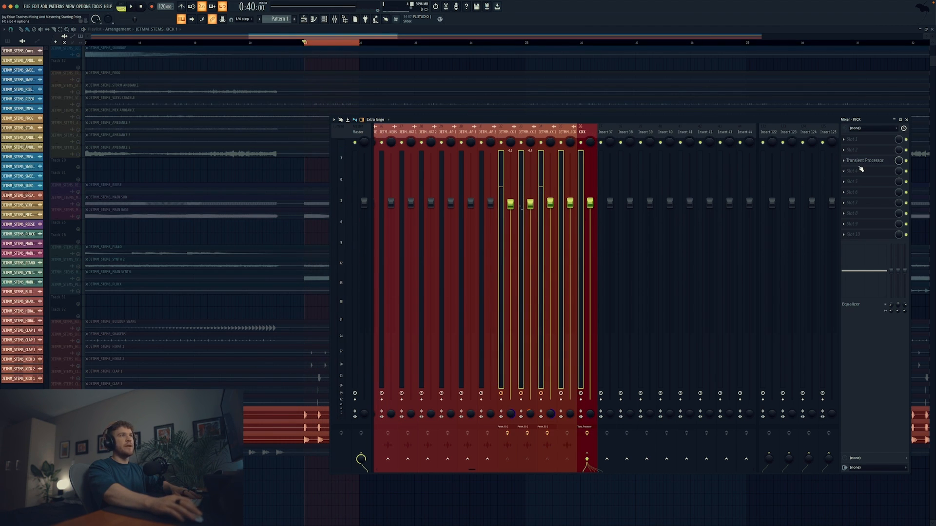
Compare the KICK bus's Transient Processor on and off, adjust its attack by ear during playback and close it.
left_click(868, 166)
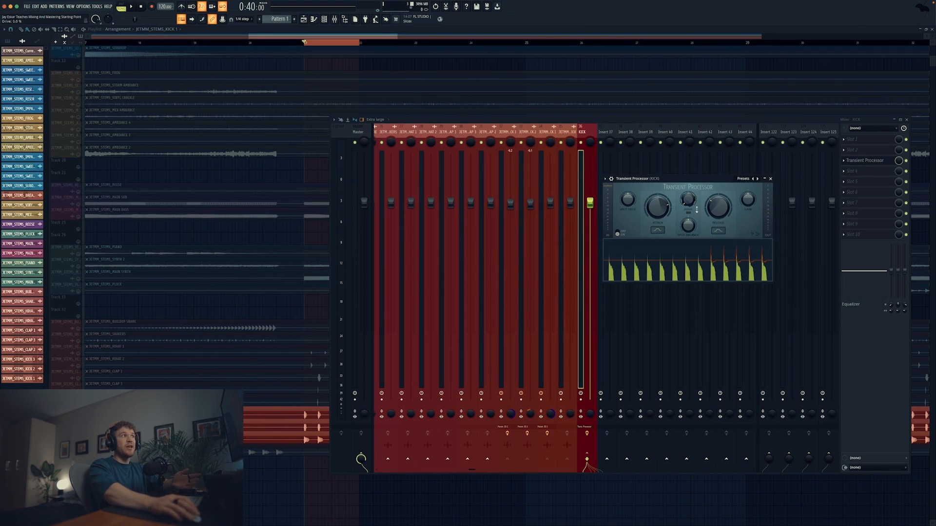
key("space")
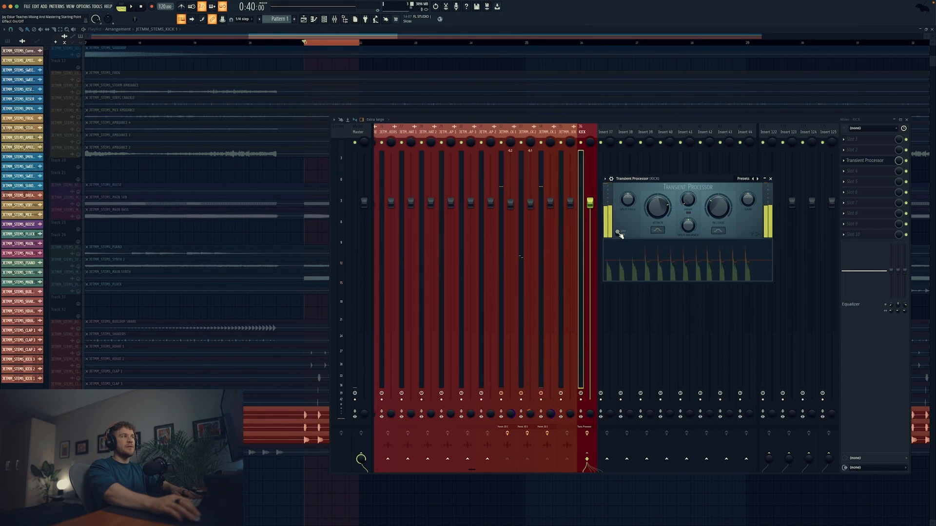
left_click(618, 233)
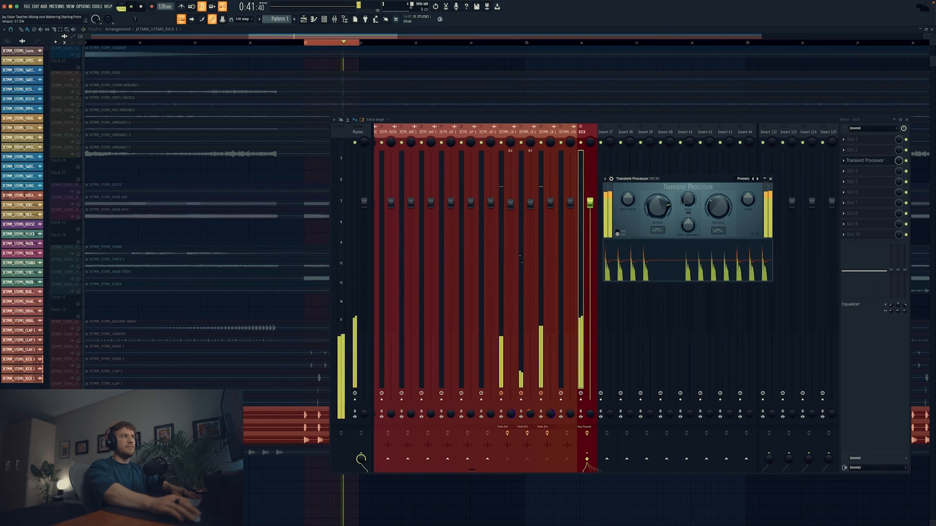
key("space")
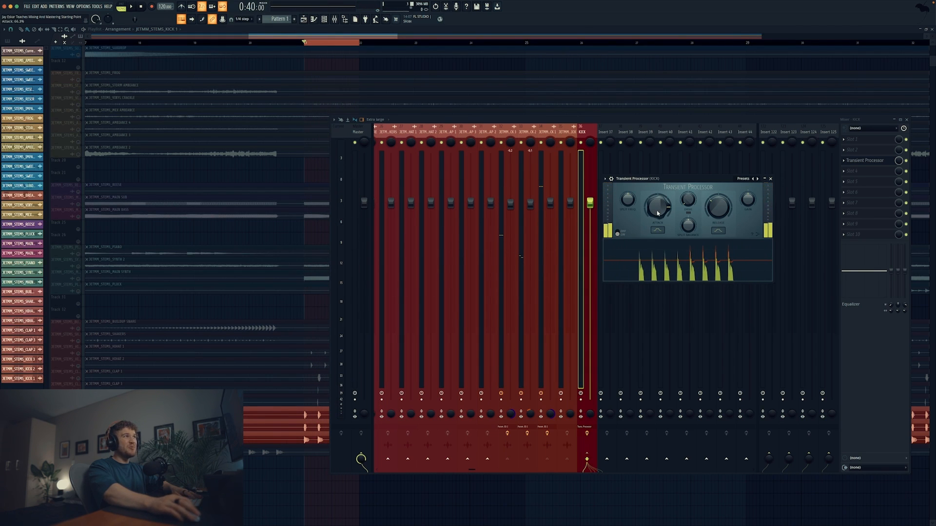
key("space")
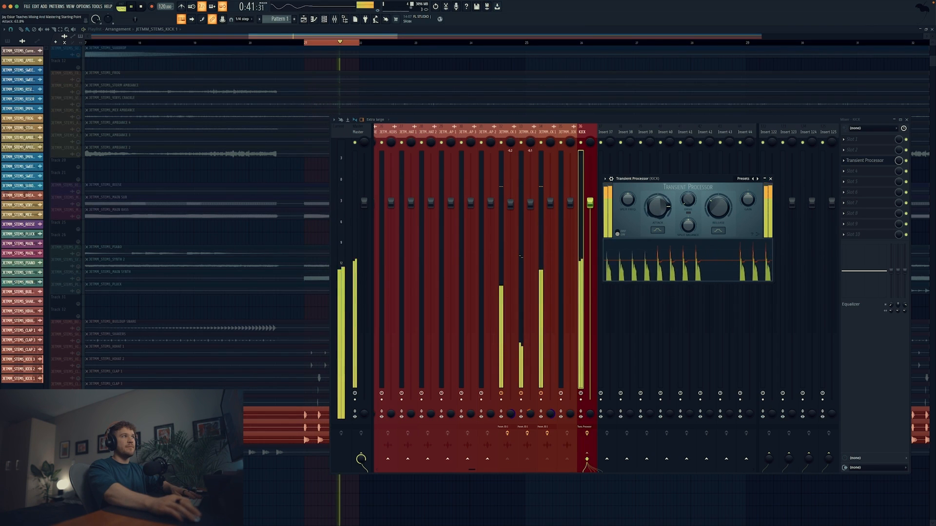
left_click(771, 179)
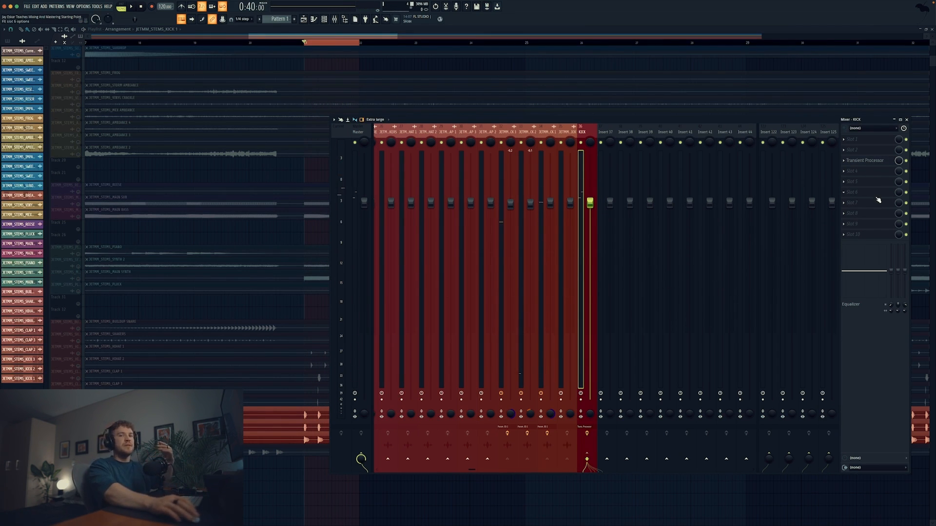
Add Fruity soft clipper to the fifth effect slot of the KICK bus and set its threshold to 0.0 dB.
left_click(867, 184)
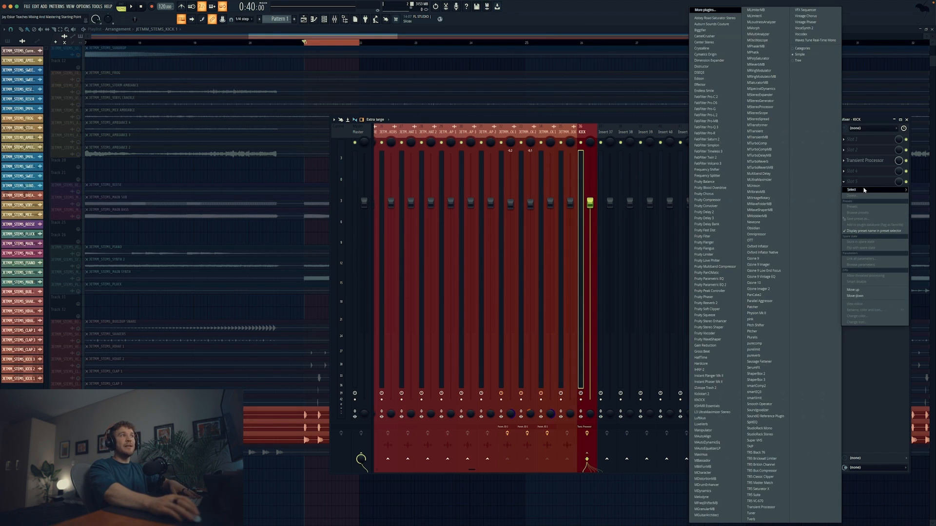
left_click(718, 309)
left_click_drag(85, 94, 728, 122)
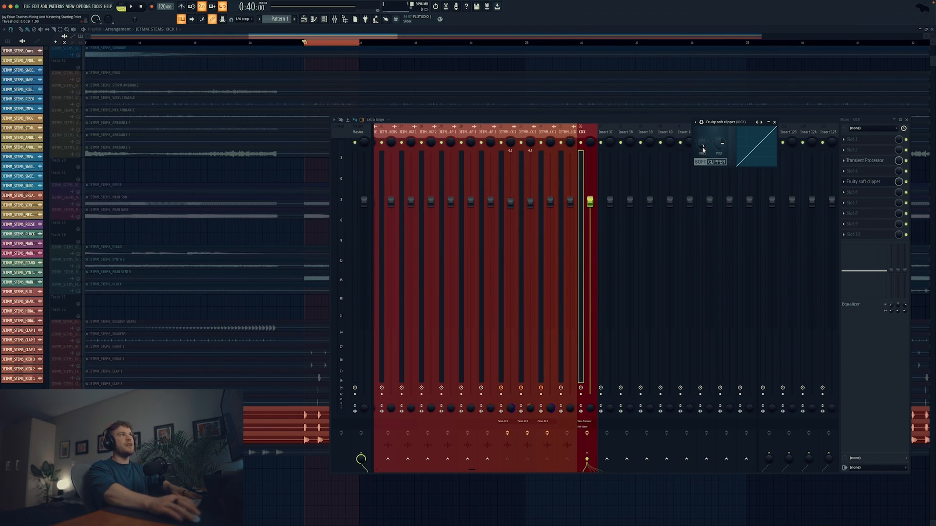
Compare the KICK bus with the soft clipper enabled and bypassed during playback and reopen the clipper.
key("space")
key("space")
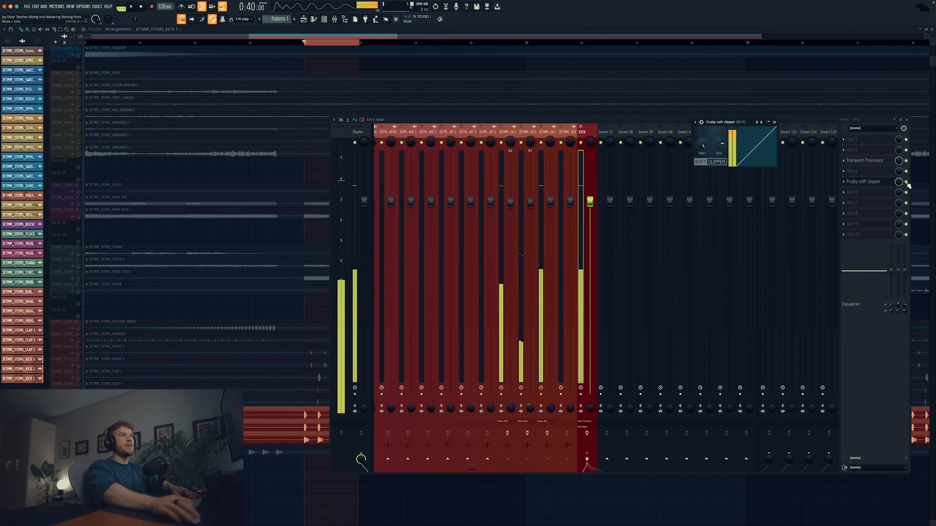
left_click(873, 182)
key("space")
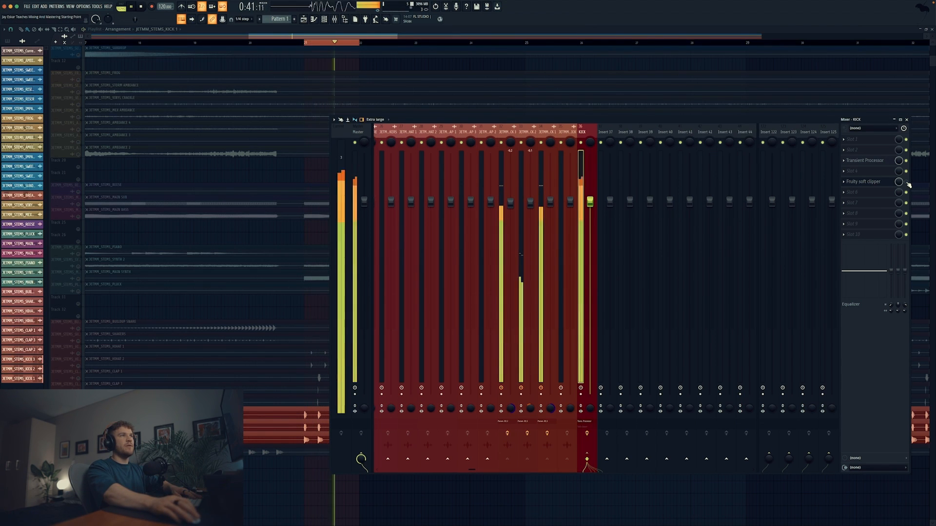
left_click(872, 182)
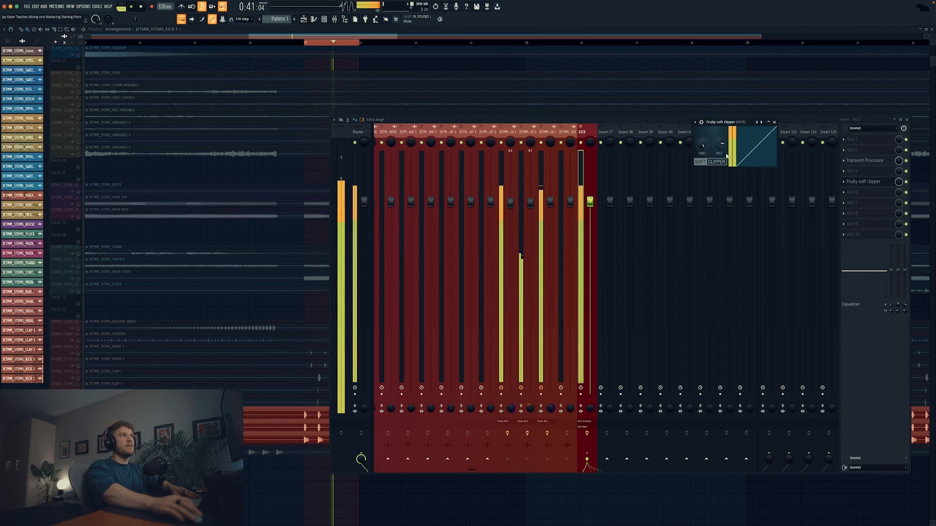
Try lower and higher post gain levels on the KICK bus's soft clipper and reset the post gain to 80%.
key("space")
key("space")
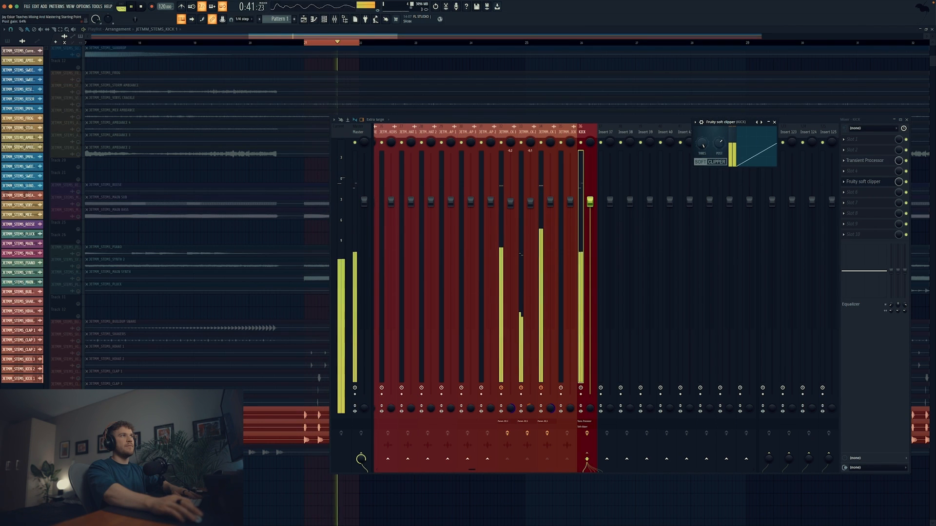
left_click_drag(720, 142, 702, 168)
key("space")
right_click(706, 146)
left_click(715, 153)
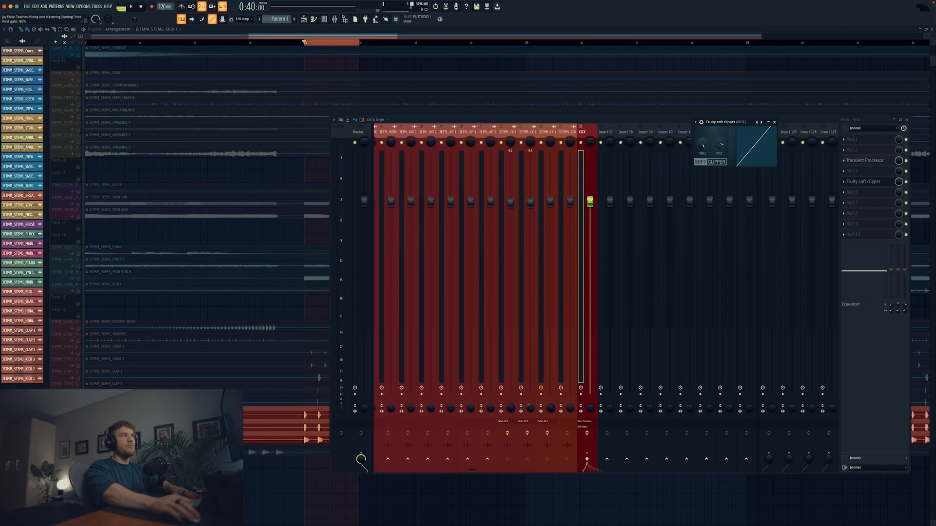
right_click(716, 142)
left_click(728, 150)
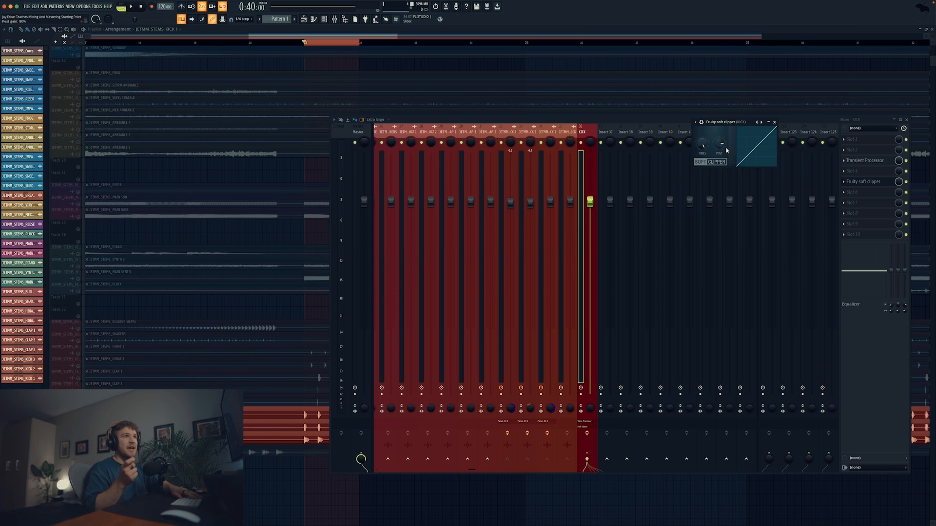
Save the project and set the KICK bus soft clipper's post gain to about 89% during playback.
key("super+s")
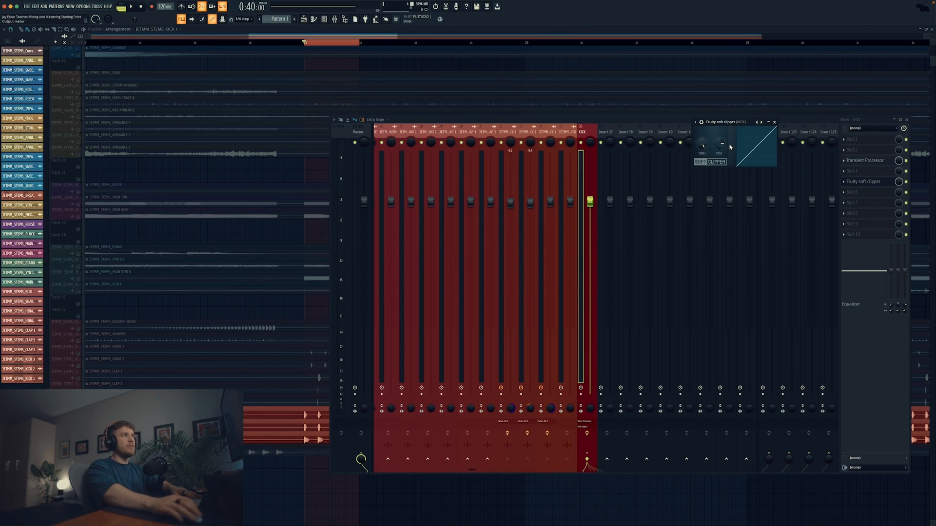
mouse_move(720, 146)
left_mouse_down()
mouse_move(720, 137)
mouse_move(719, 146)
left_mouse_up()
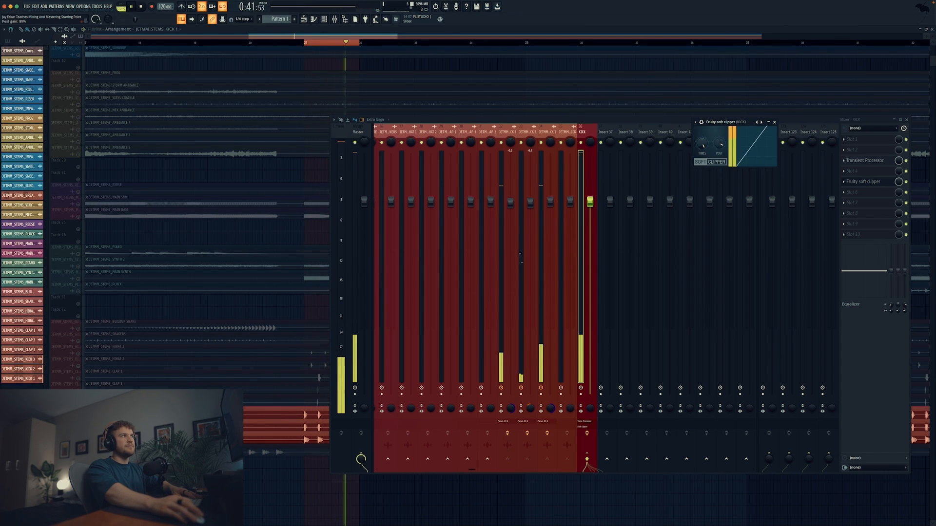
key("space")
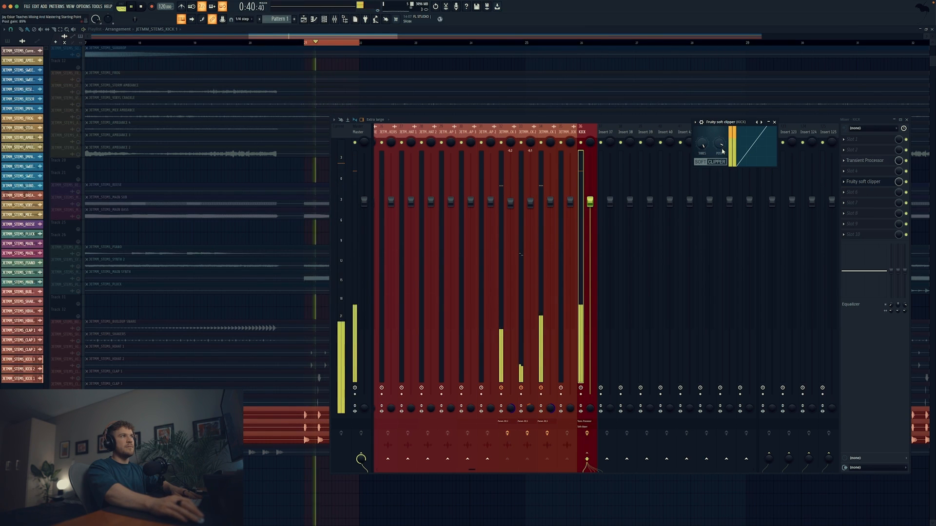
Compare the KICK bus repeatedly with the soft clipper enabled and bypassed during playback, leaving it enabled.
left_click(907, 182)
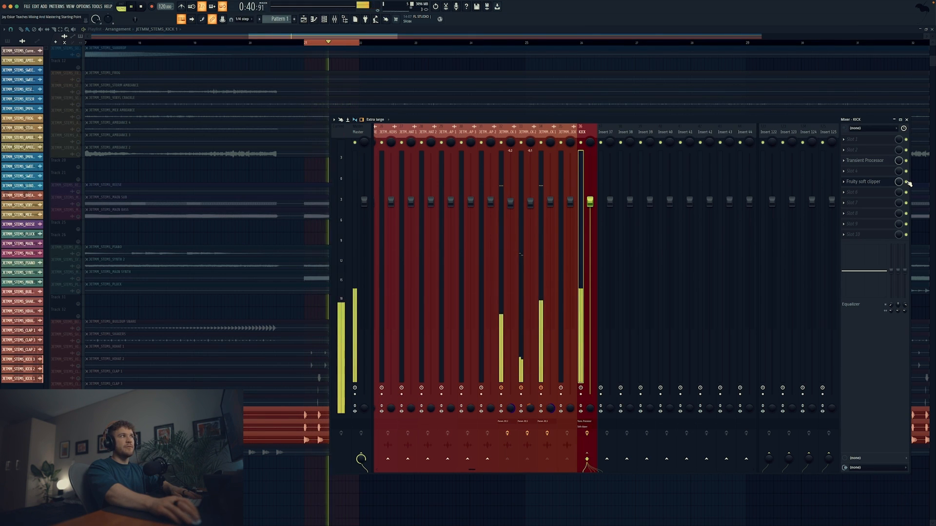
left_click(875, 182)
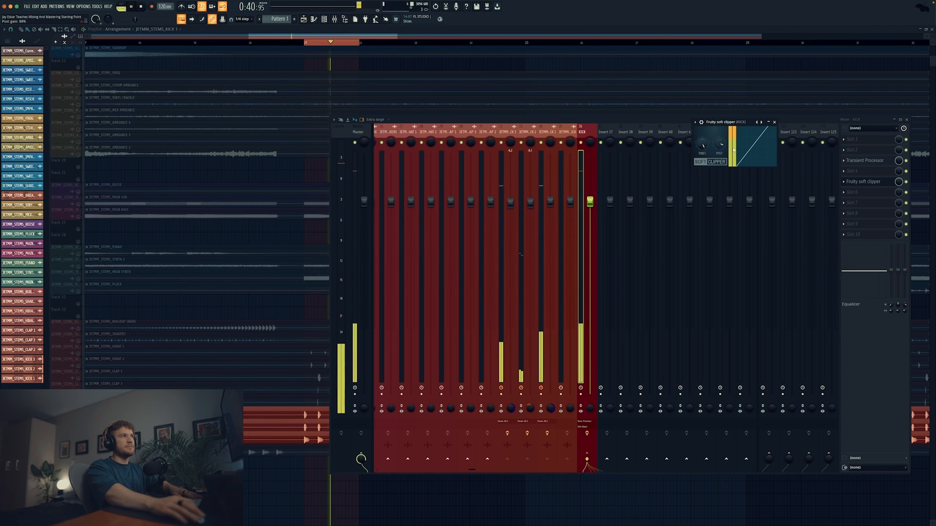
left_click(907, 182)
left_click(907, 182)
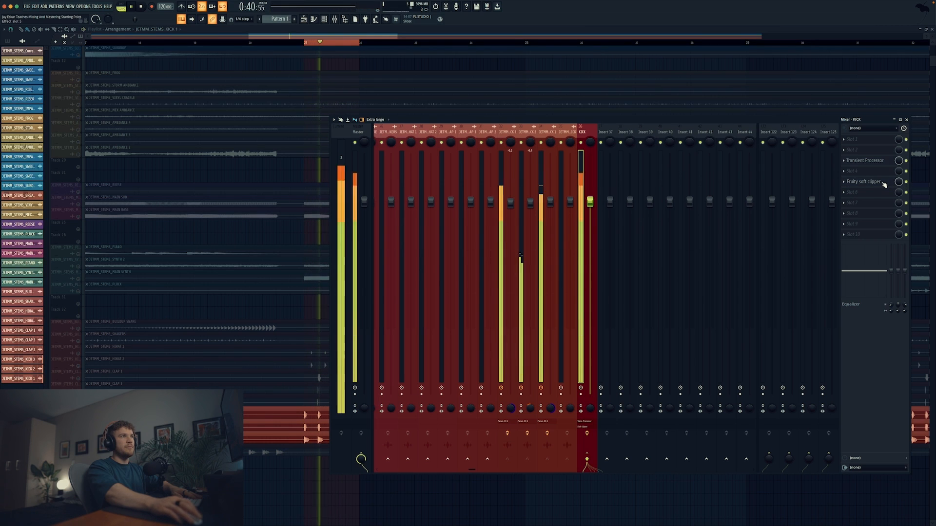
left_click(878, 182)
key("space")
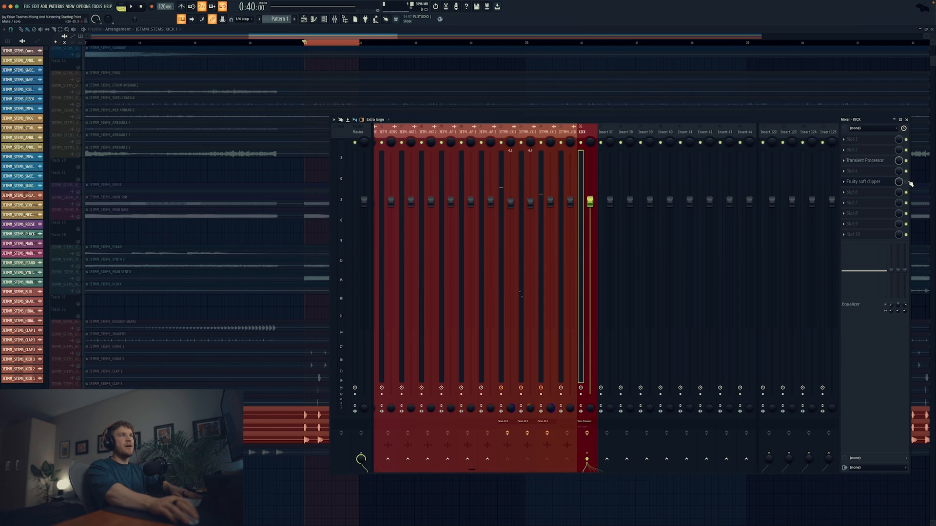
left_click(907, 182)
key("space")
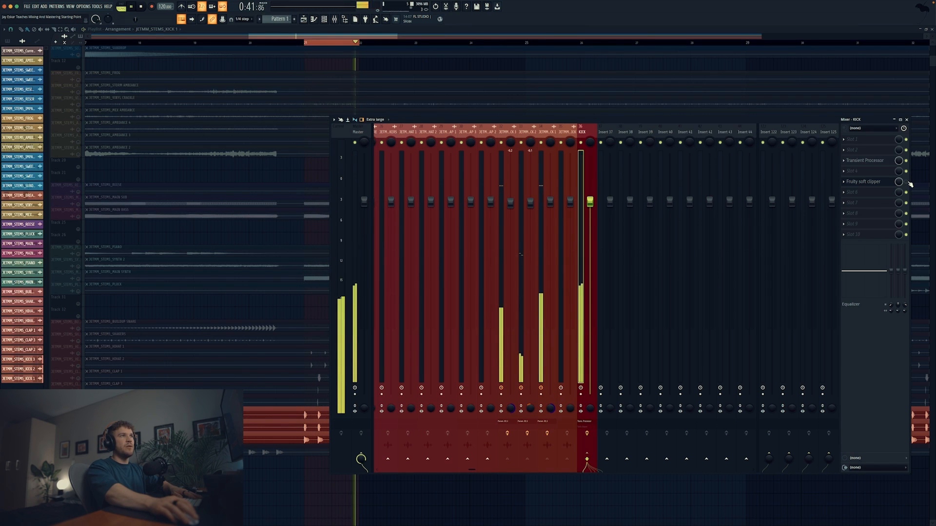
left_click(906, 182)
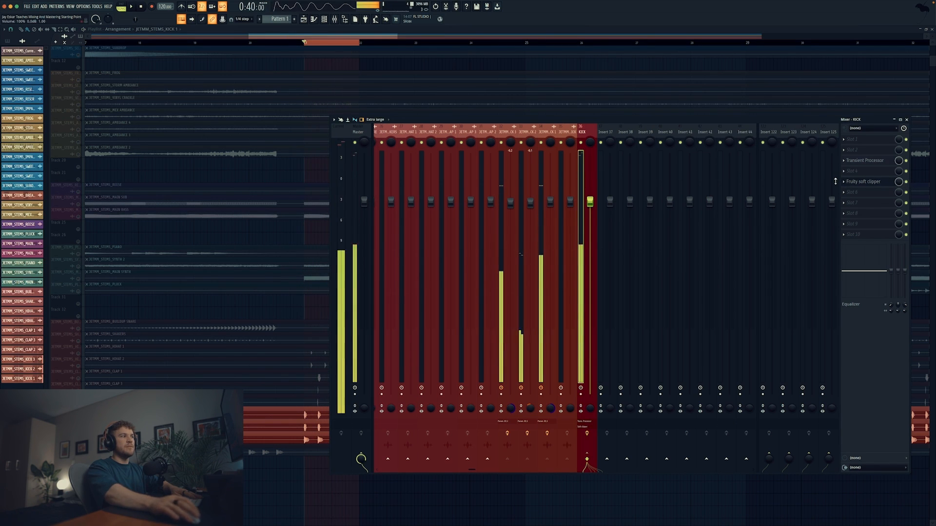
key("space")
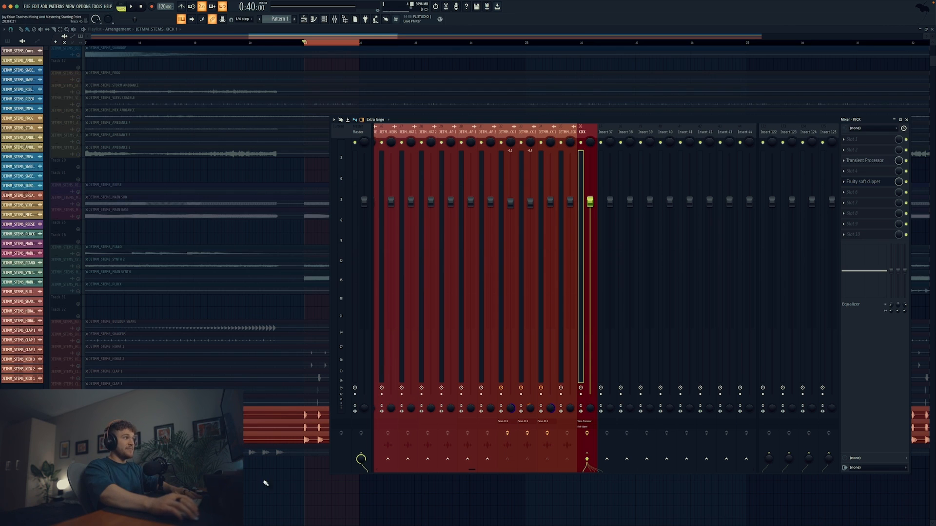
Unmute the three clap tracks in the playlist and play the looped section with the kicks and claps together.
key("F9")
scroll(318, 476, "down", 3)
left_click_drag(84, 371, 107, 340)
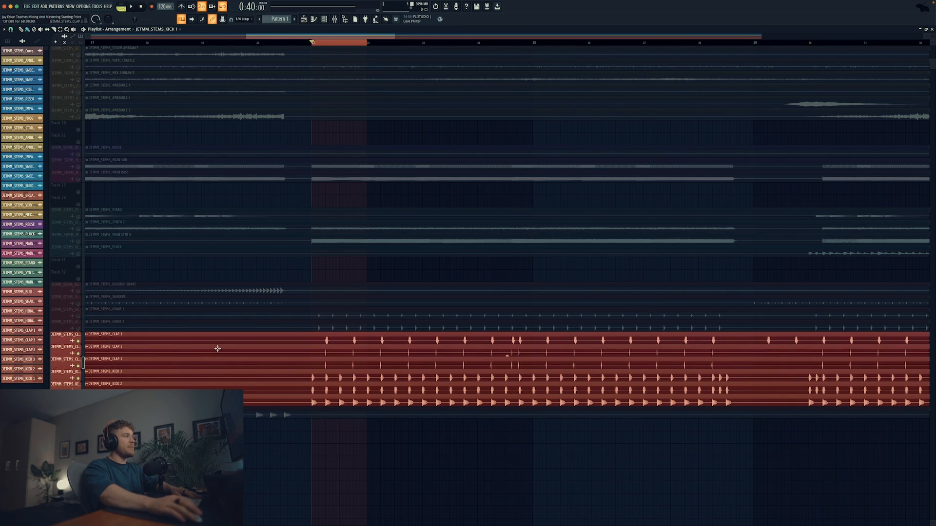
scroll(254, 358, "left", 1)
key("space")
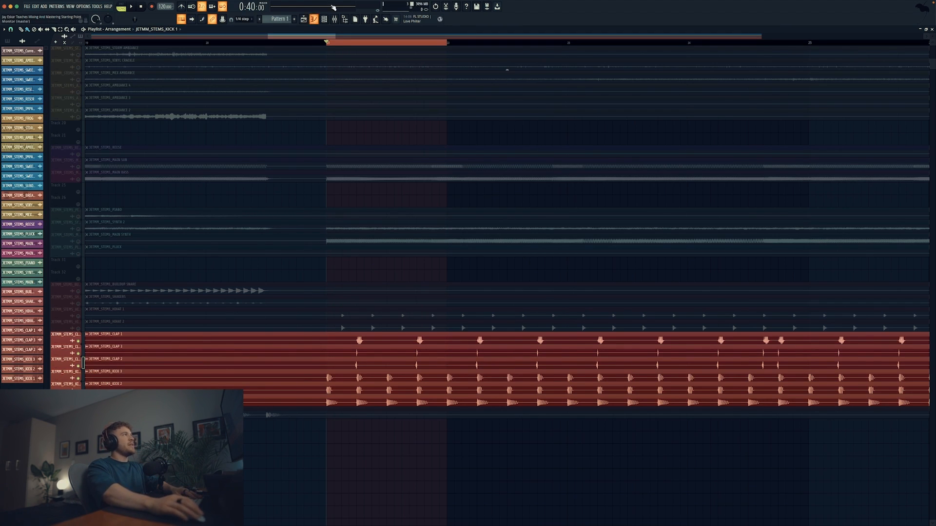
left_click(339, 20)
key("space")
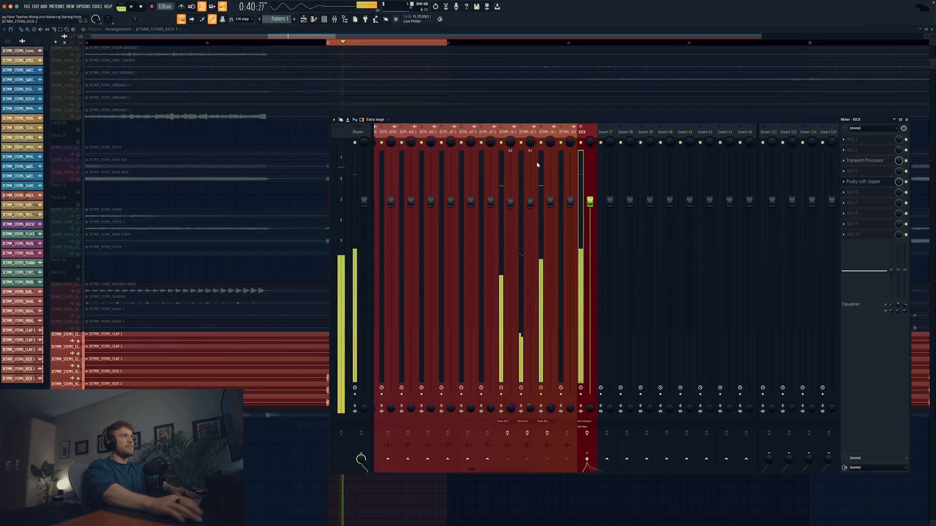
key("space")
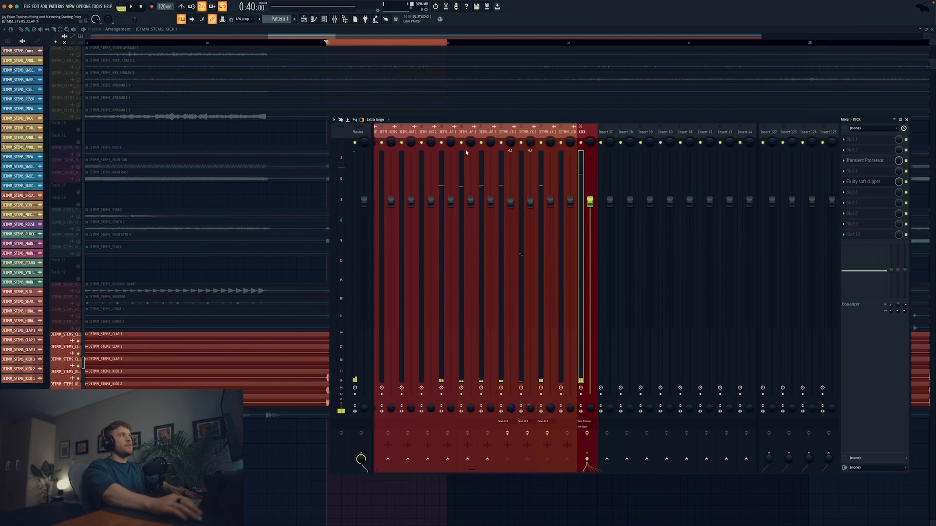
Isolate CLAP 1 in the mixer by muting CLAP 2, CLAP 3 and the kick layers, and listen to it.
left_click(499, 133)
left_click(482, 133)
left_click(468, 132)
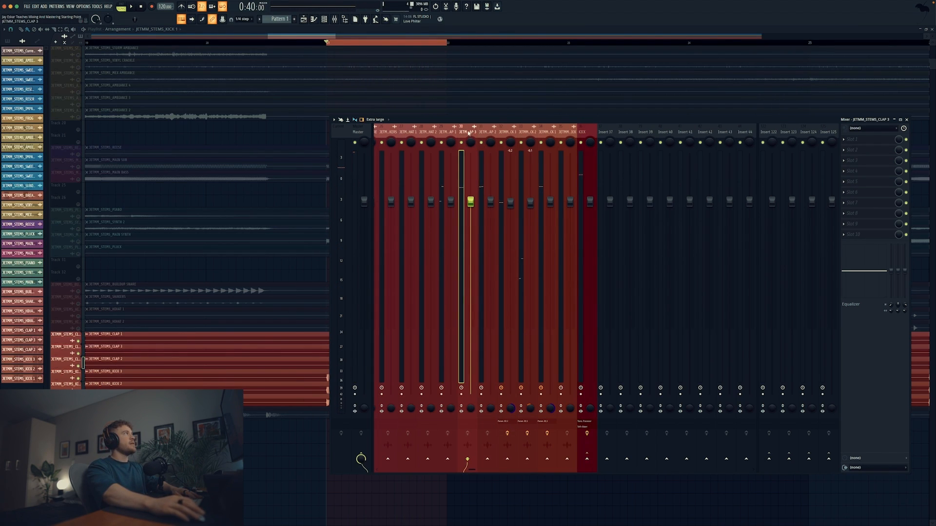
left_click(451, 132)
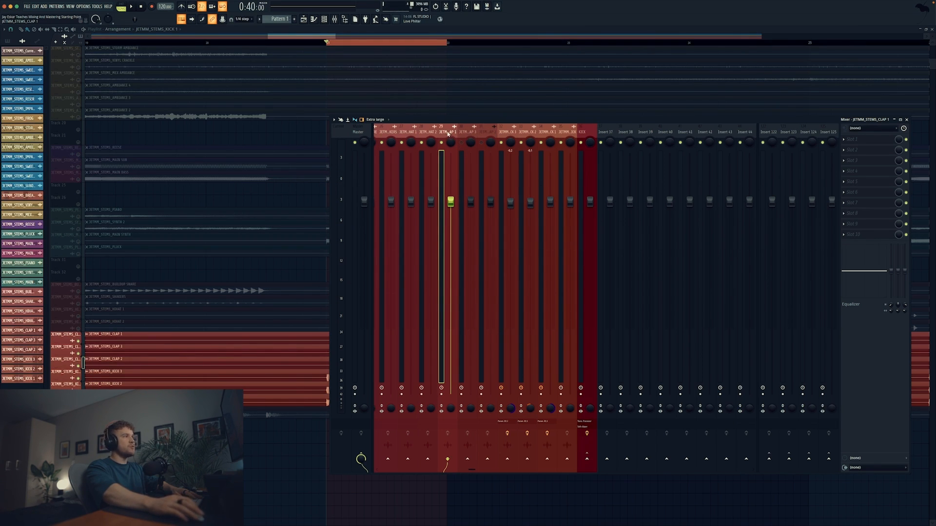
key("space")
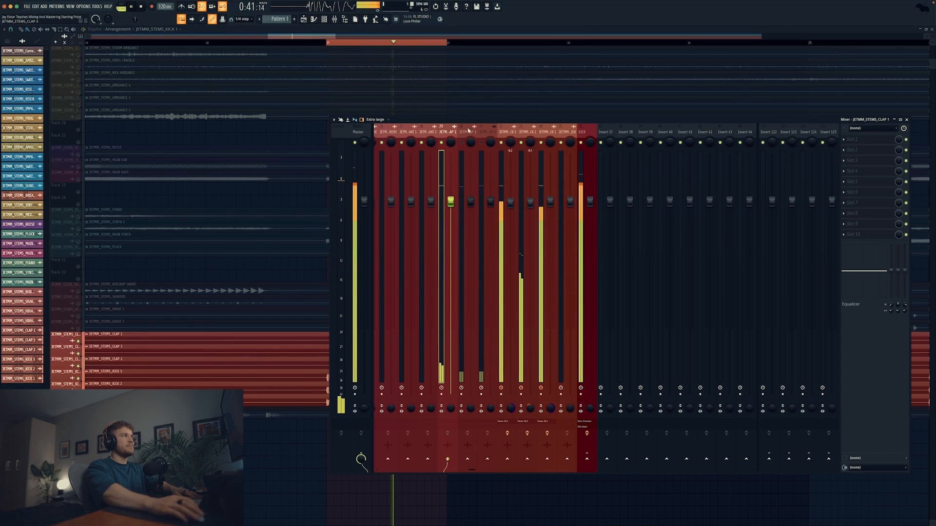
key("space")
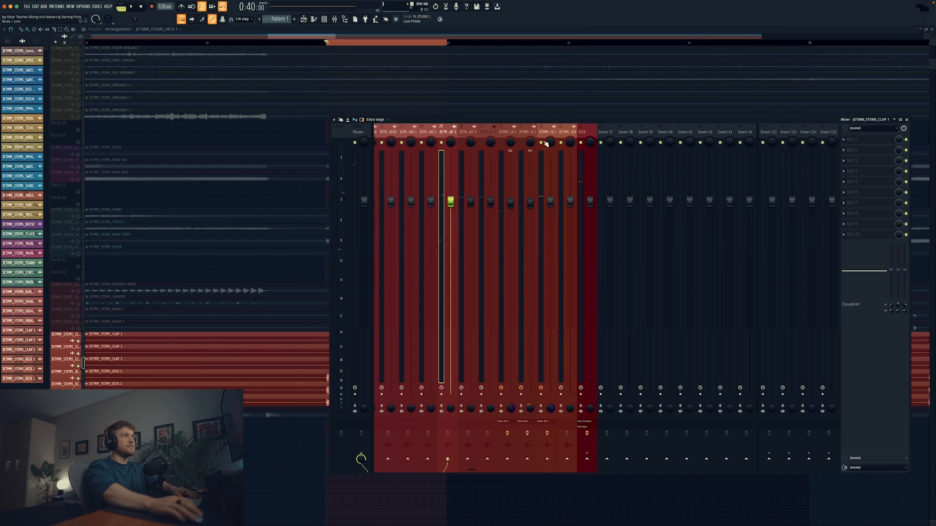
key("space")
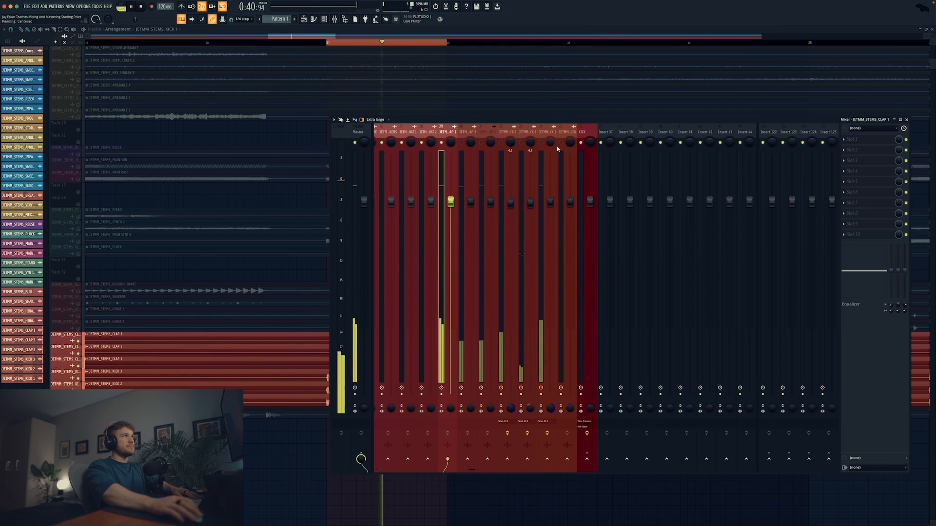
key("space")
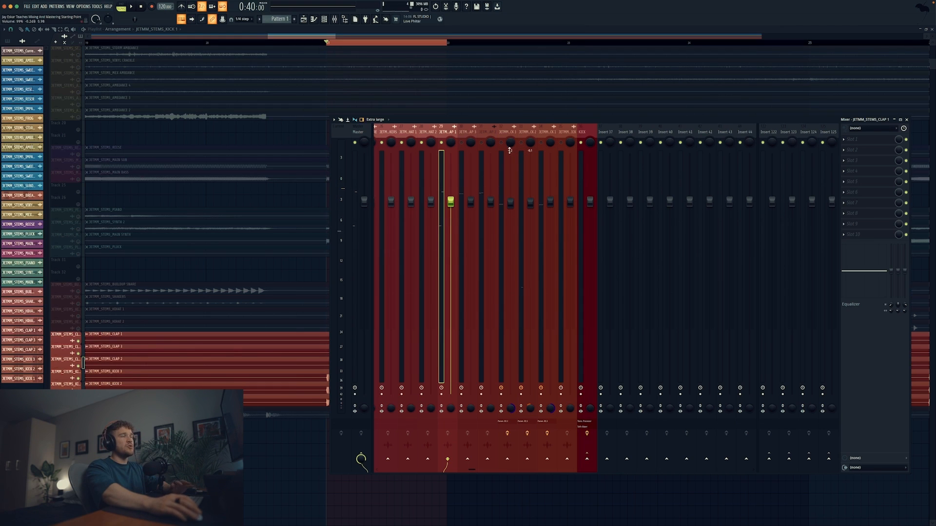
Add Fruity parametric EQ 2 to CLAP 1's second effect slot with band 1 as a low cut, placing its window over the mixer.
left_click(852, 155)
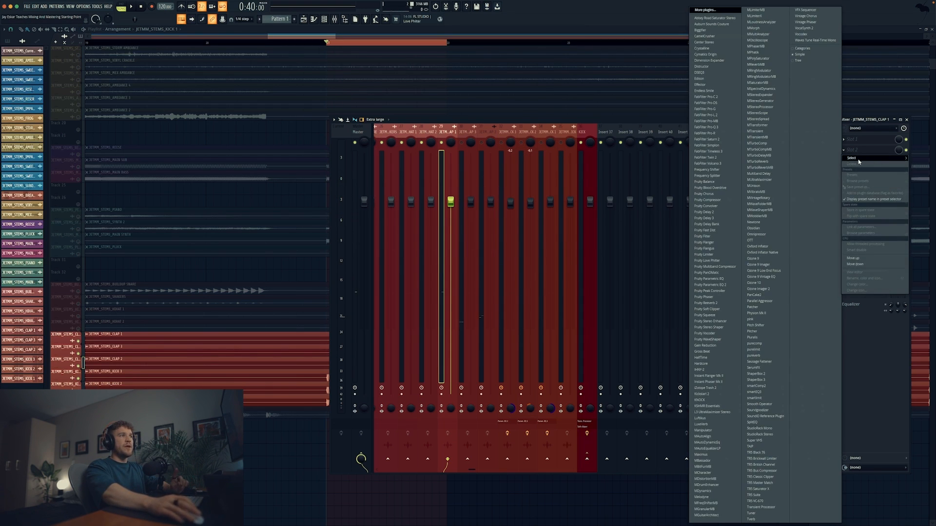
left_click(720, 285)
left_click_drag(87, 165, 90, 176)
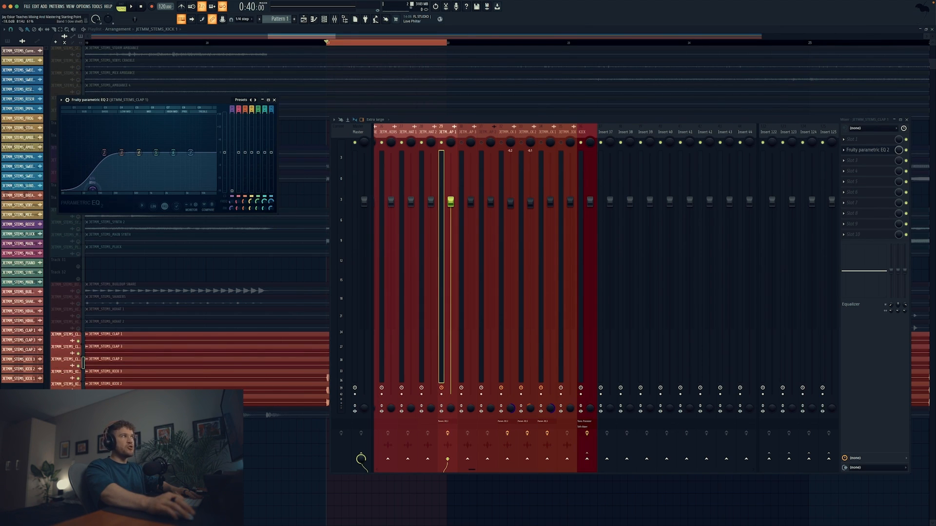
left_click_drag(185, 103, 731, 169)
Set CLAP 1's low cut to Steep 8 and raise its cutoff to about 233 Hz while listening.
key("space")
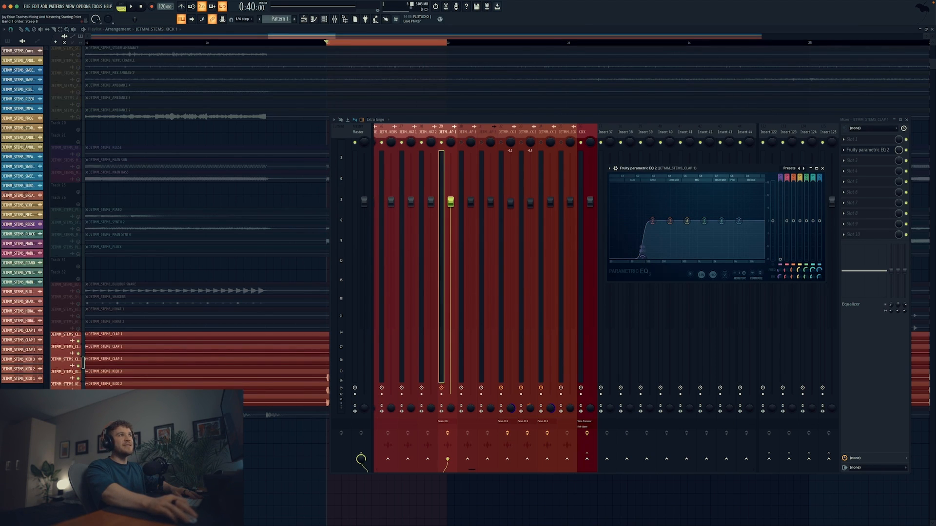
key("space")
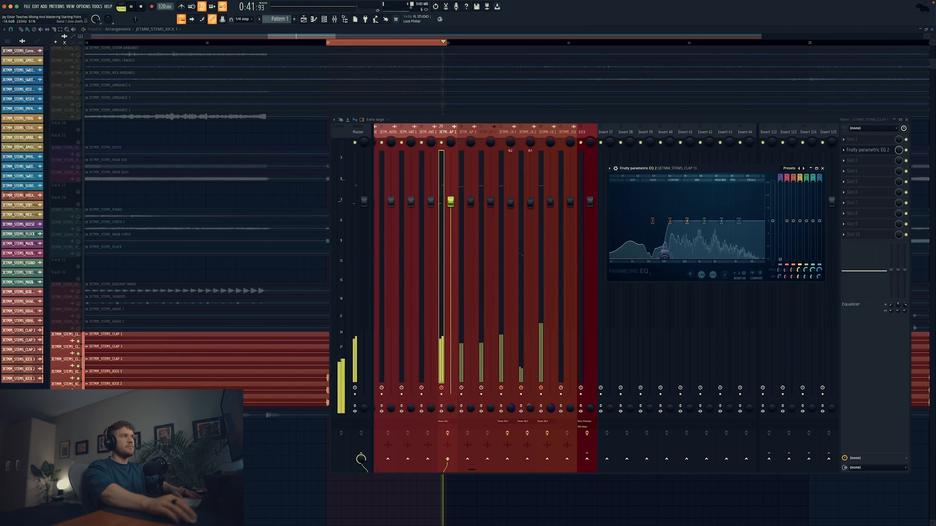
key("space")
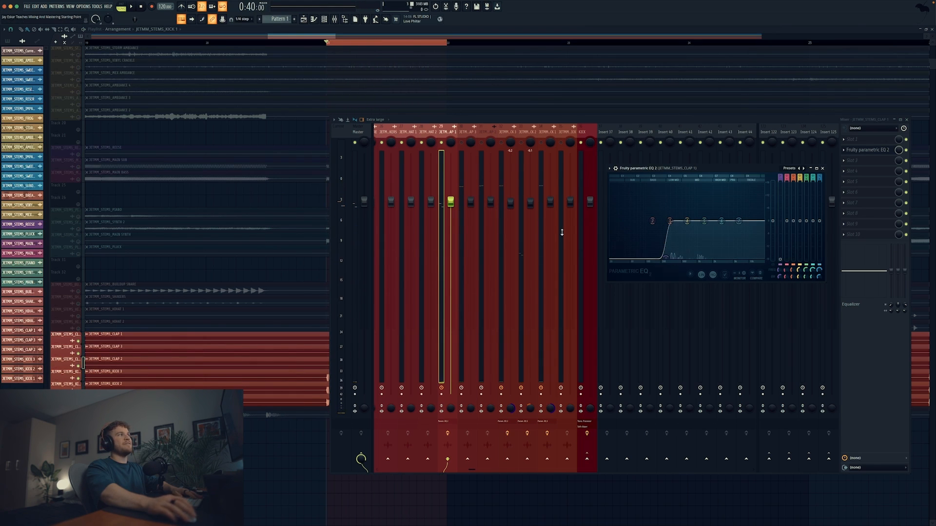
Close CLAP 1's equalizer, unmute the kick layers and play them together with CLAP 1.
left_click(462, 144)
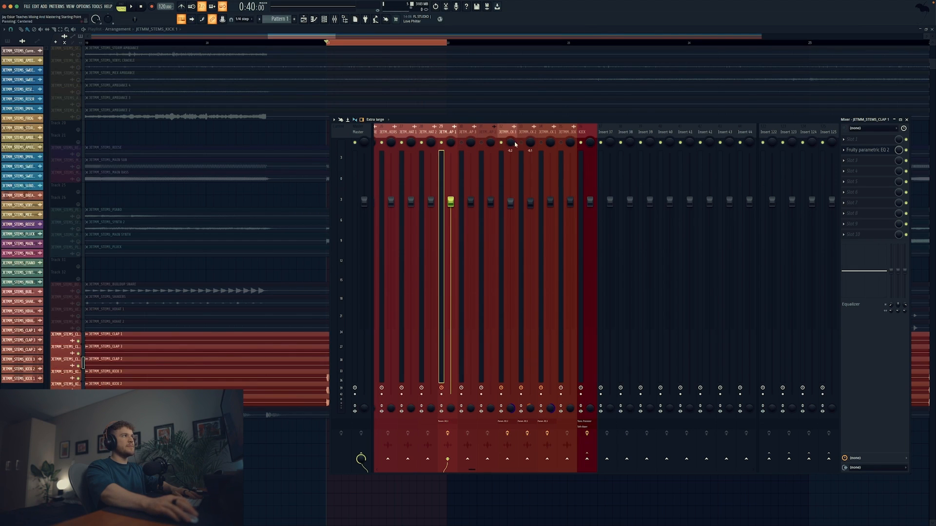
key("space")
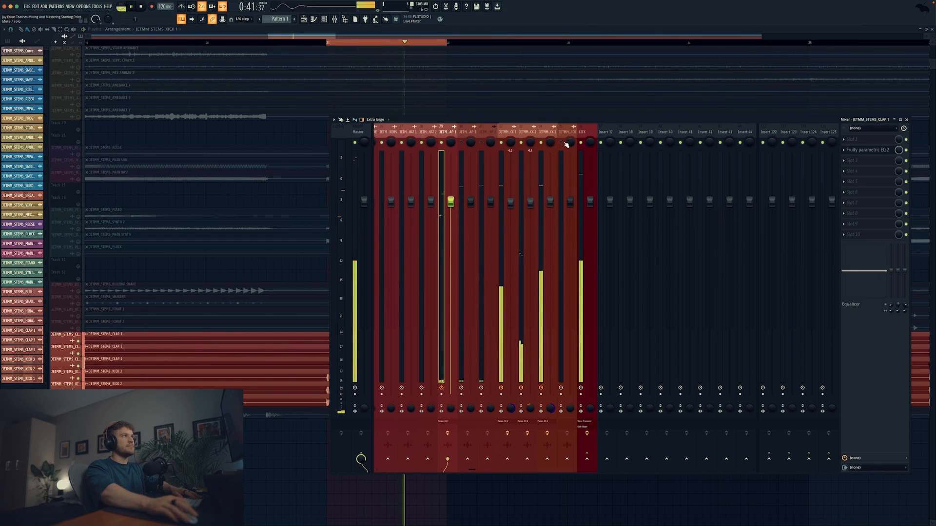
left_click(562, 143)
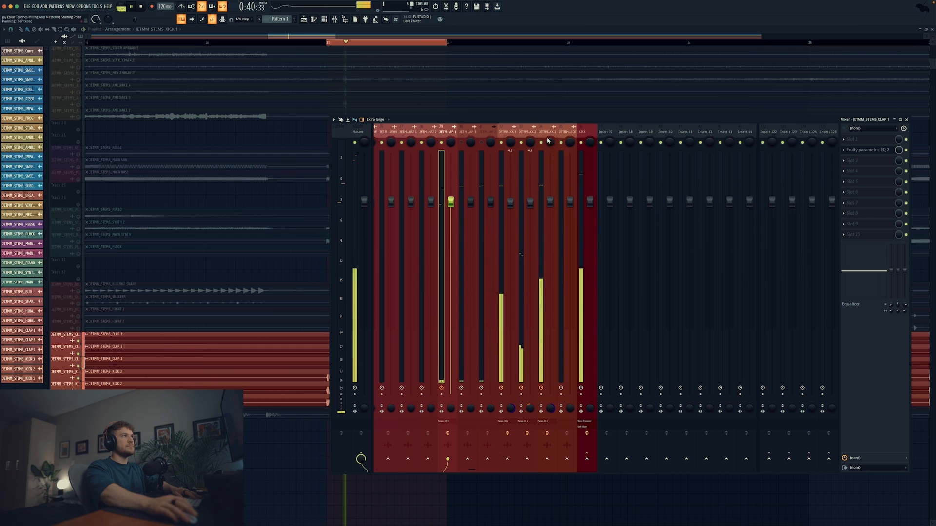
Compare KICK 3 with its effects enabled and bypassed during playback.
left_click(504, 133)
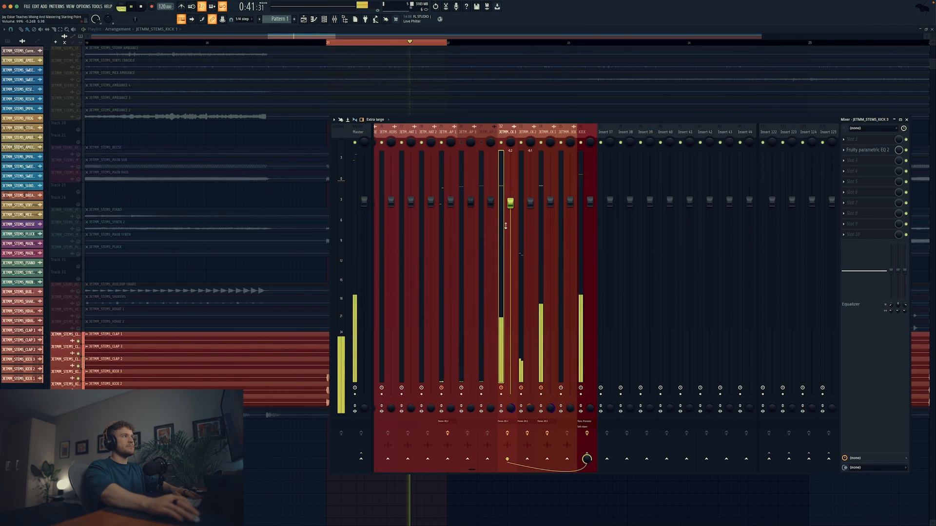
left_click(507, 433)
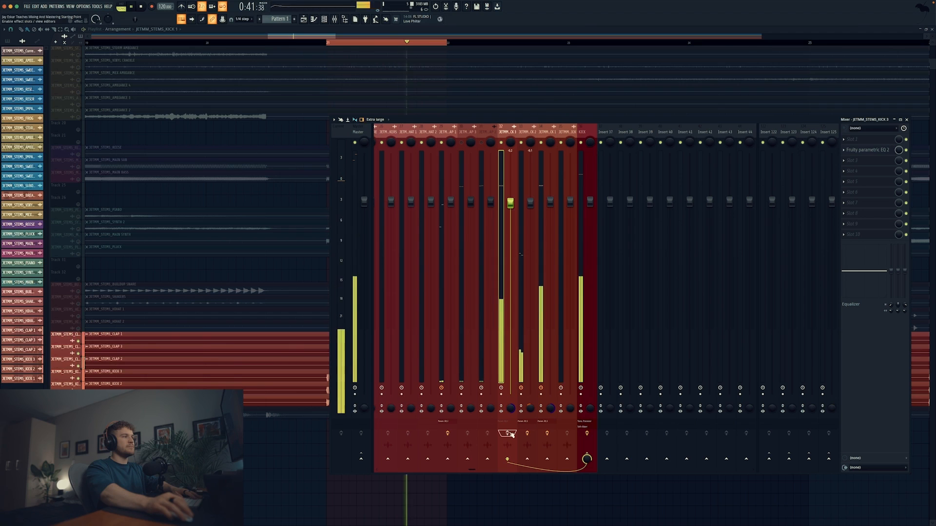
left_click(510, 434)
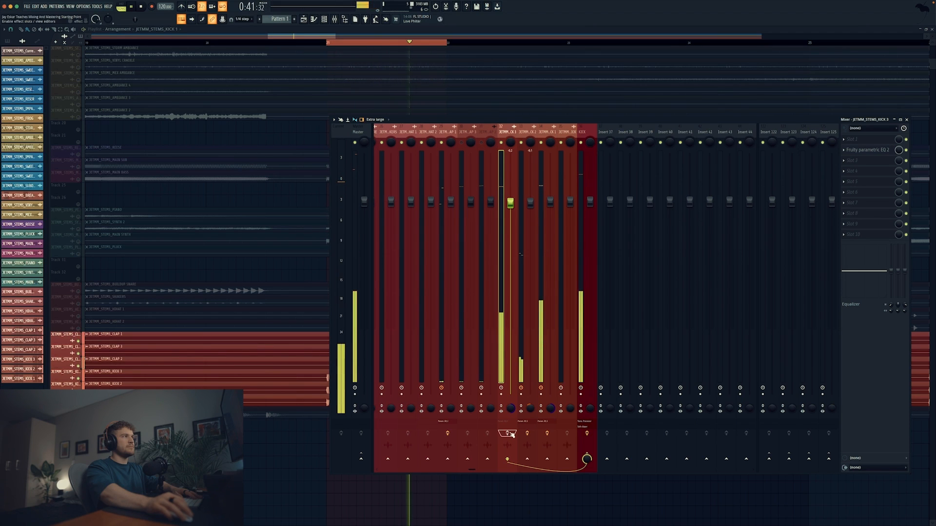
Reduce the high-shelf cut in KICK 3's Fruity parametric EQ 2, check it during playback and close the equalizer.
left_click(446, 133)
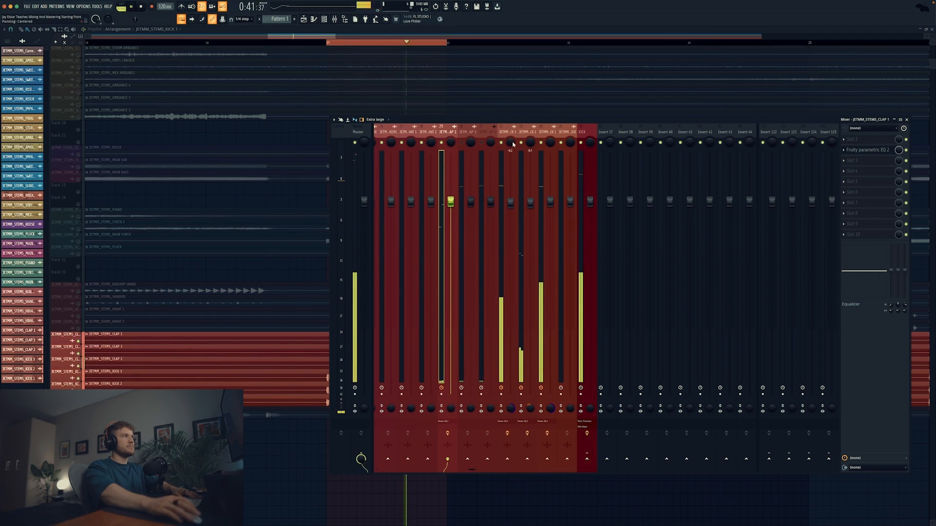
left_click(507, 134)
key("space")
left_click(885, 151)
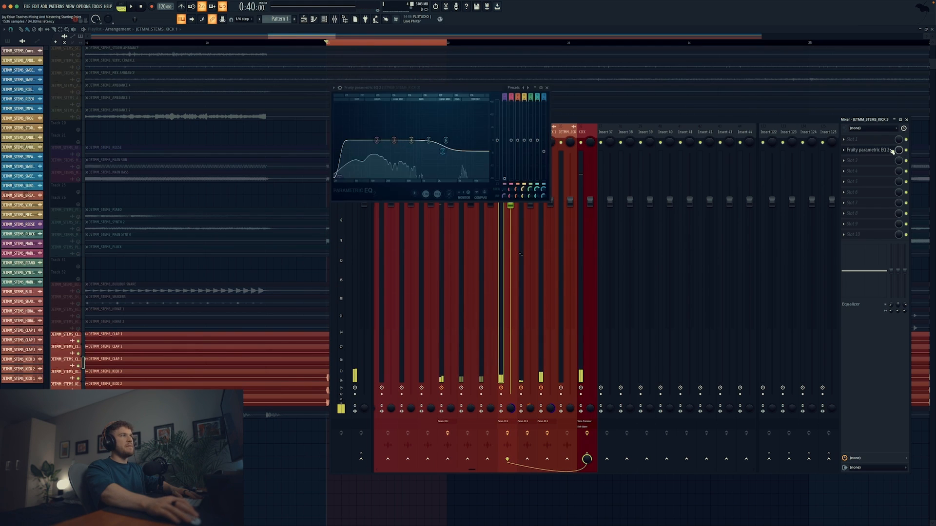
key("space")
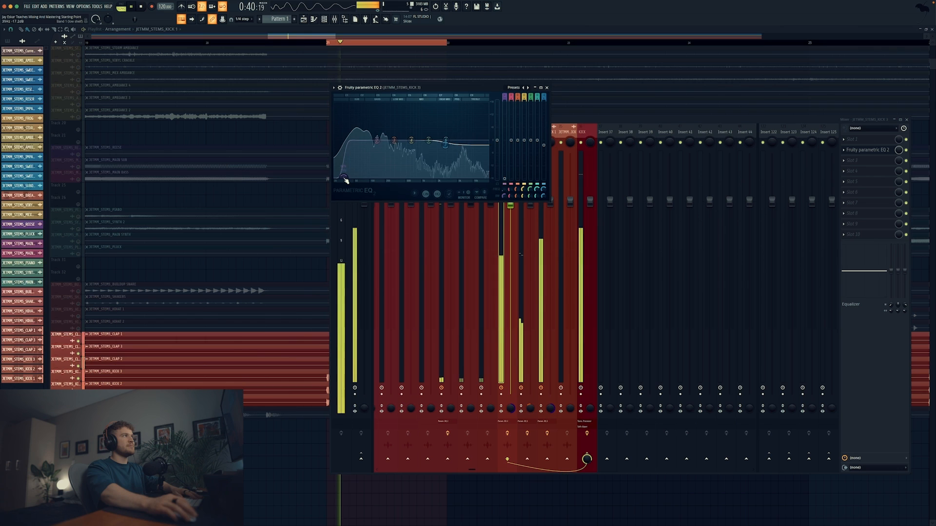
left_click(547, 88)
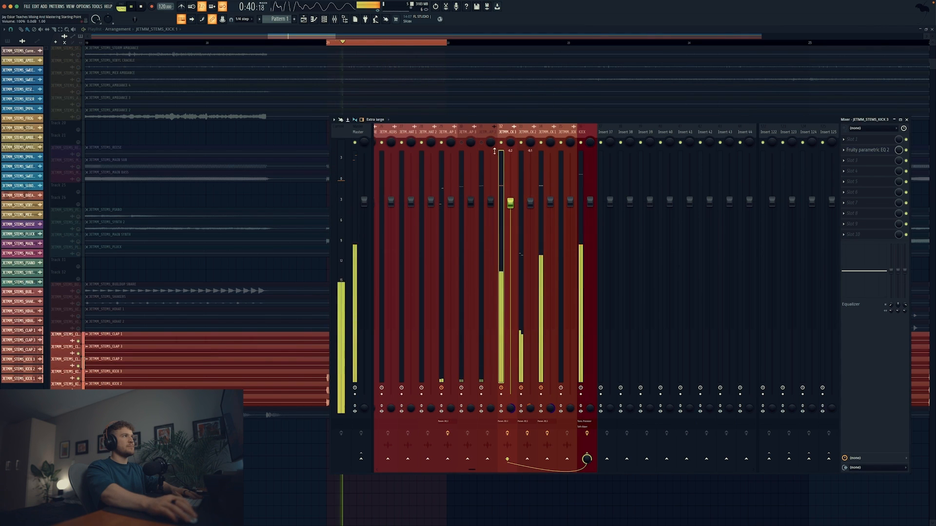
Stop playback, reopen CLAP 1's Fruity parametric EQ 2 and watch its spectrum while the kicks and clap play.
key("space")
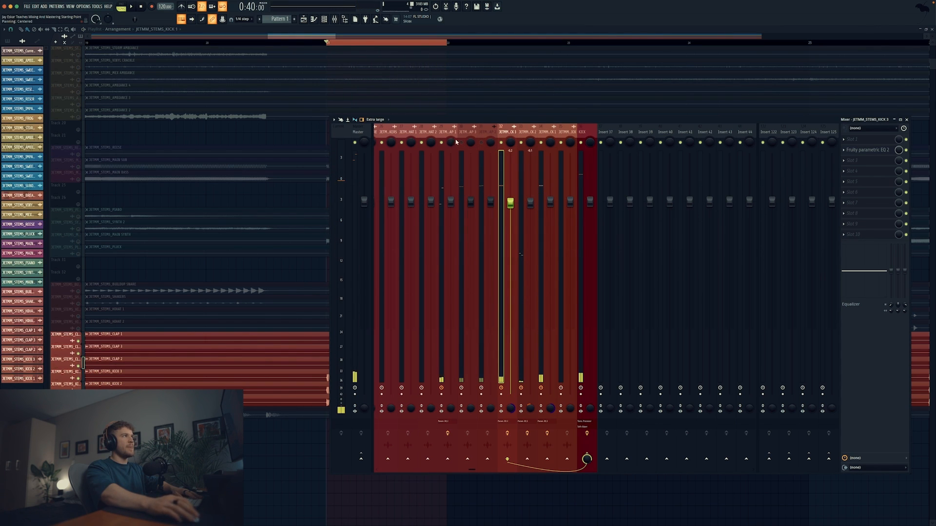
left_click(447, 133)
left_click(872, 151)
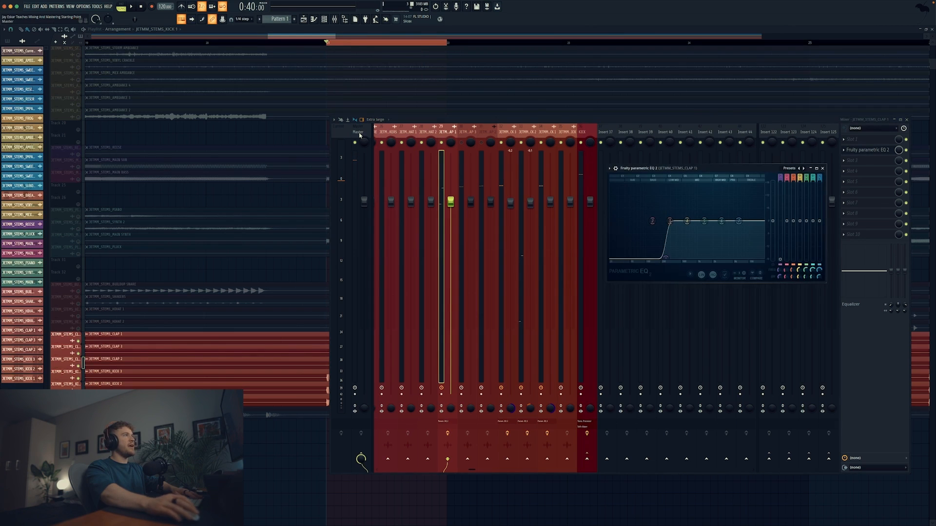
key("space")
key("space")
key("space")
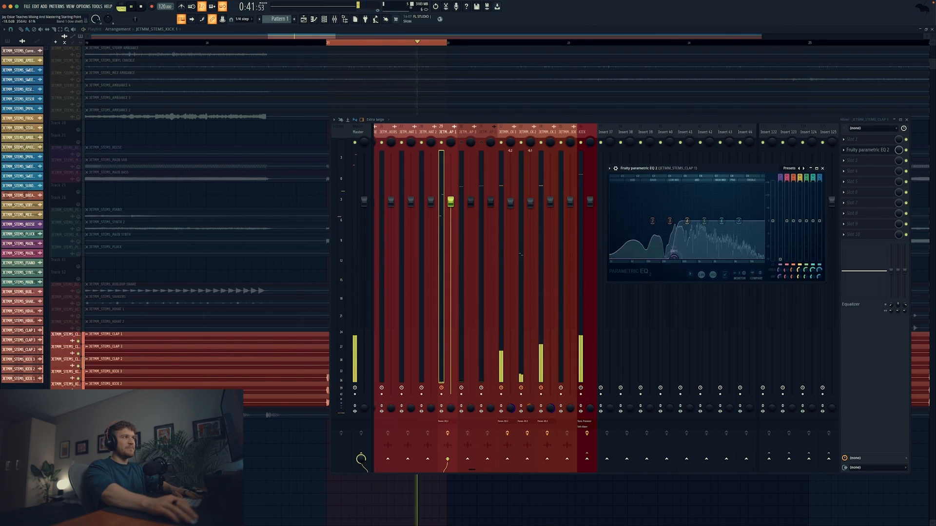
key("space")
Sweep CLAP 1's low cut down to the lowest frequencies for comparison during playback, and return it to about 276 Hz.
left_click_drag(667, 257, 617, 257)
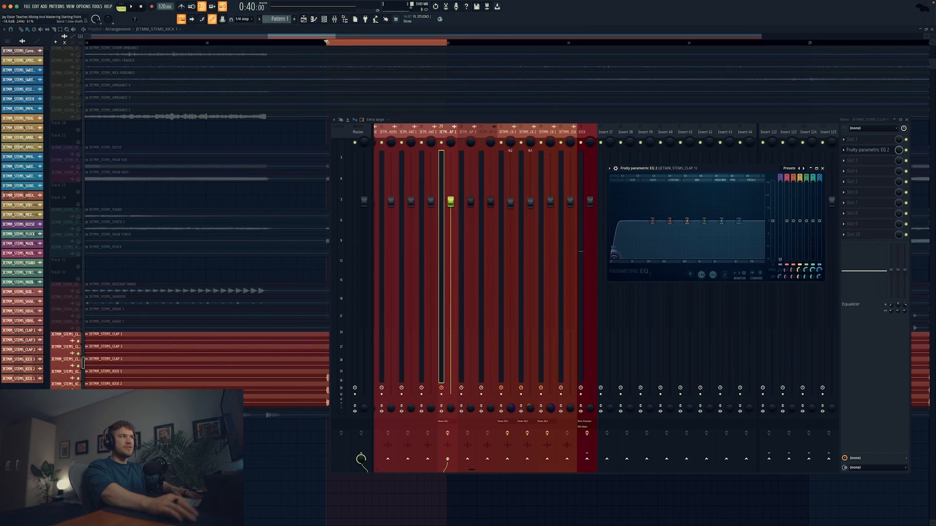
left_click_drag(666, 257, 617, 256)
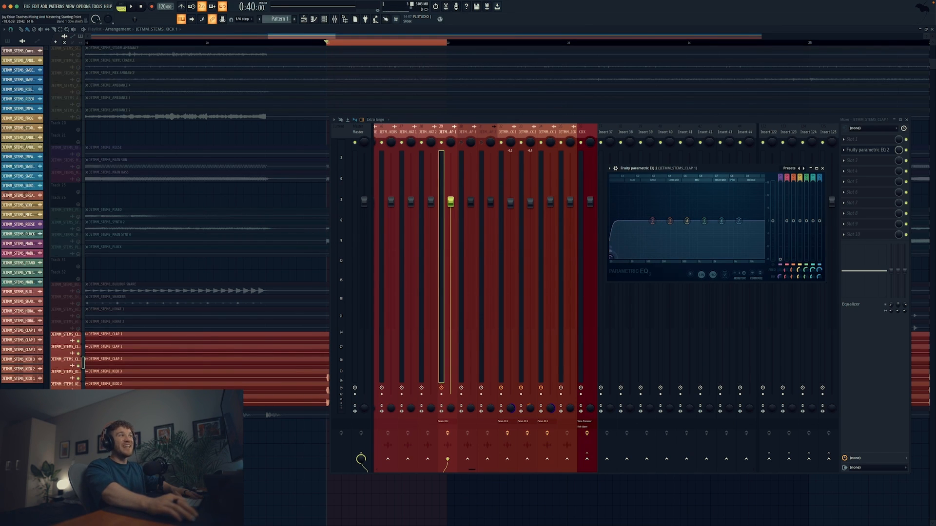
key("space")
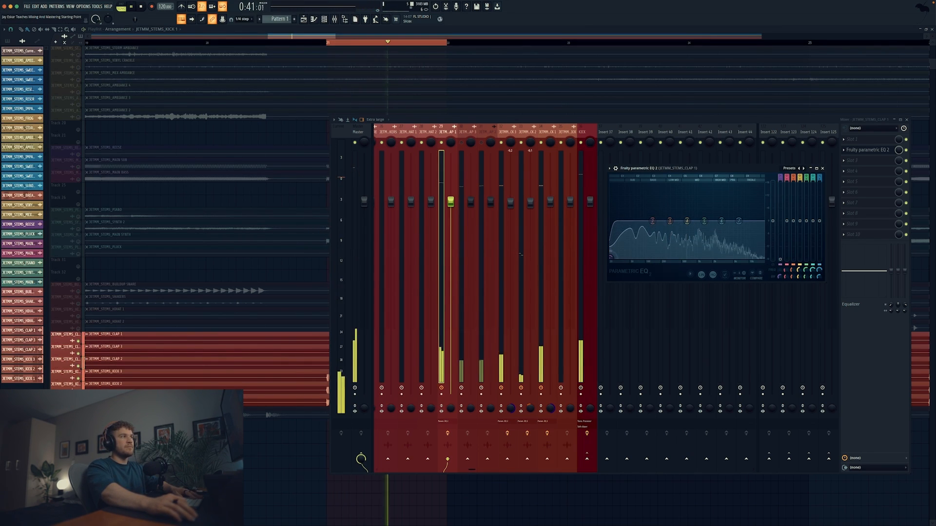
left_click_drag(621, 256, 669, 256)
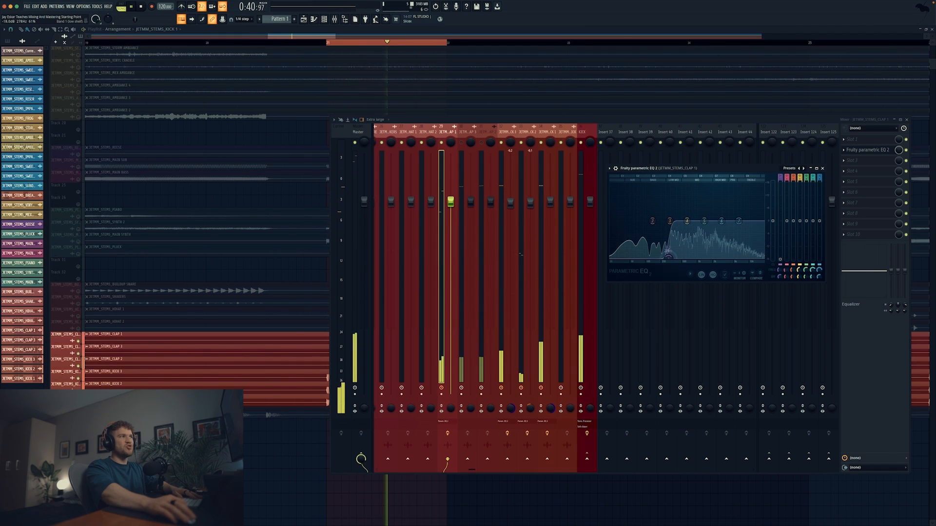
Try a high-shelf boost of about 17 dB on CLAP 1 during playback, and undo it.
key("space")
left_click_drag(739, 221, 721, 184)
key("space")
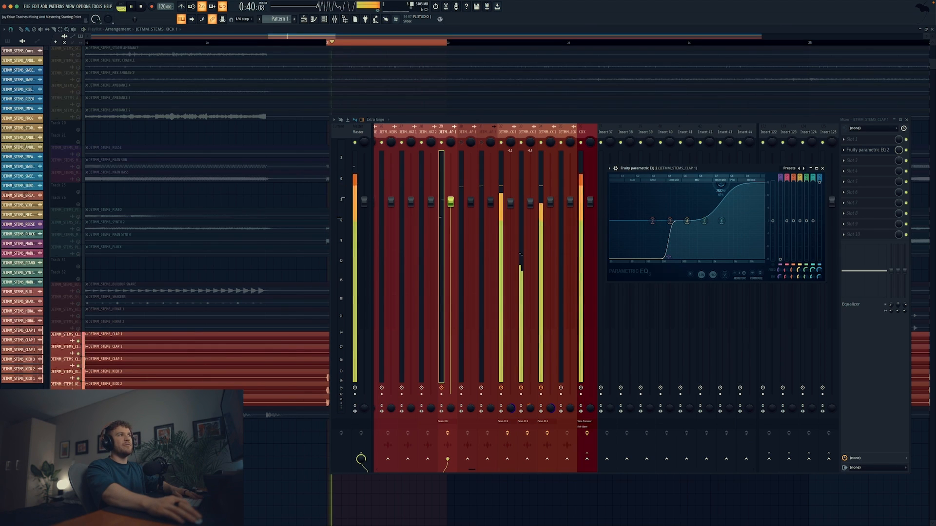
key("space")
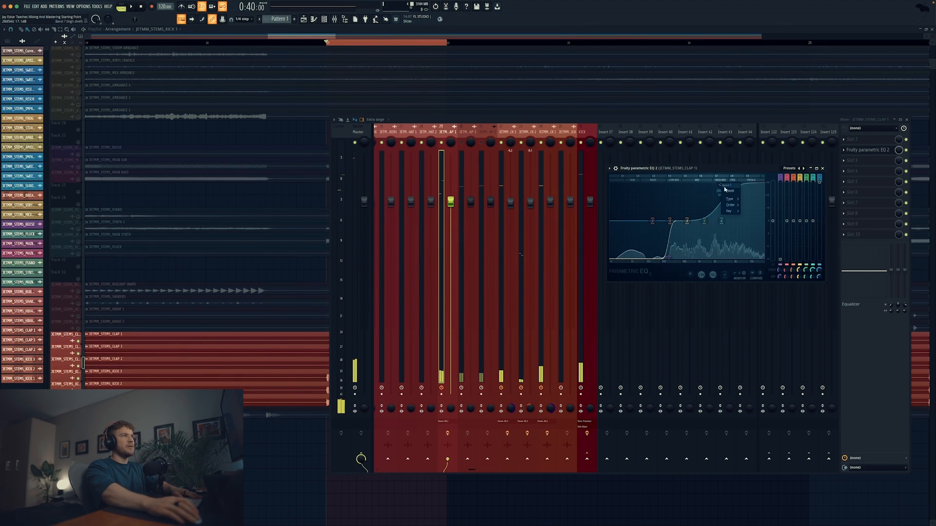
key("ctrl+z")
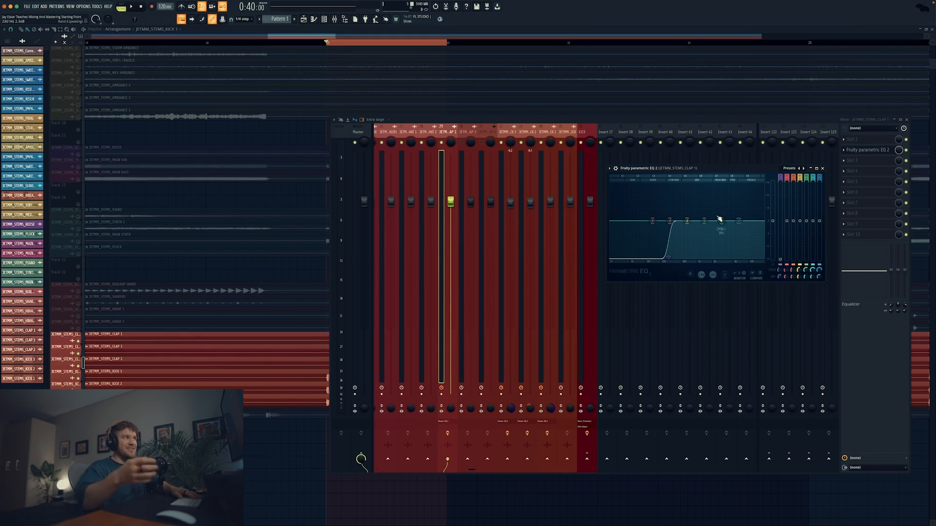
key("space")
key("space")
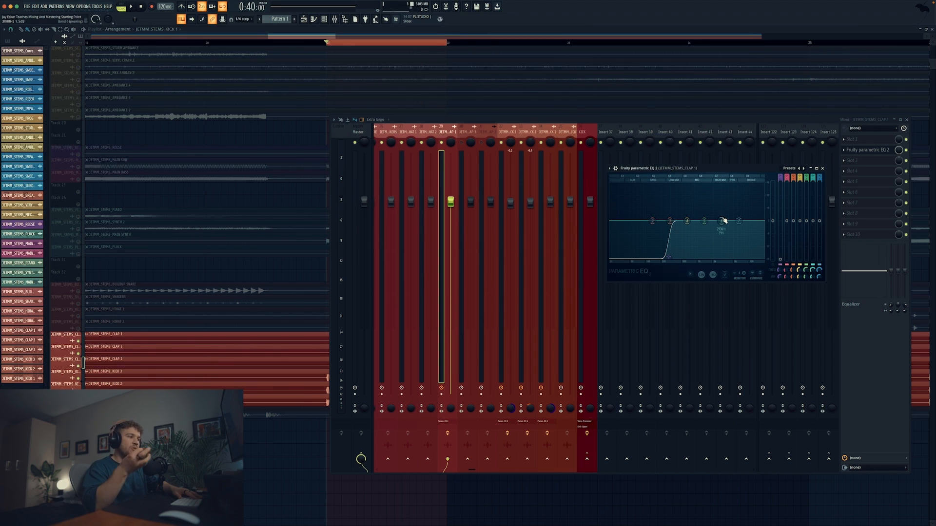
Select CLAP 3 and audition it with the kicks and with CLAP 2, silencing CLAP 1 and the kick layers.
left_click(465, 141)
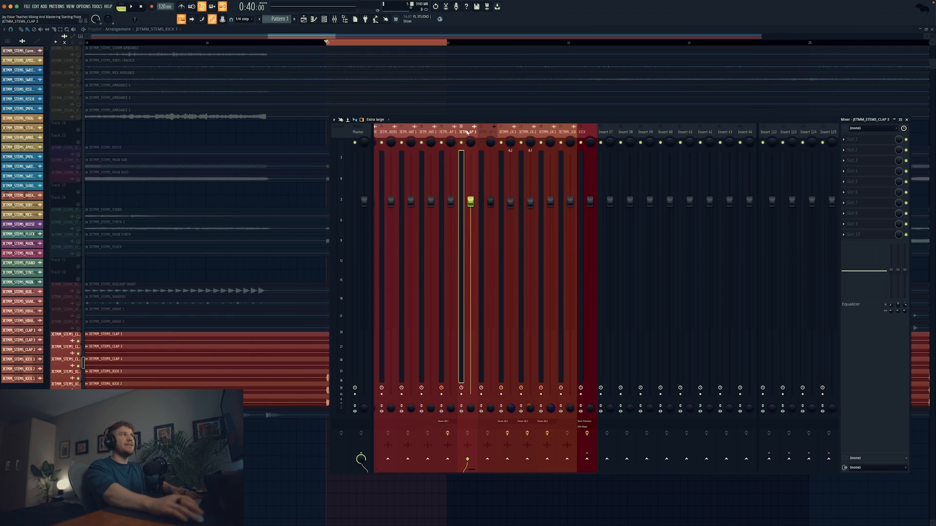
key("space")
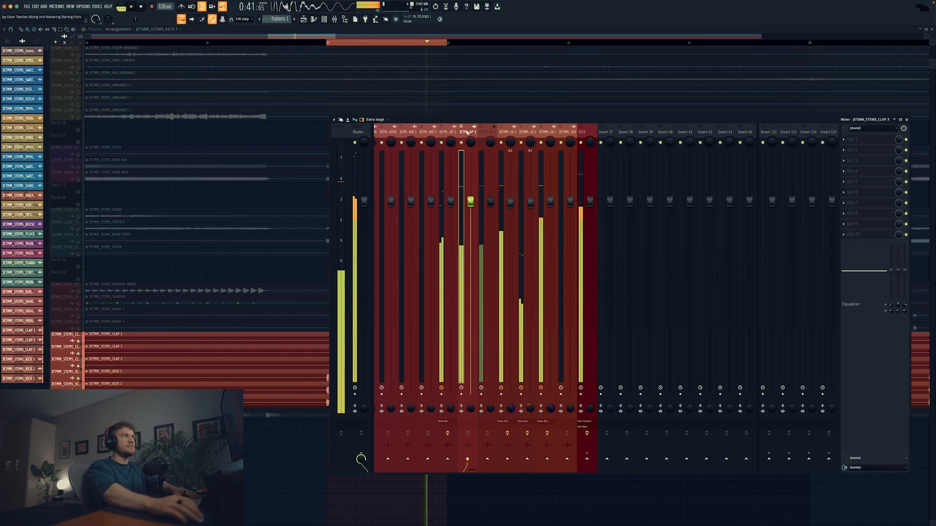
key("space")
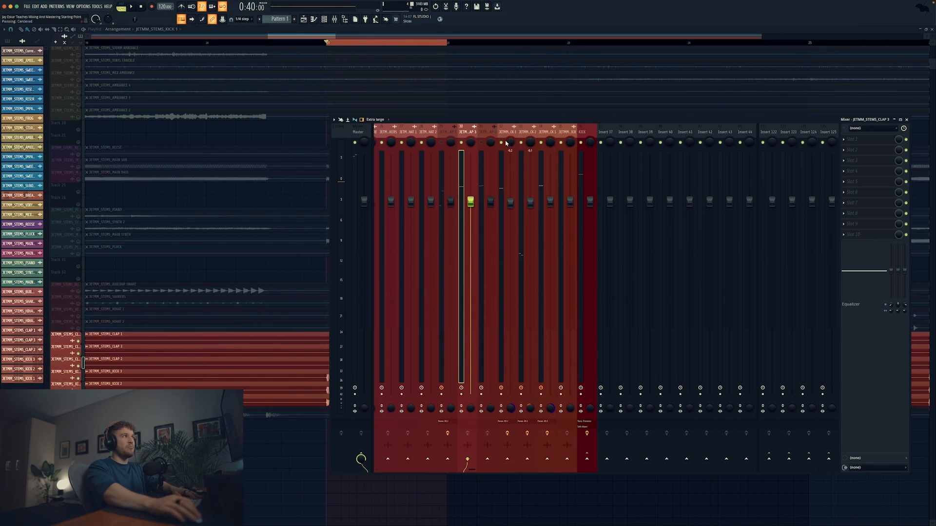
key("space")
key("space")
key("space")
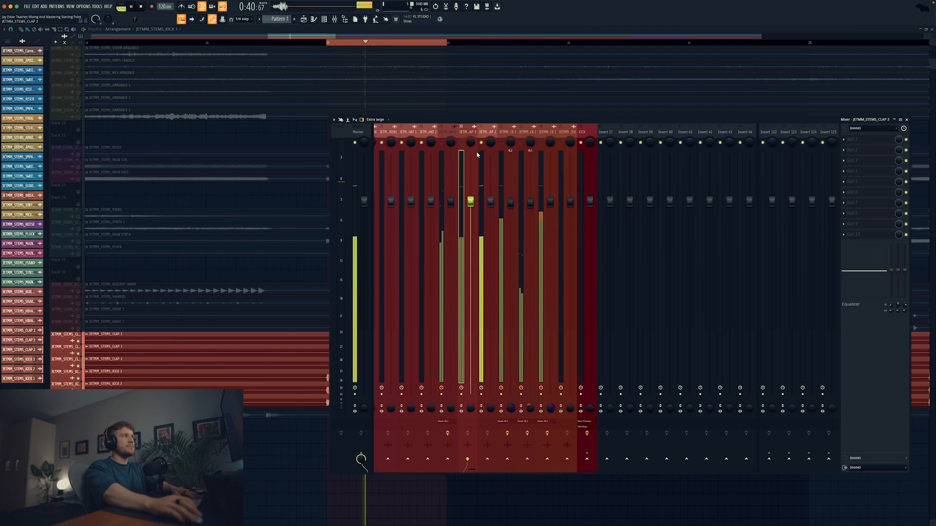
key("space")
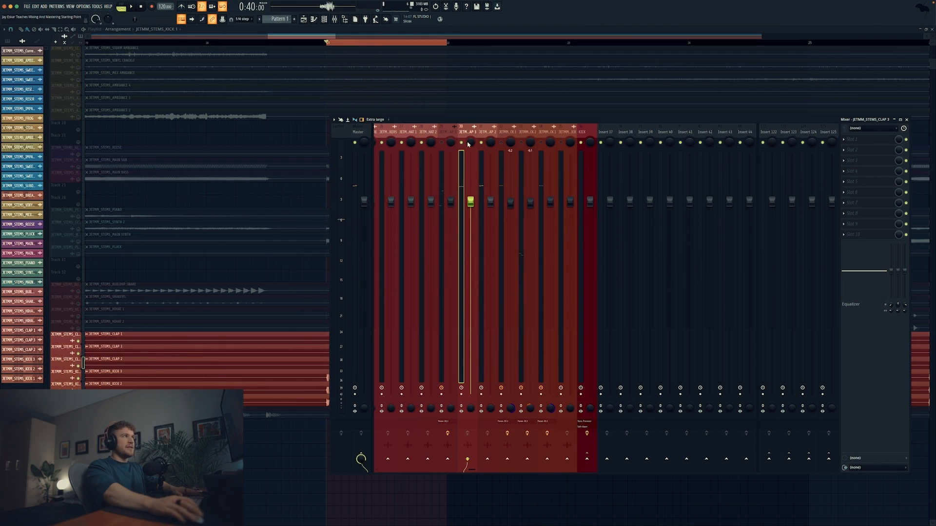
Add Fruity Parametric EQ 2 to CLAP 3's third effect slot and cut its low frequencies during playback.
left_click(871, 159)
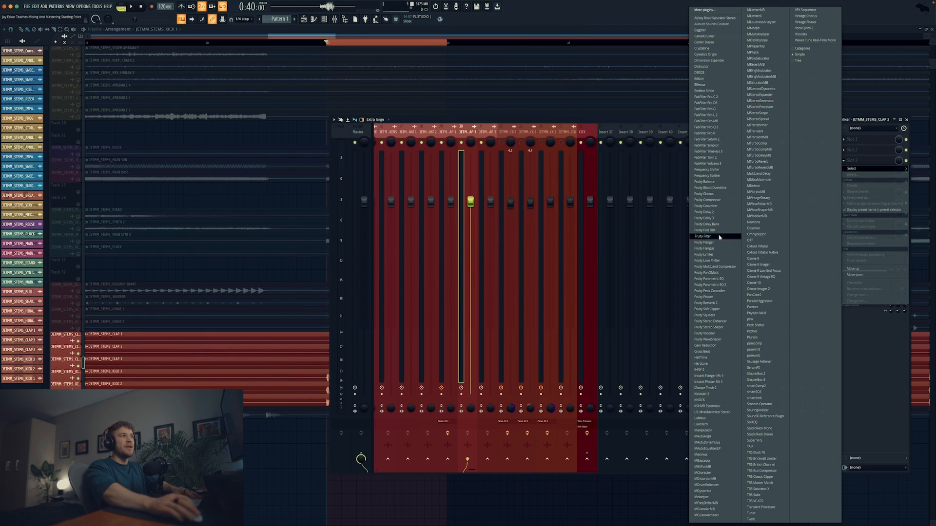
left_click(736, 287)
left_click_drag(108, 61, 660, 182)
key("space")
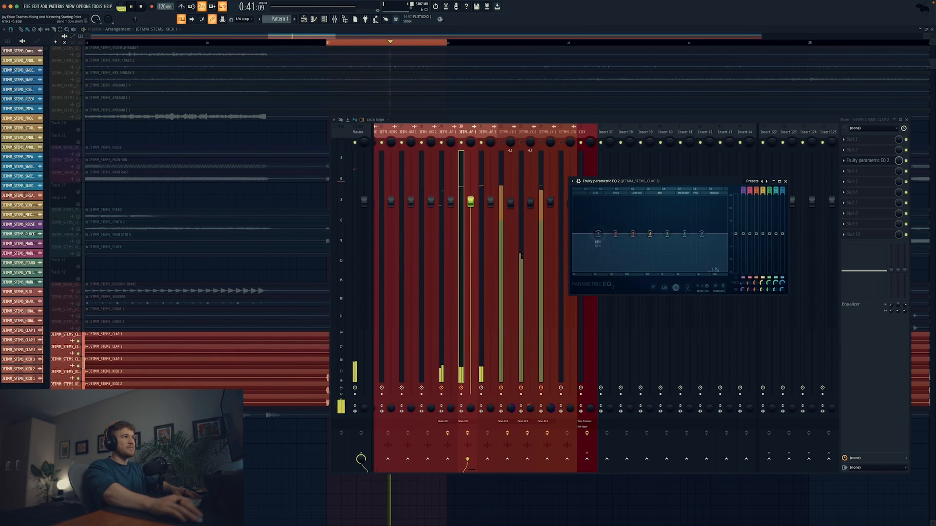
left_click_drag(598, 234, 631, 270)
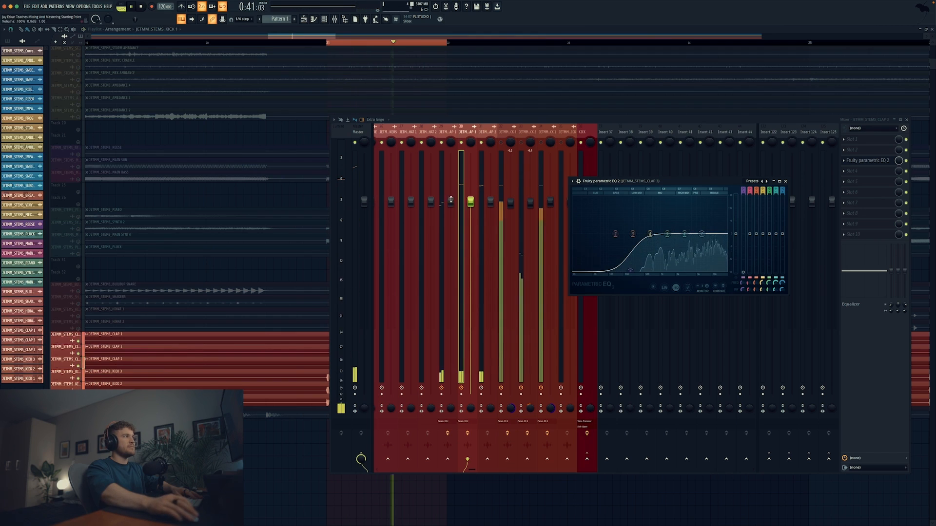
Mute CLAP 1 and raise the low-cut frequency in CLAP 3's equalizer while listening.
left_click(441, 143)
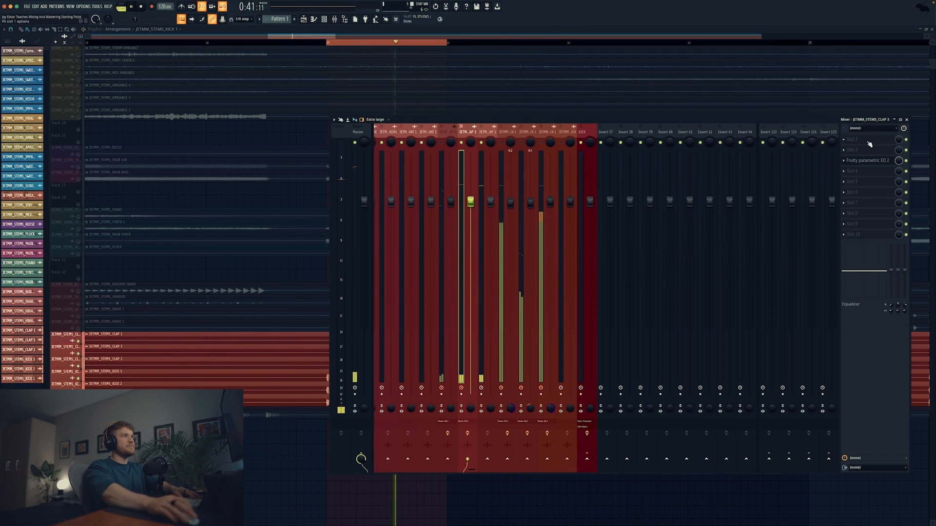
left_click(868, 160)
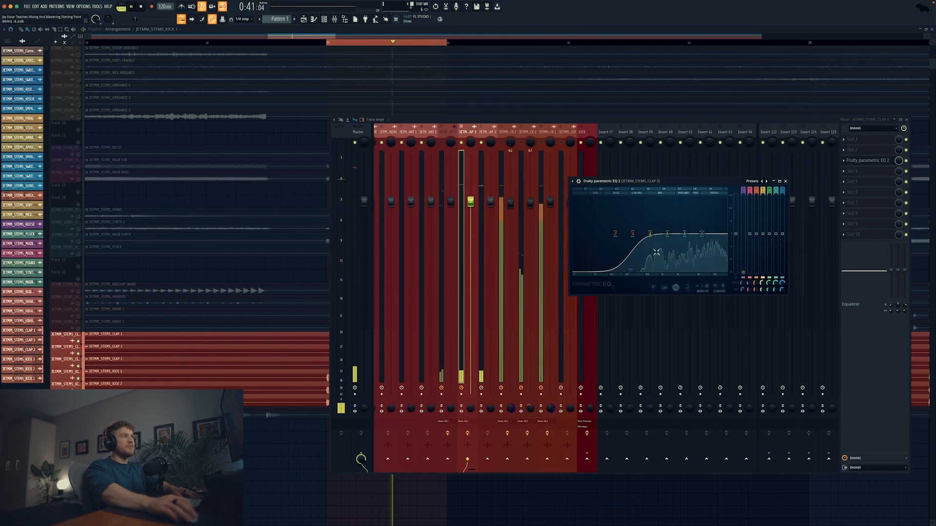
left_click_drag(631, 271, 655, 271)
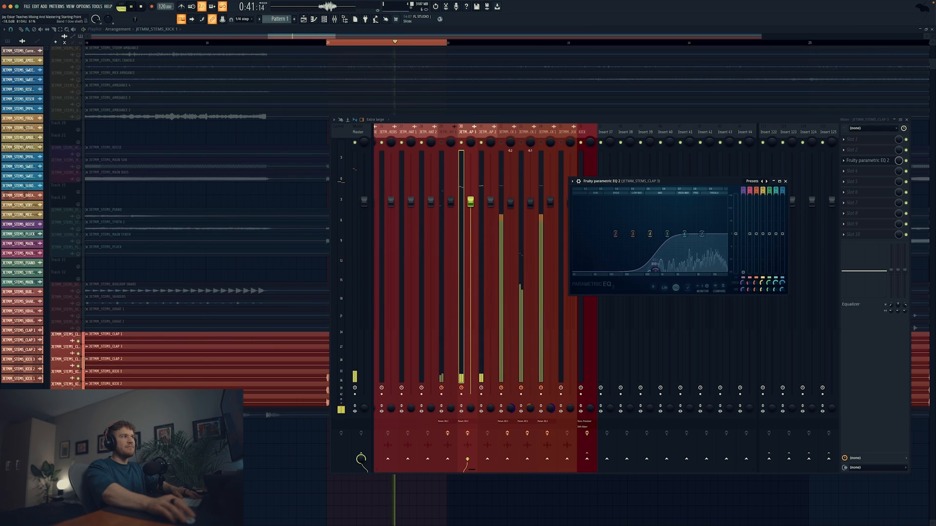
key("space")
Roll off CLAP 3's highest frequencies with the equalizer's top band, check it during playback and close the equalizer.
left_click_drag(726, 269, 725, 274)
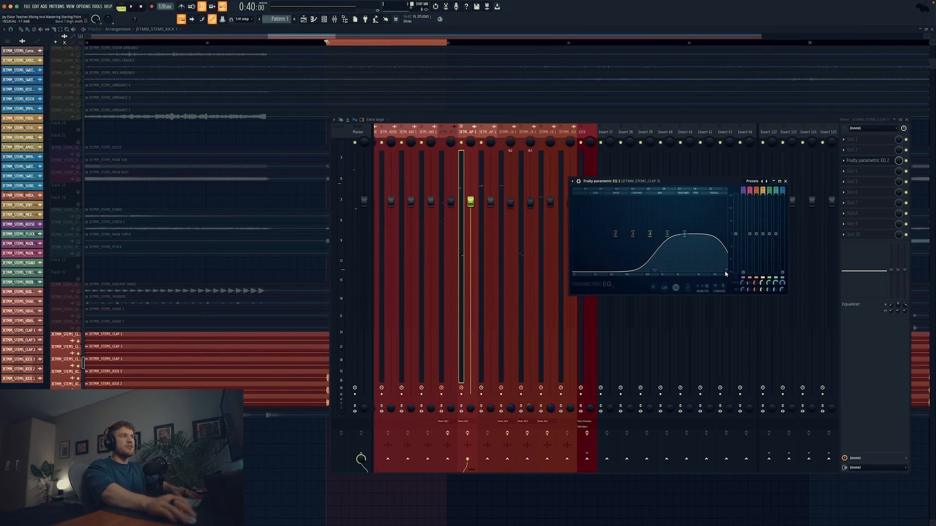
key("space")
left_click_drag(727, 273, 722, 270)
key("space")
left_click(665, 289)
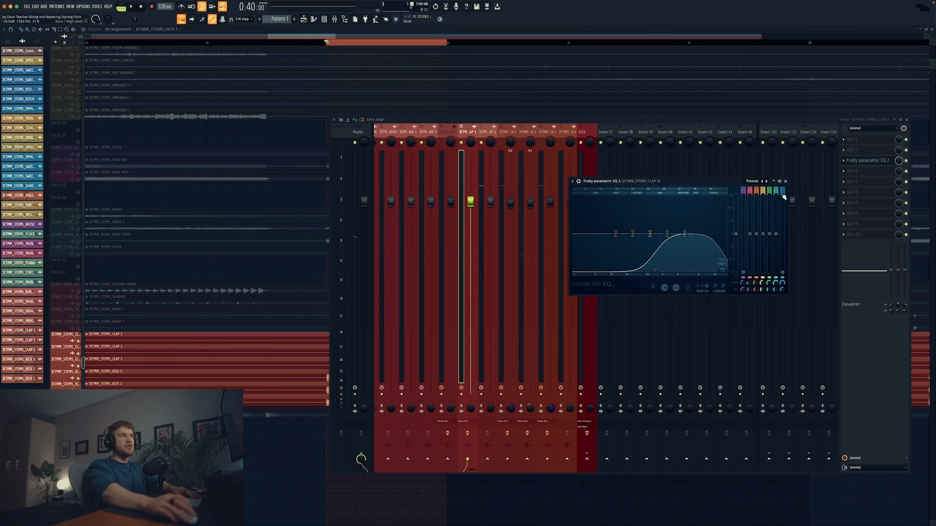
left_click_drag(723, 270, 727, 275)
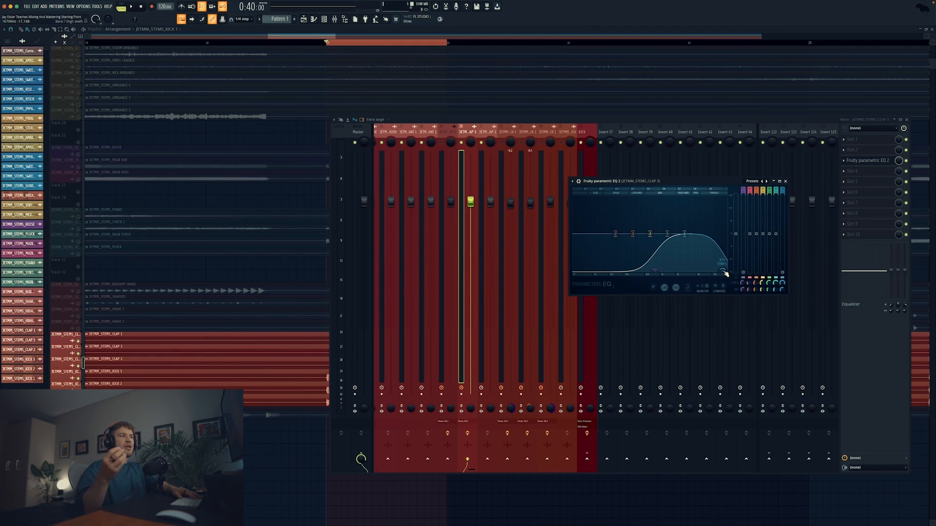
left_click(785, 182)
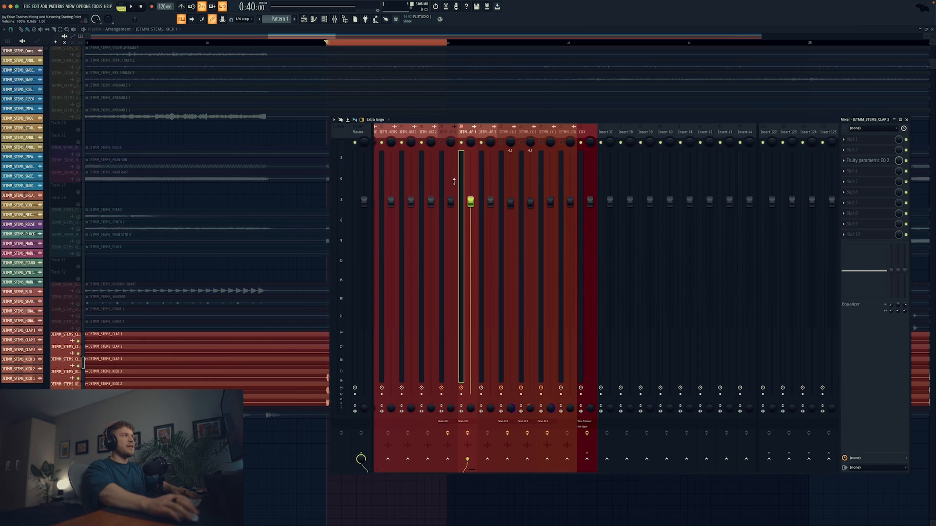
Select CLAP 2, play it and add Fruity Parametric EQ 2 to its second effect slot.
left_click(485, 134)
key("space")
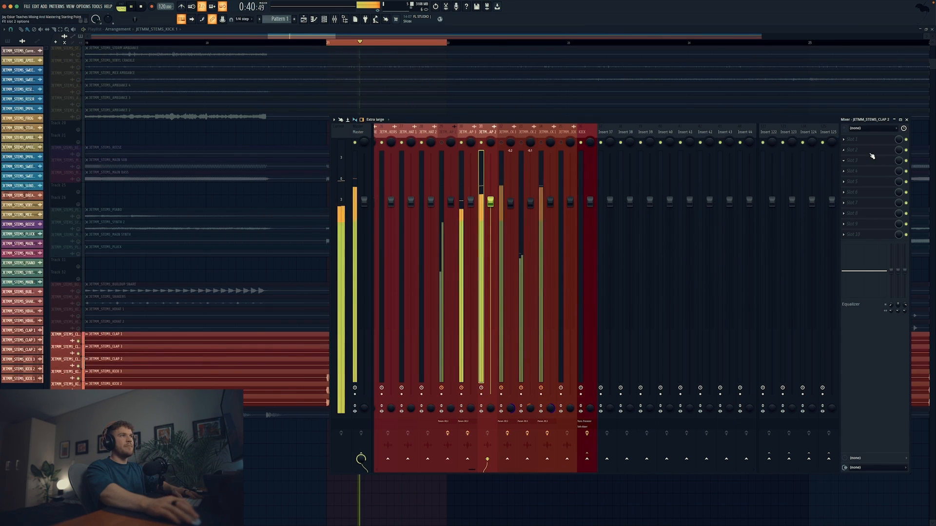
left_click(858, 150)
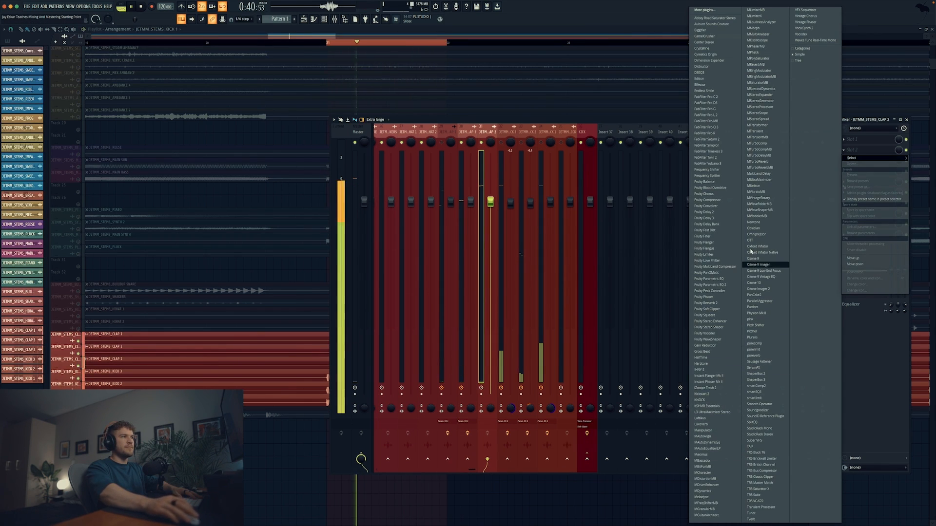
left_click(731, 285)
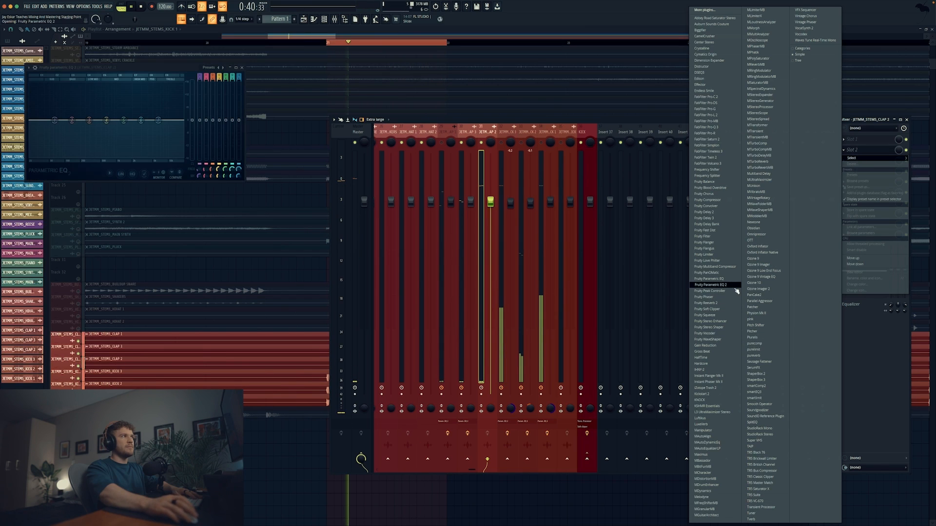
left_click_drag(92, 70, 623, 120)
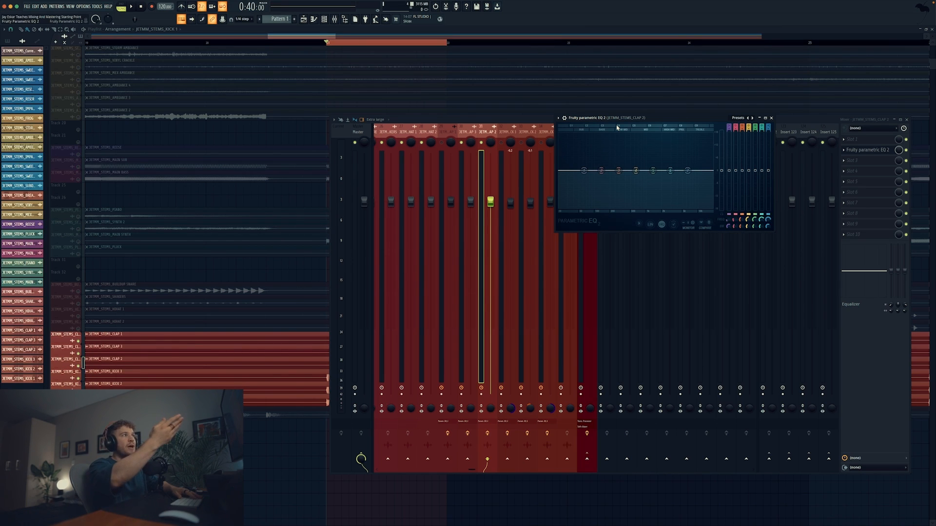
Cut CLAP 2's low frequencies at about 261 Hz with the equalizer's first band while listening.
key("space")
left_click_drag(584, 170, 616, 207)
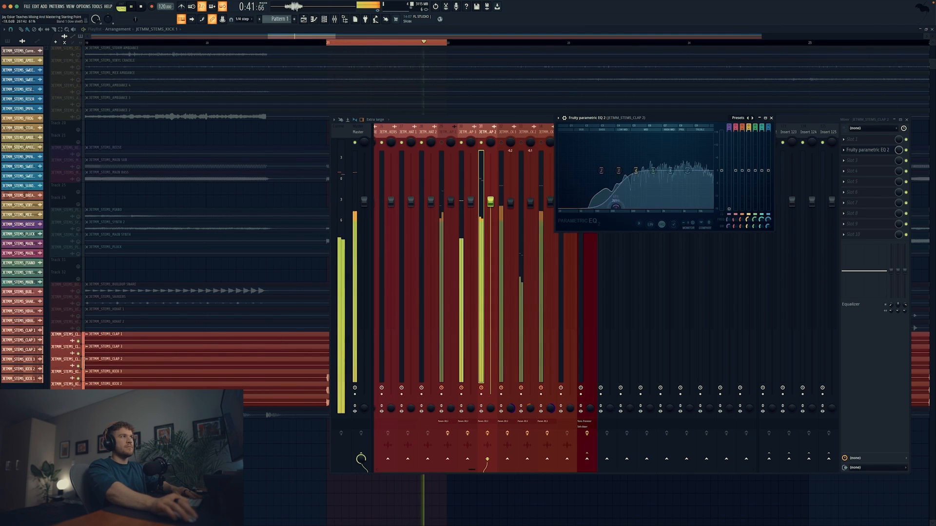
key("space")
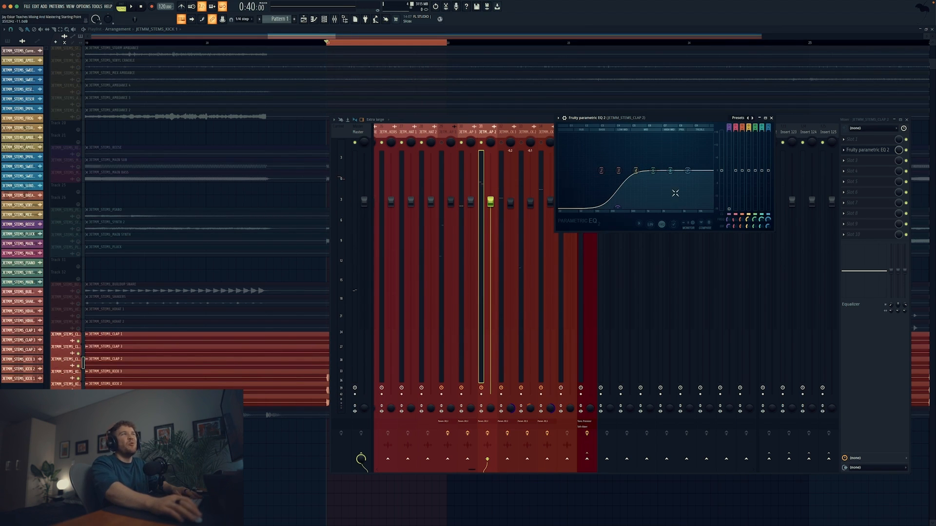
Roll off CLAP 2's highest frequencies with the equalizer's top band and check the result during playback.
key("space")
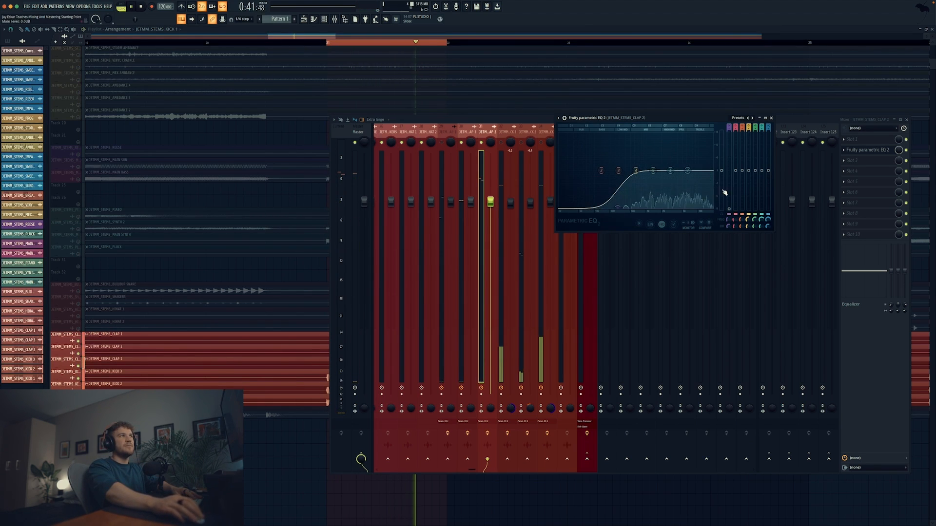
key("space")
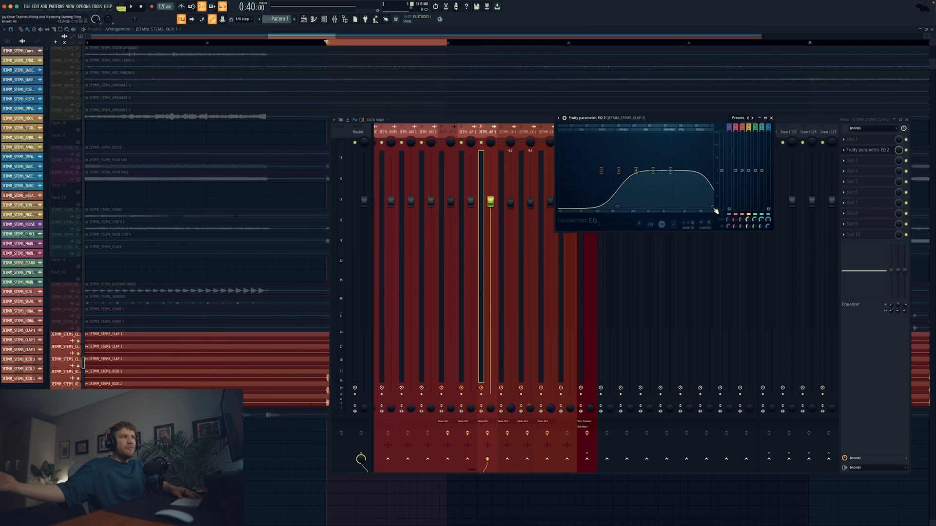
key("space")
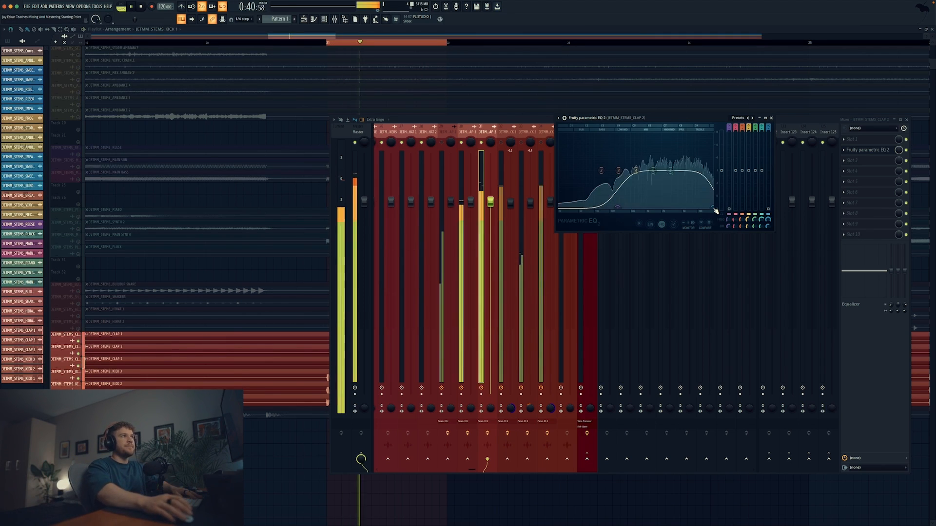
Lower the high cut in CLAP 2's equalizer slightly and compare the clap with its effects bypassed and enabled during playback.
left_click_drag(711, 208, 705, 208)
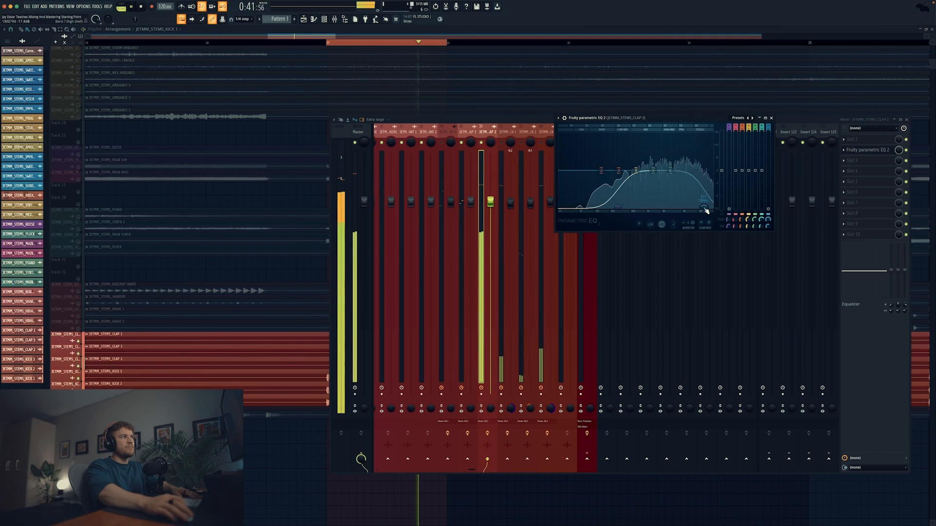
left_click(489, 438)
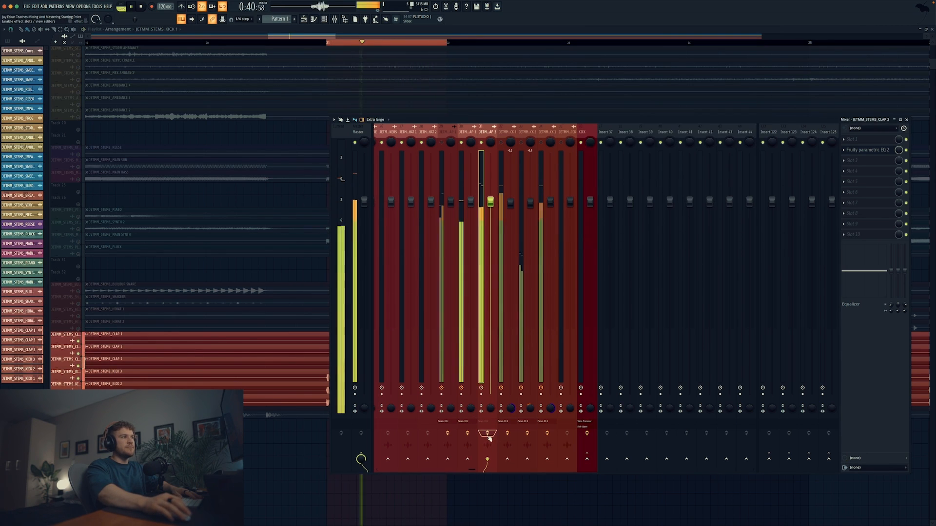
key("space")
left_click(880, 154)
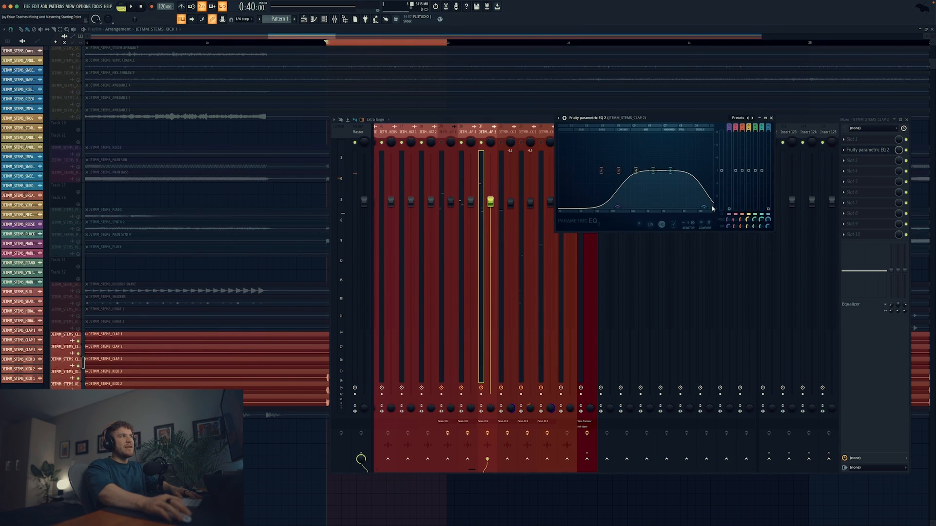
key("space")
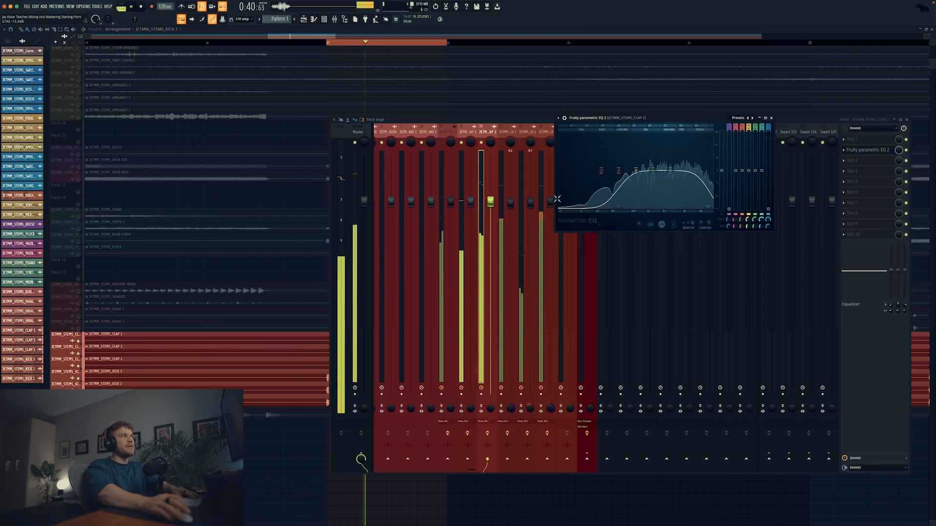
left_click(488, 434)
left_click(488, 433)
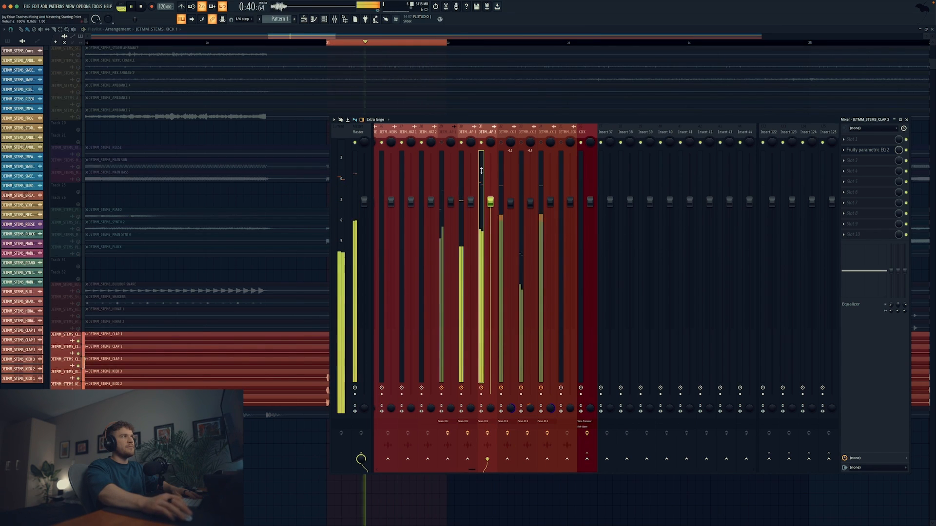
Steepen the low cut of the first band in CLAP 2's equalizer and play the result.
left_click(871, 151)
key("space")
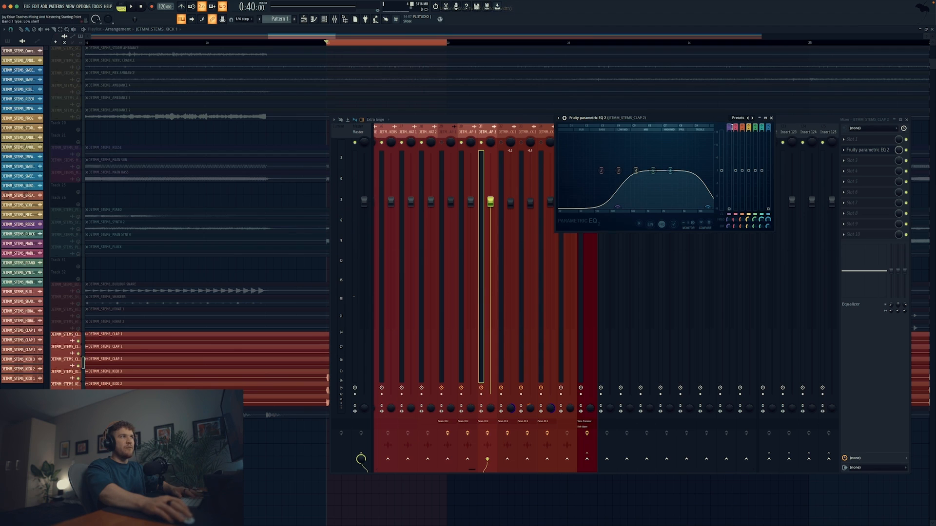
key("space")
key("space")
left_click_drag(729, 128, 729, 117)
key("space")
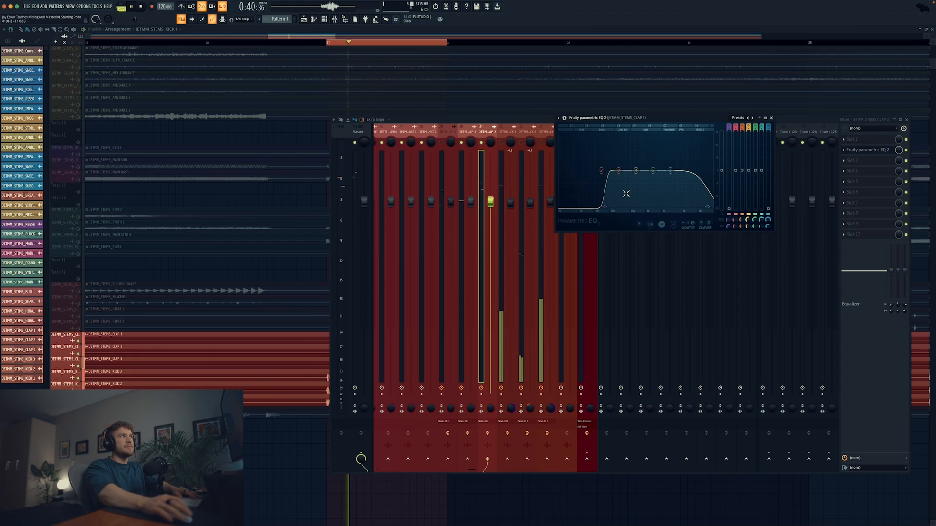
Compare CLAP 2 with its effects bypassed and enabled, stop playback and reopen its equalizer.
left_click(488, 434)
left_click(489, 433)
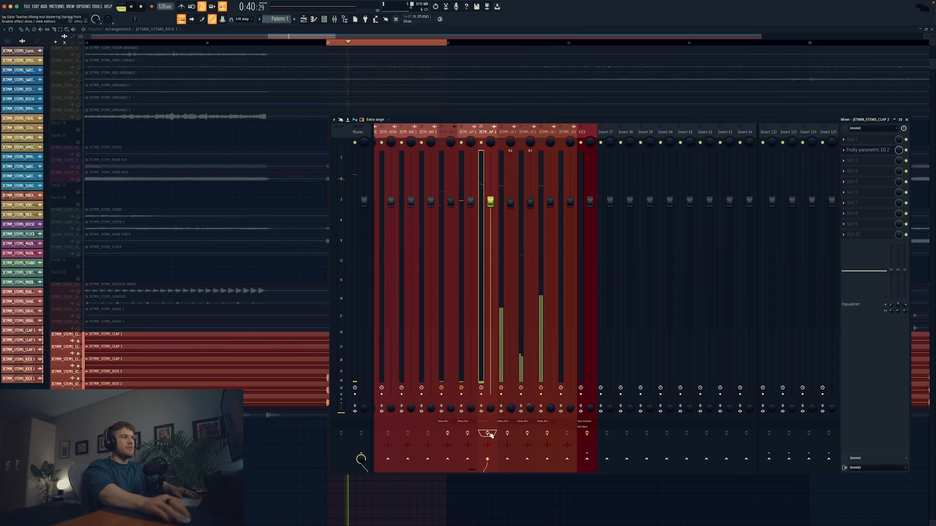
key("space")
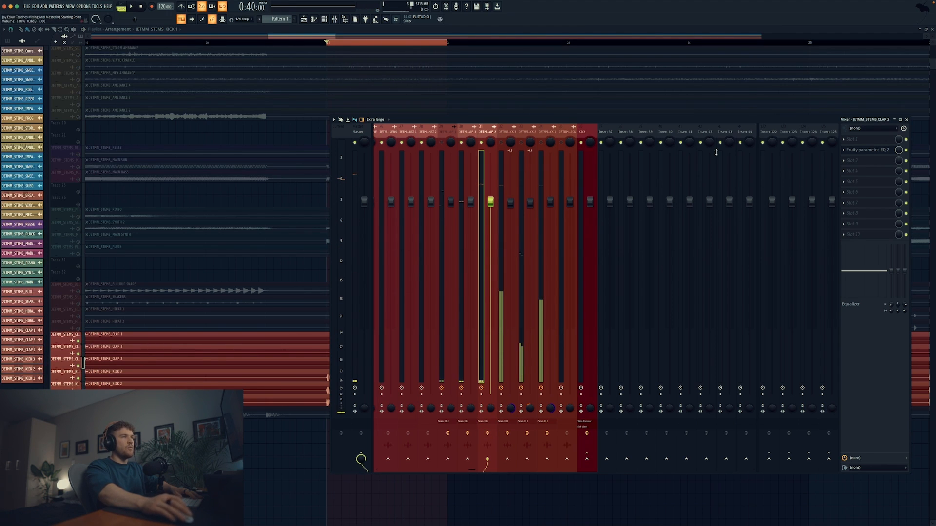
left_click(873, 151)
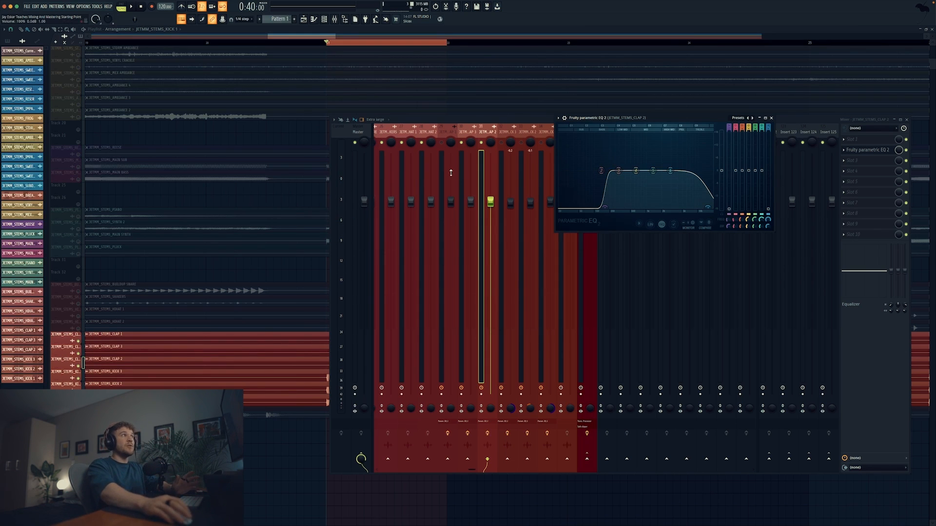
Unmute CLAP 1 and the kicks, play all layers together and select the three clap tracks.
left_click(442, 143)
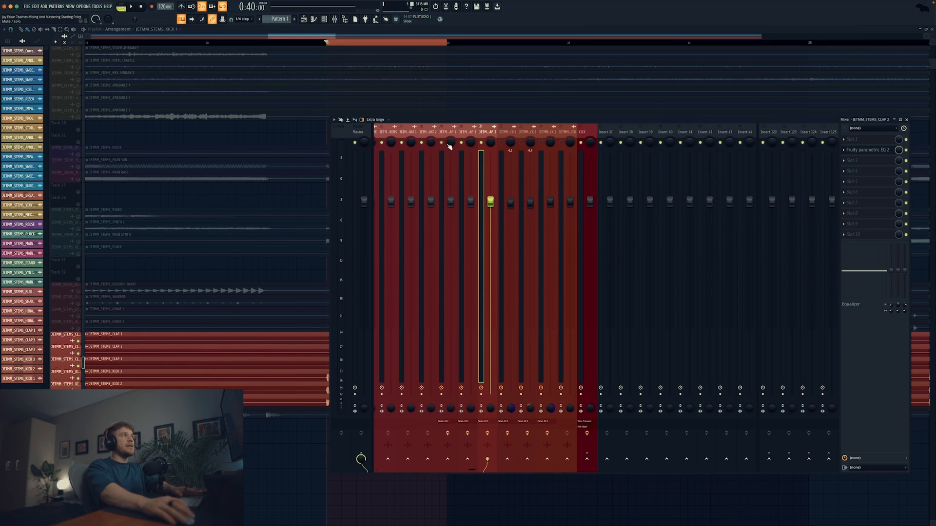
key("space")
left_click(502, 144)
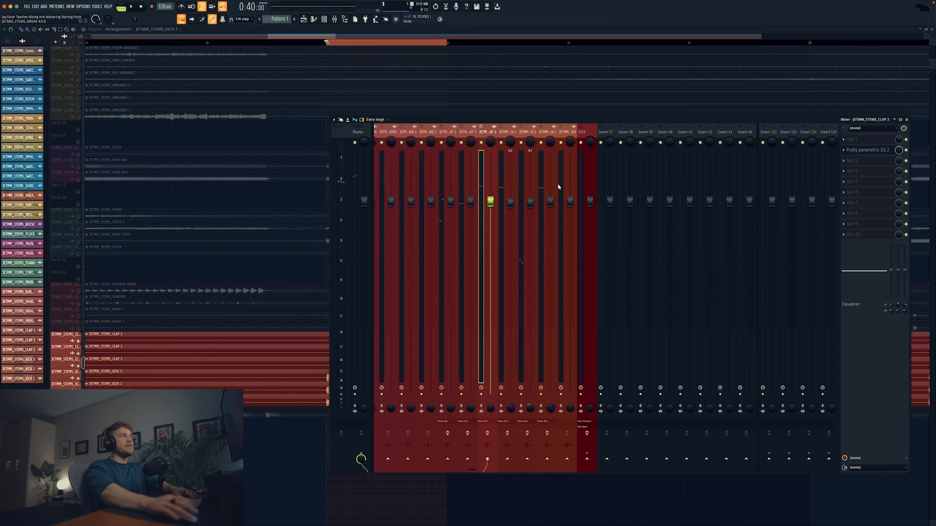
key("space")
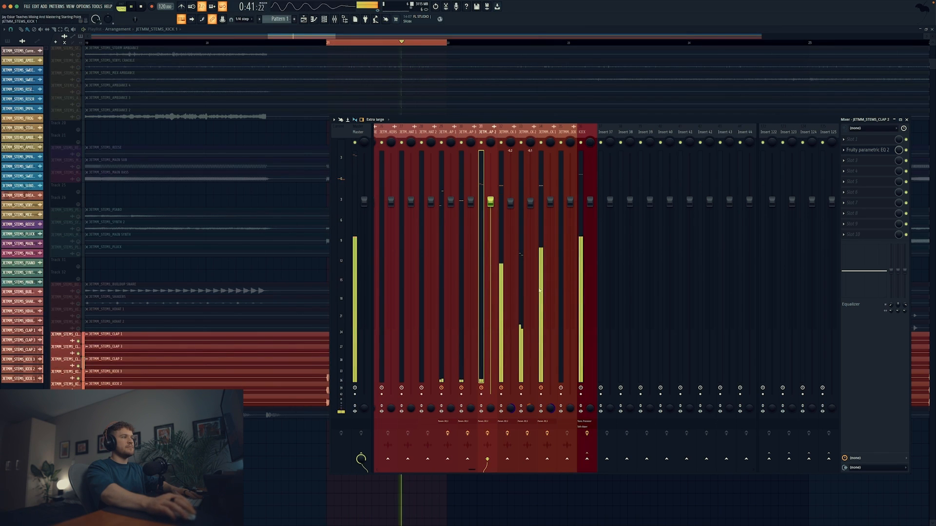
left_click(468, 440, "shift+super")
left_click(447, 440, "shift+super")
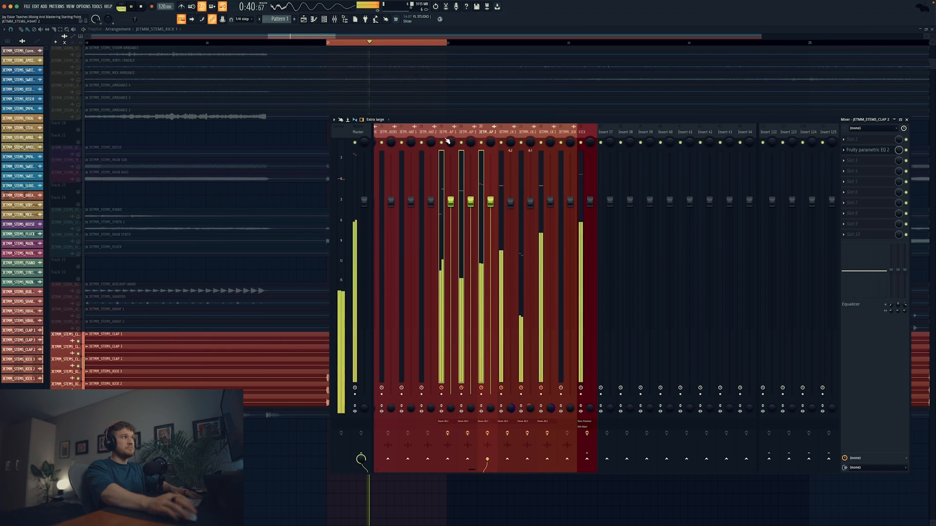
key("space")
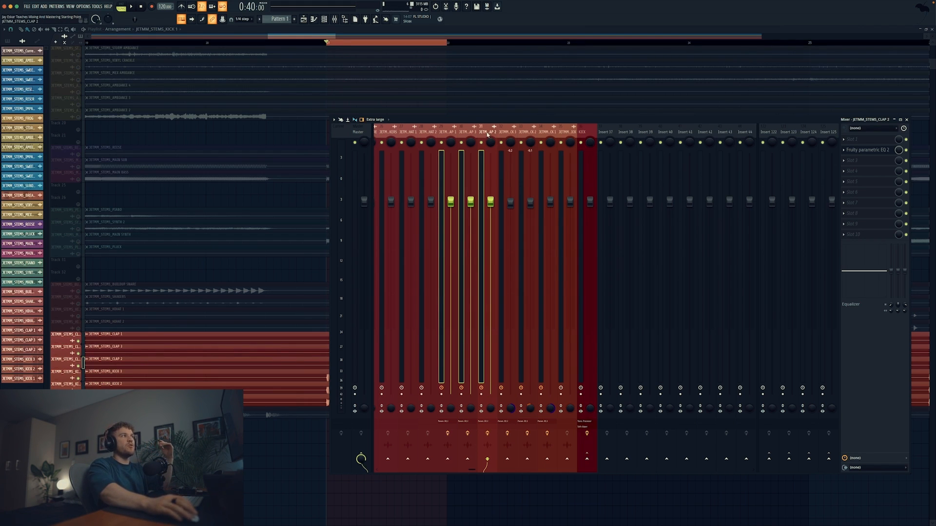
Mute CLAP 3 and CLAP 2, and raise CLAP 1's volume from zero to about -3.4 dB against the kicks.
left_click(447, 133)
left_click(461, 142)
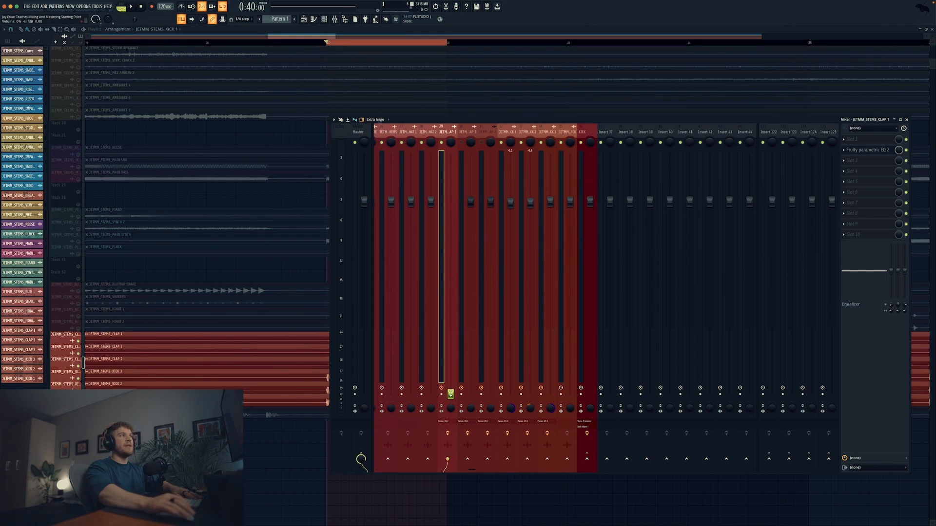
key("space")
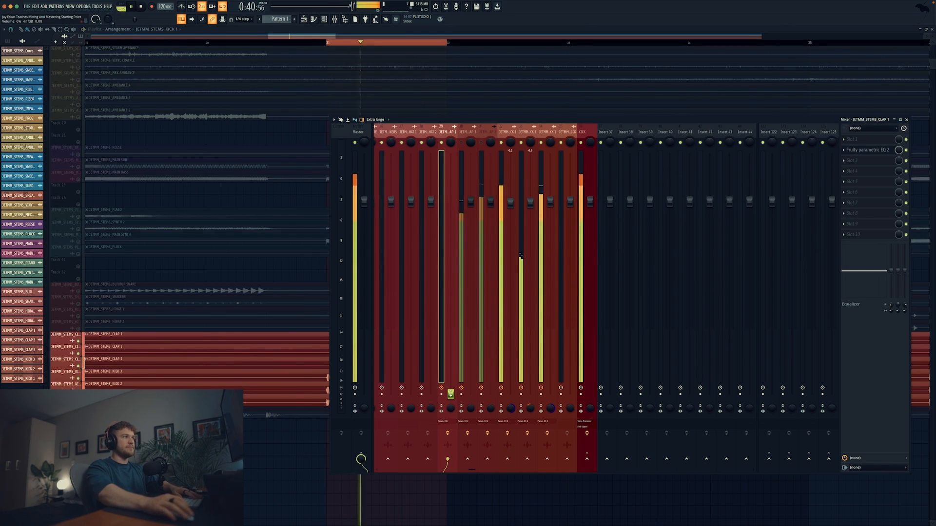
left_click_drag(450, 394, 451, 229)
key("space")
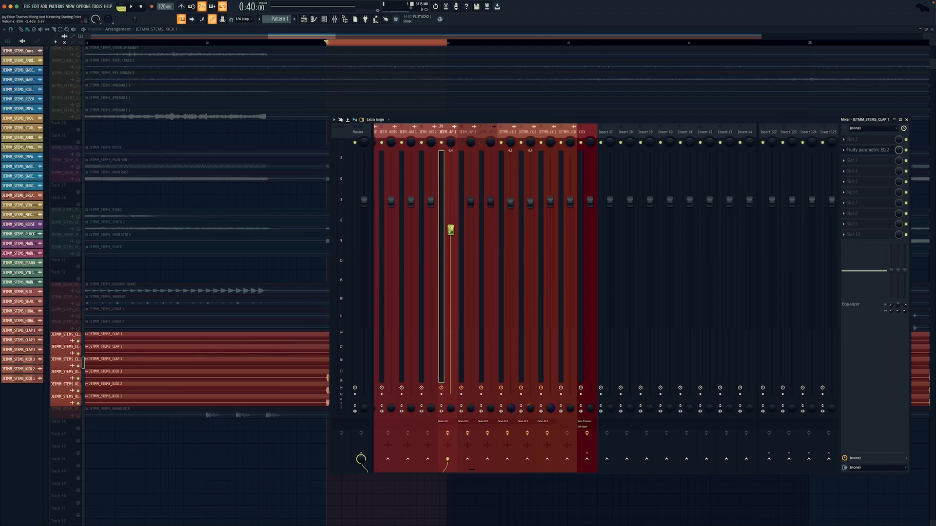
key("space")
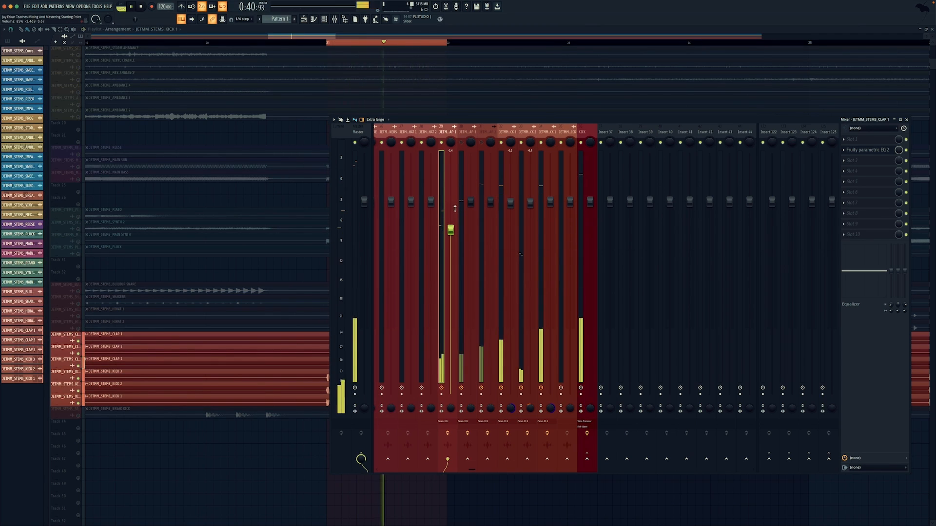
key("space")
Unmute CLAP 3, pull its volume to zero and raise it to about -3.8 dB during playback.
left_click(463, 143)
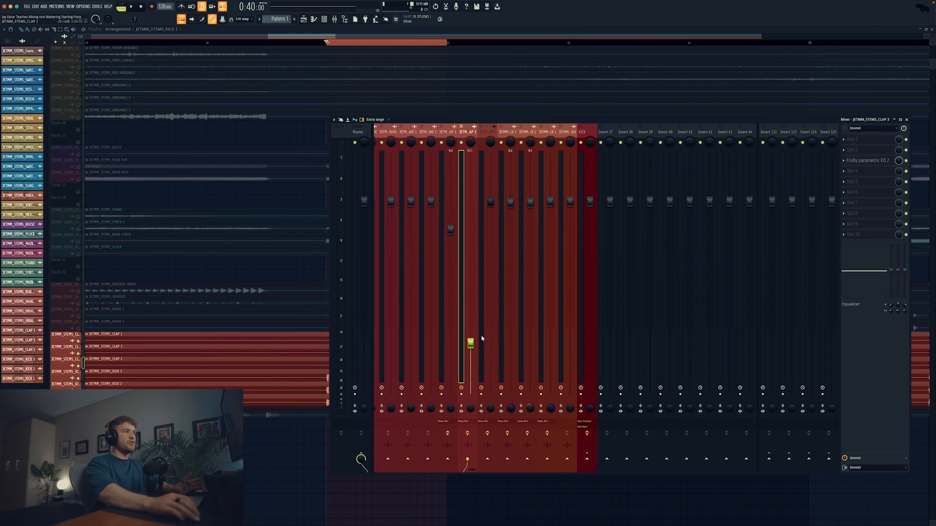
right_click(471, 340)
left_click(478, 346)
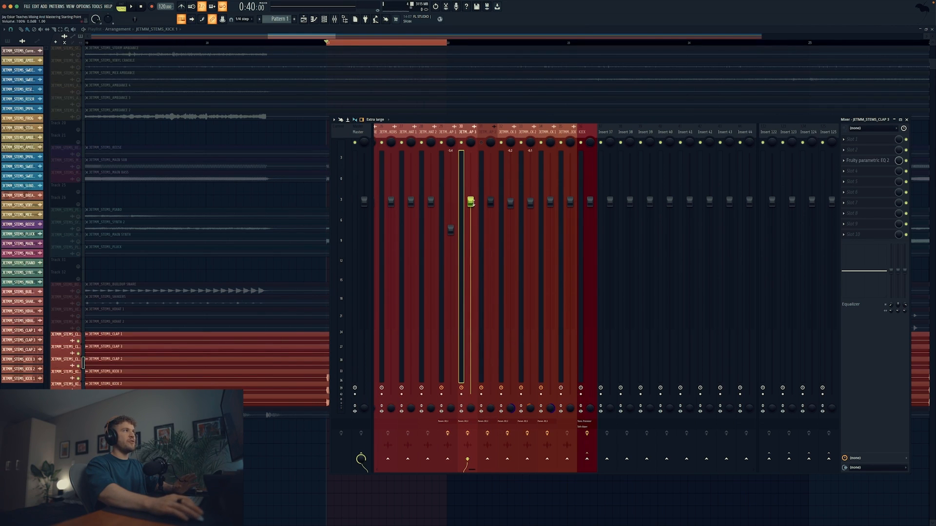
left_click_drag(471, 201, 471, 394)
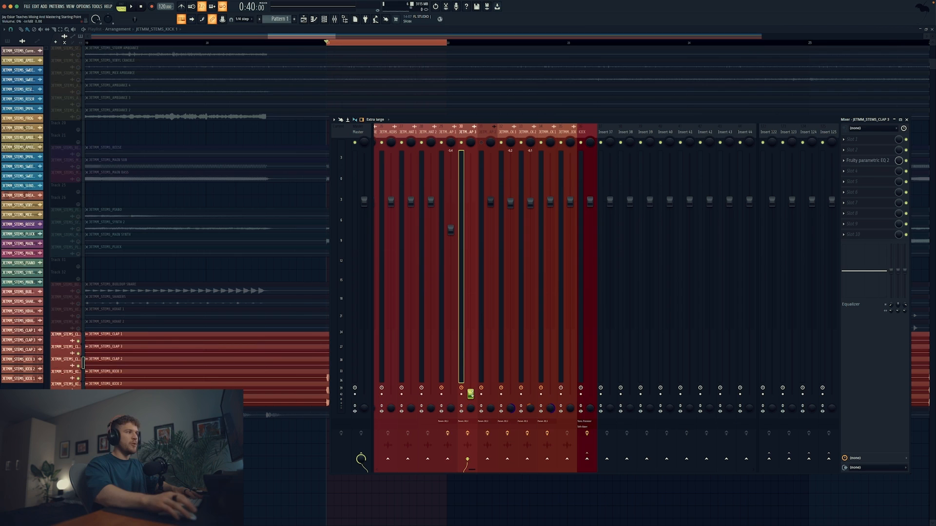
key("space")
left_click(478, 396)
left_click_drag(470, 394, 471, 233)
key("space")
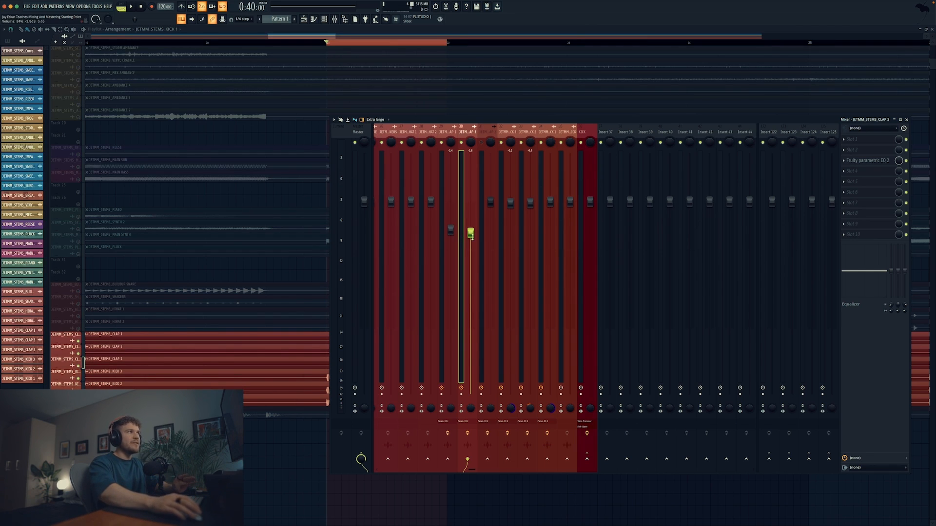
Pull CLAP 2's volume down and raise it to about -5.7 dB while listening with the other layers.
left_click_drag(492, 200, 490, 382)
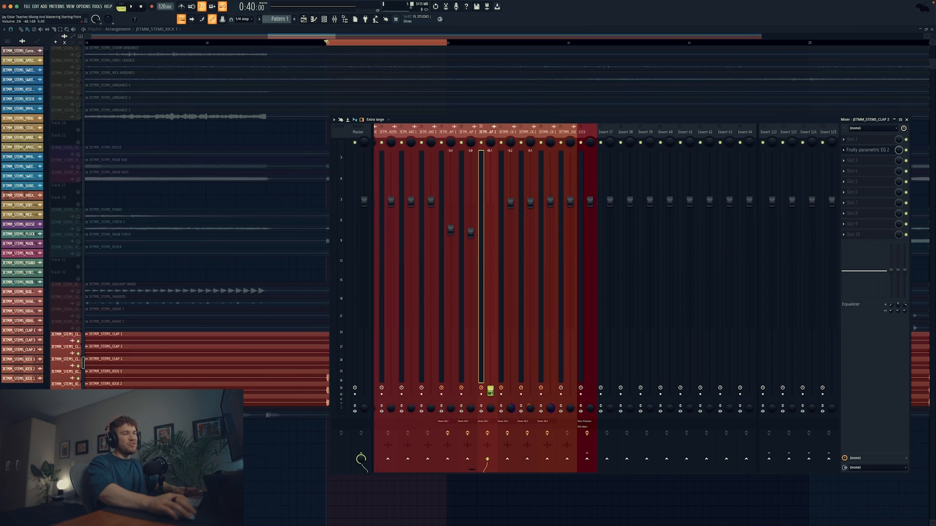
key("space")
left_click_drag(491, 390, 491, 289)
key("space")
left_click_drag(490, 281, 490, 248)
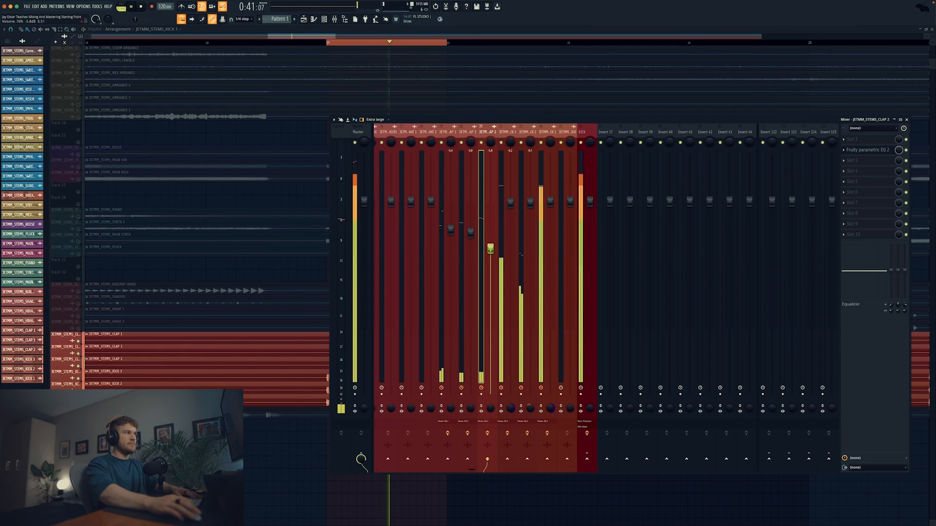
key("space")
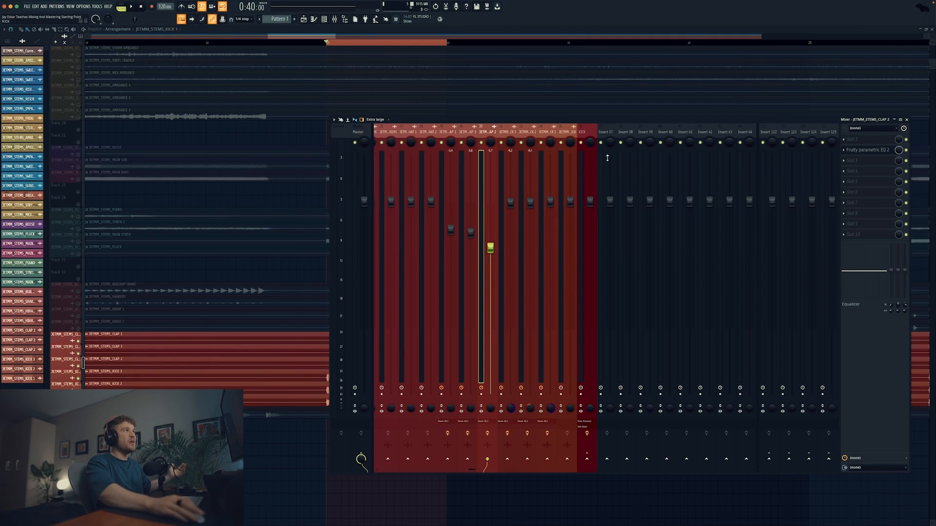
Rename mixer insert 37 as CLAP and route the three clap tracks into it.
right_click(615, 133)
left_click(628, 134)
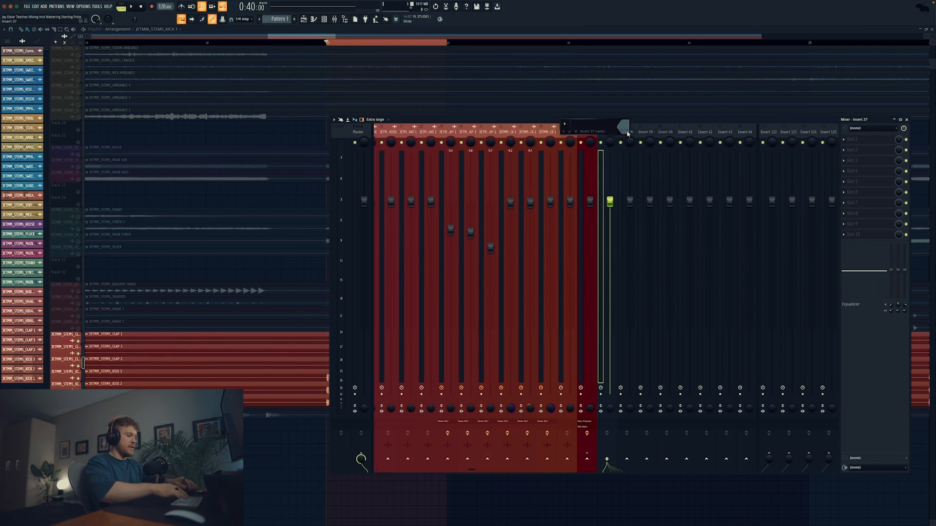
type("CLAP")
key("Return")
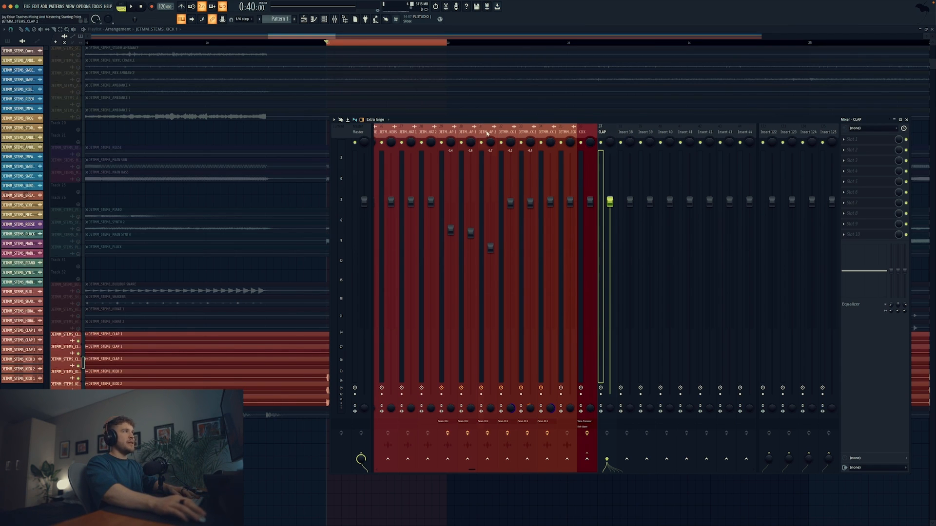
left_click_drag(487, 134, 449, 135)
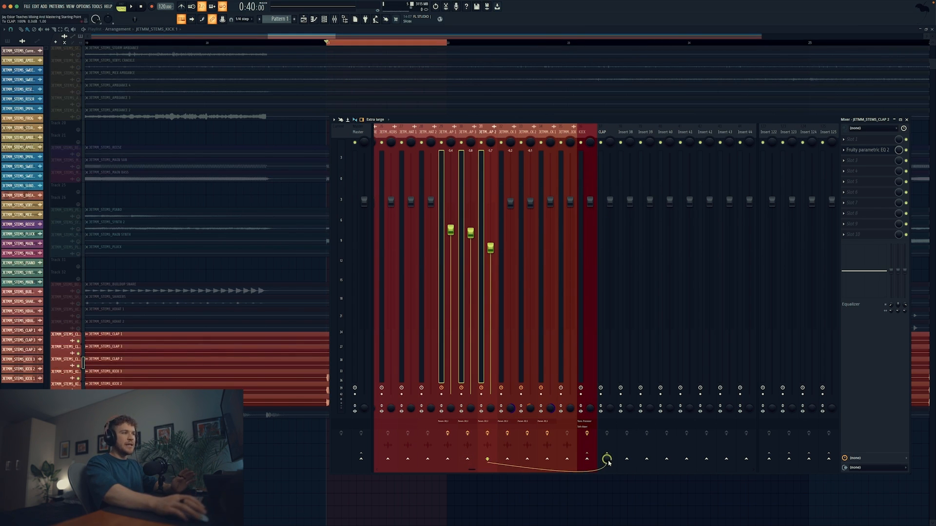
Color the CLAP mixer track red using a previously used color.
left_click(614, 135)
right_click(613, 135)
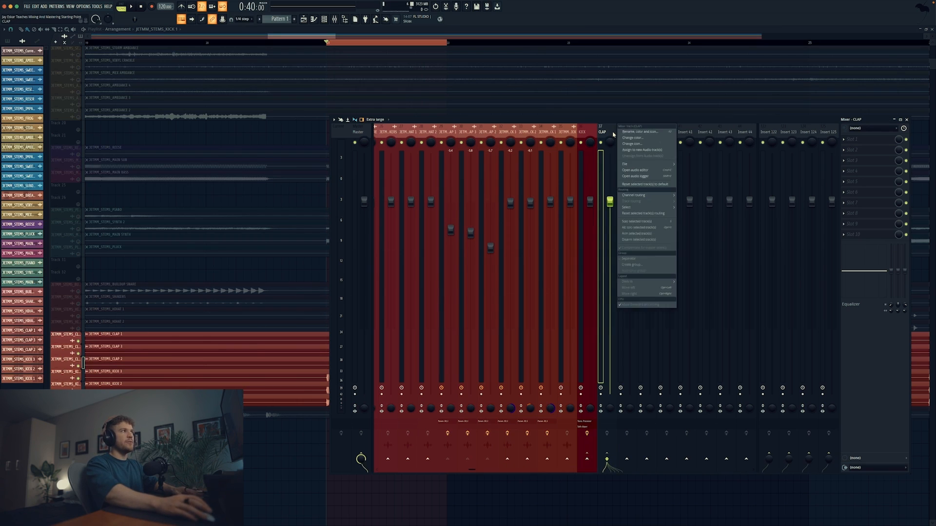
left_click(640, 138)
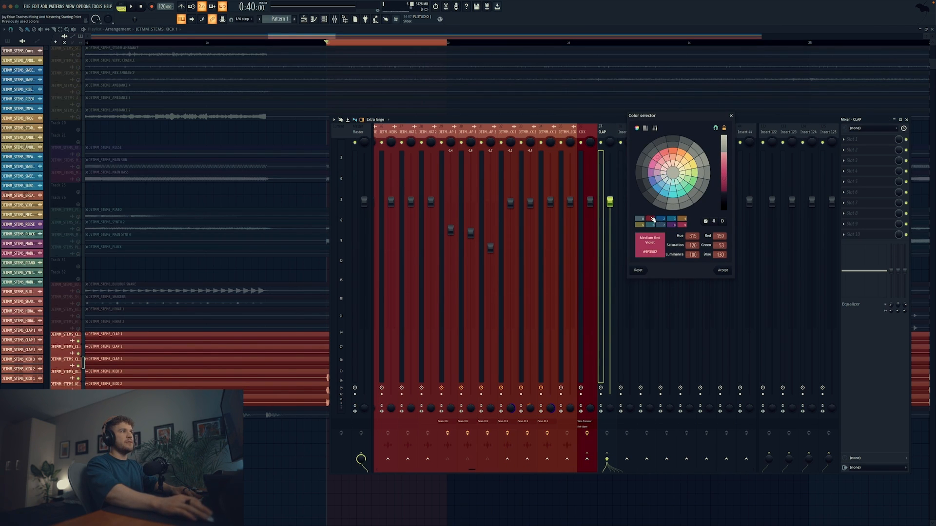
left_click(723, 270)
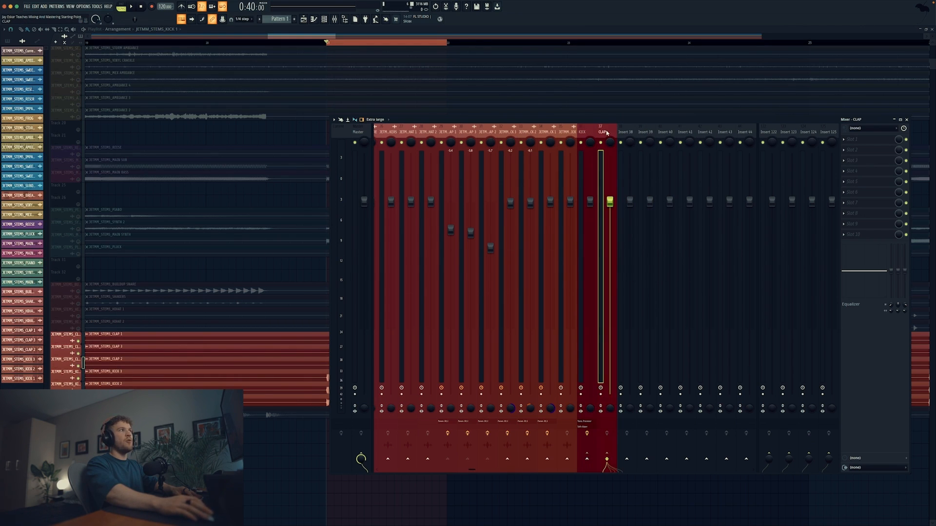
Check the CLAP bus during playback and add Fruity Parametric EQ 2 to its second effect slot.
key("space")
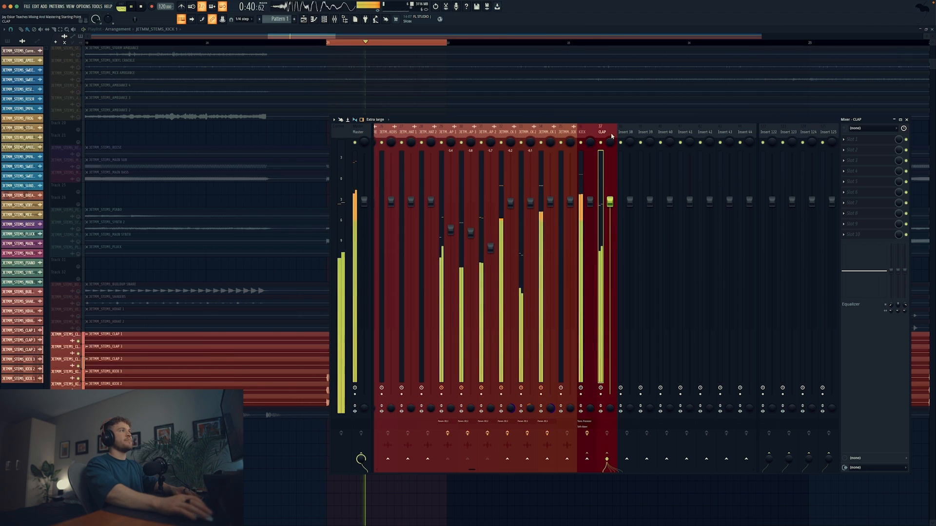
key("space")
left_click(863, 150)
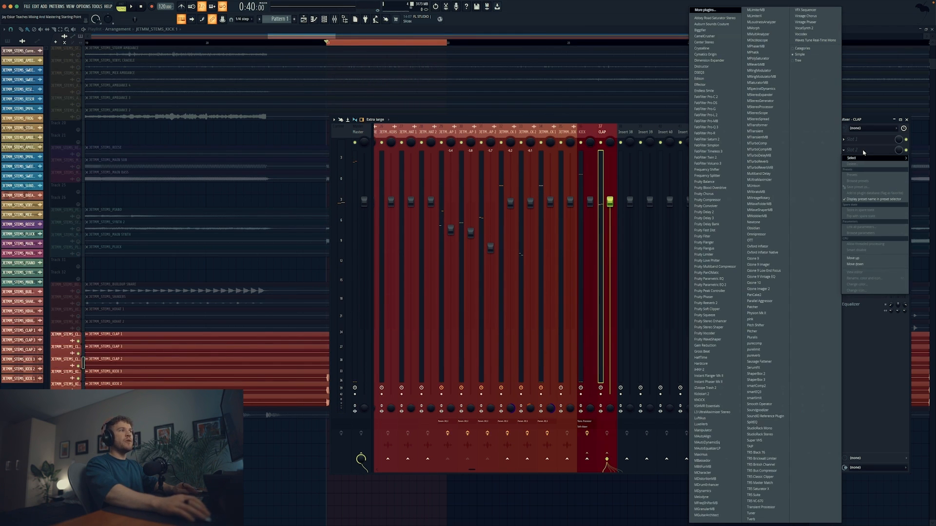
left_click(723, 285)
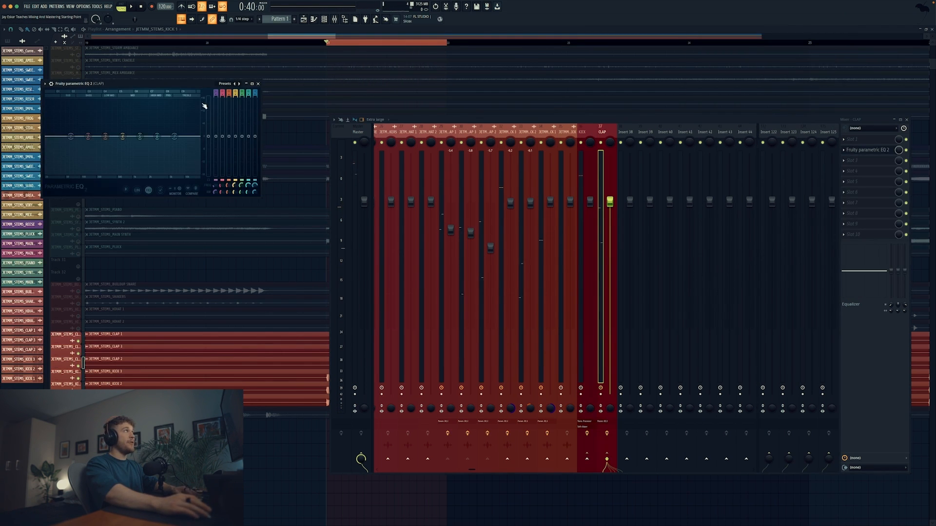
Cut the low frequencies on the CLAP bus with the equalizer's lowest band and make the cut steeper.
left_click_drag(169, 86, 691, 92)
key("space")
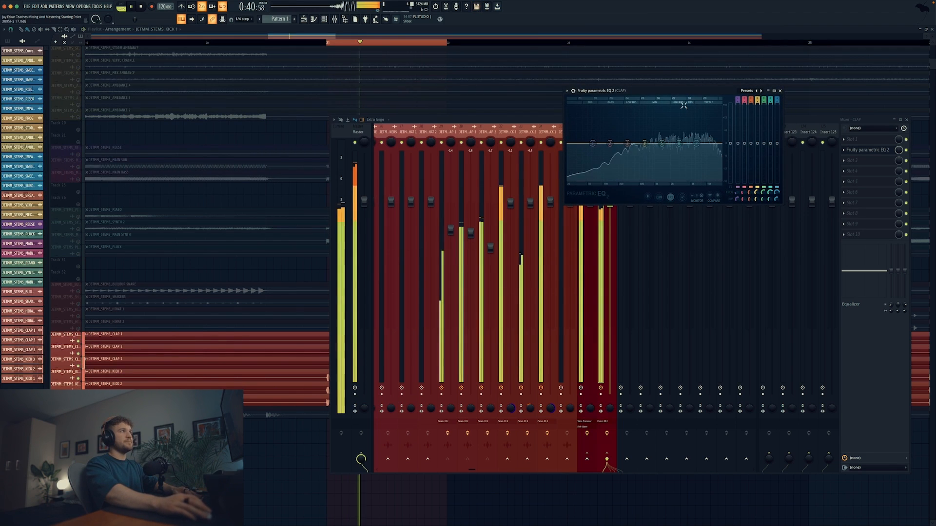
left_click_drag(593, 144, 618, 180)
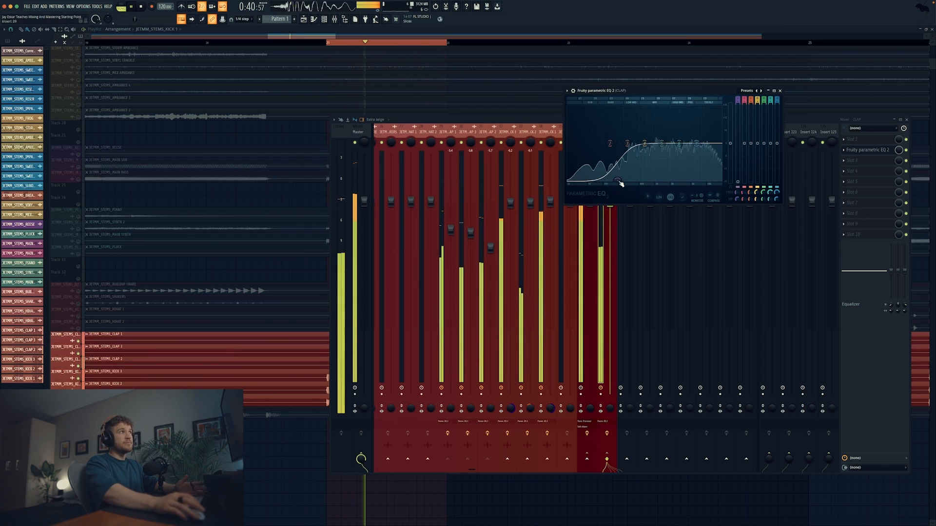
key("space")
scroll(617, 177, "up", 3)
Listen to the filtered CLAP bus with the kicks and close its equalizer.
key("space")
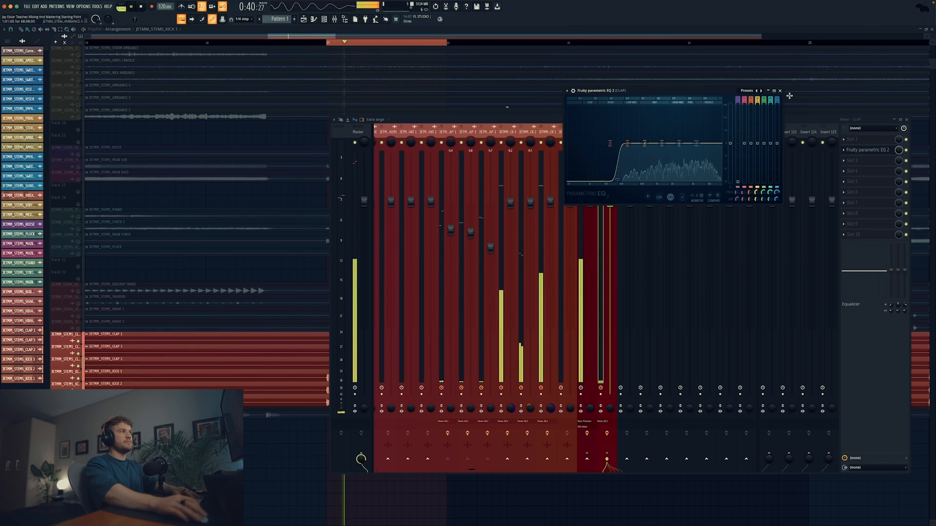
left_click(608, 434)
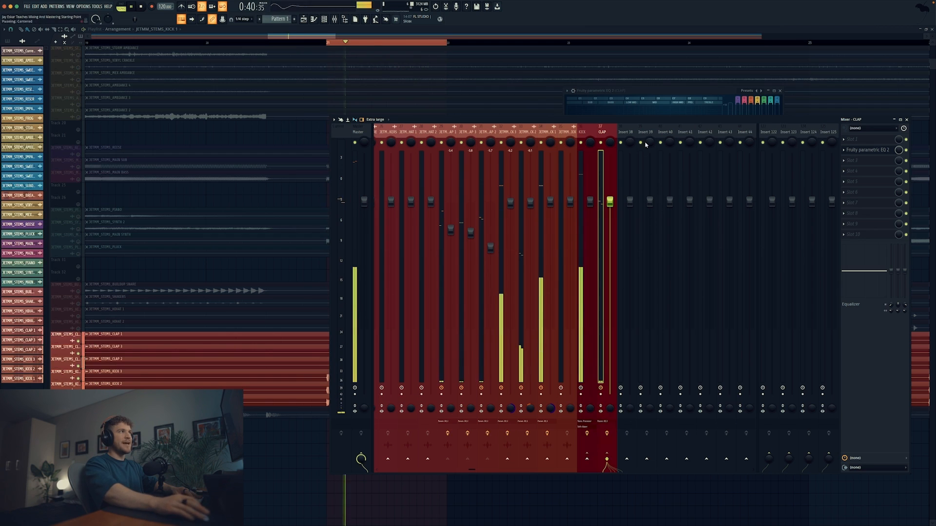
left_click(654, 94)
key("space")
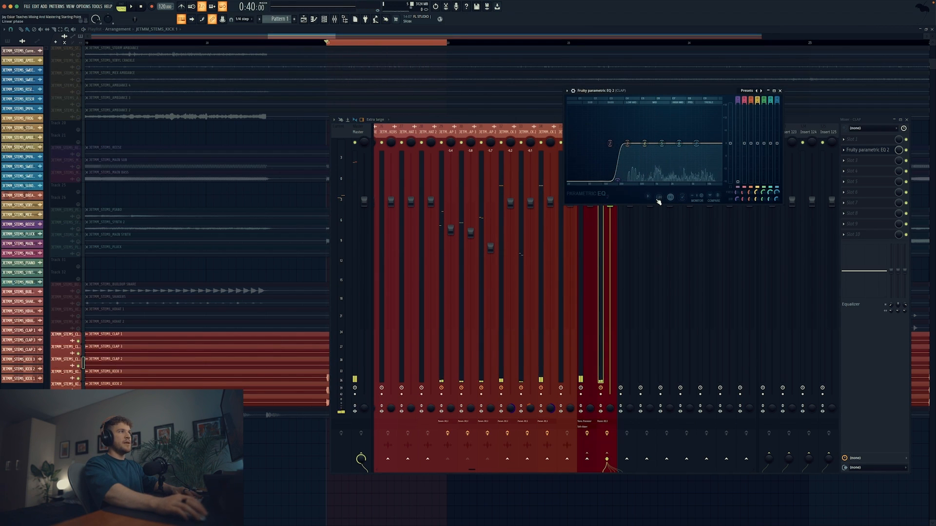
left_click(780, 90)
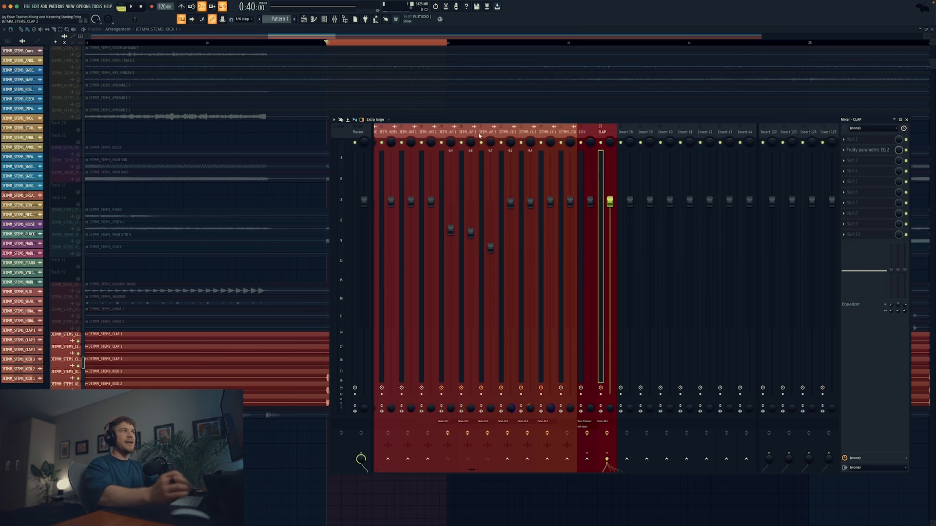
Select the CLAP 1 mixer track, solo it and compare it alone against the full drum playback.
scroll(479, 136, "down", 2)
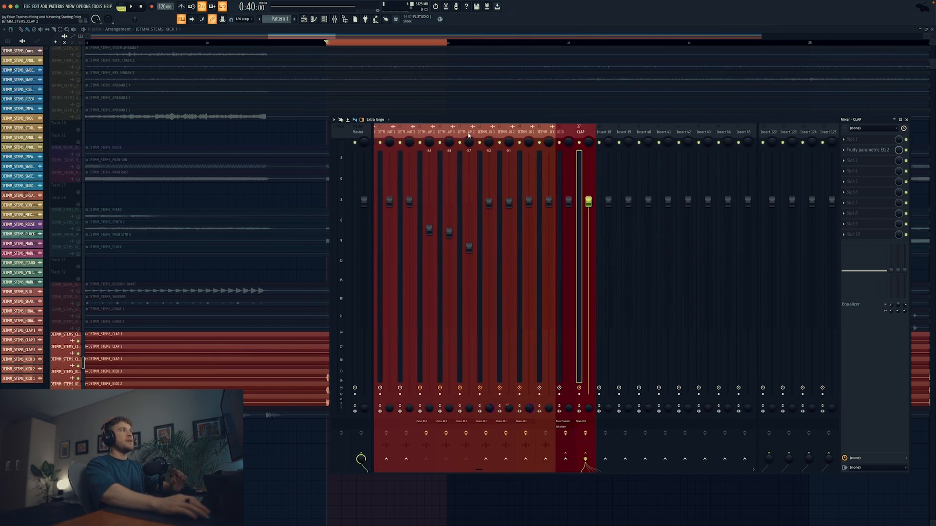
scroll(537, 137, "up", 8)
scroll(587, 138, "down", 1)
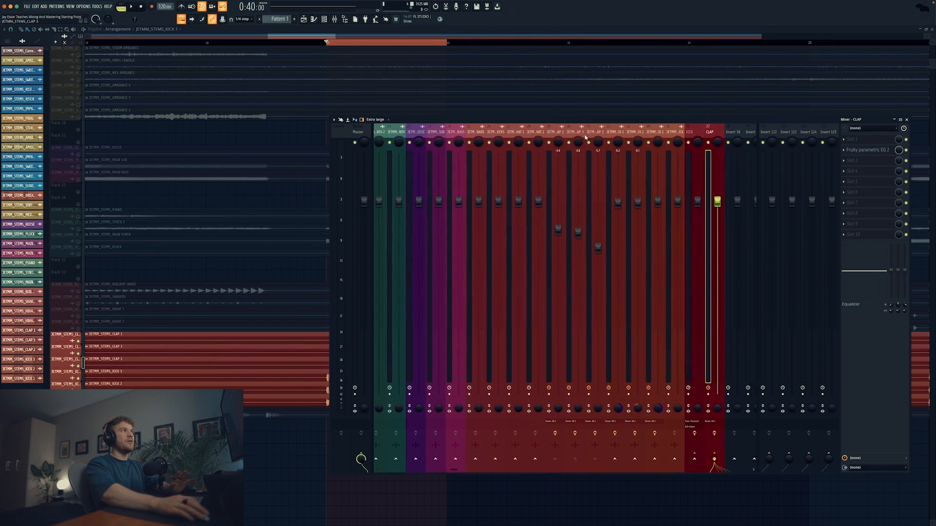
left_click(548, 135)
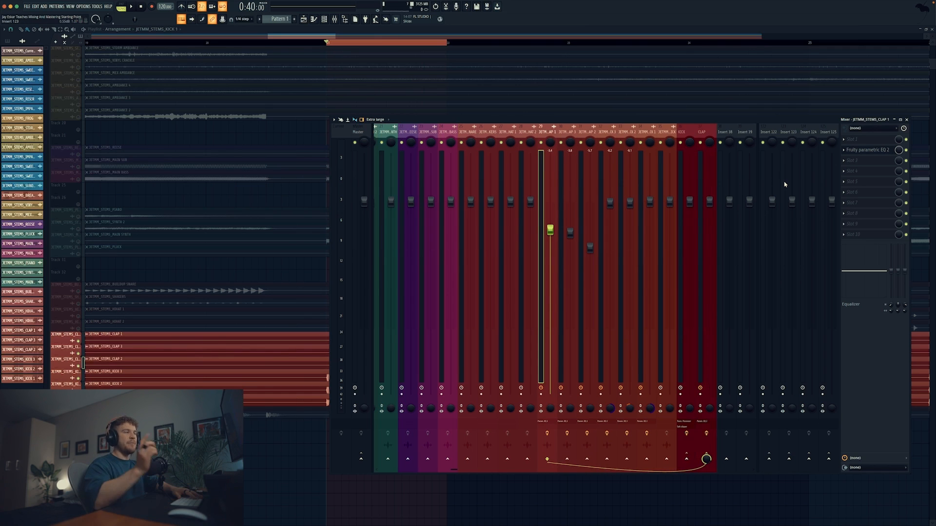
key("space")
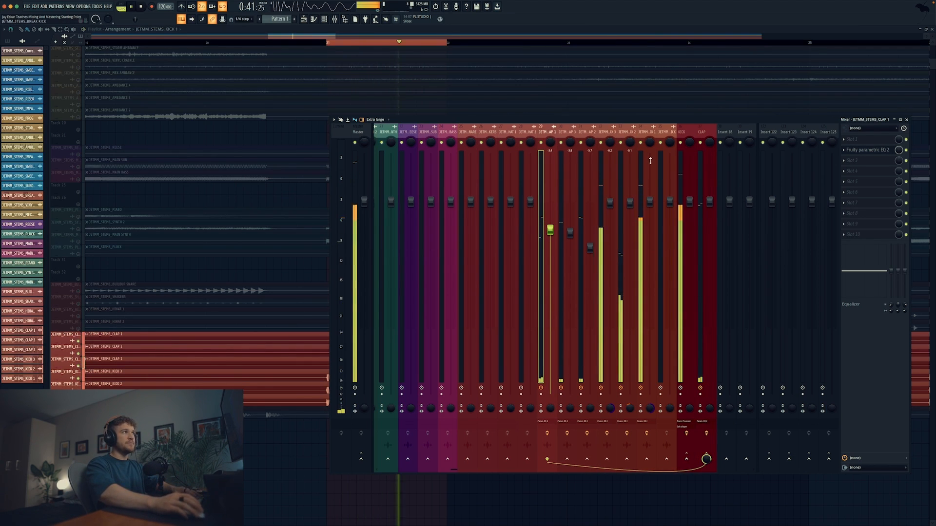
key("space")
right_click(542, 142)
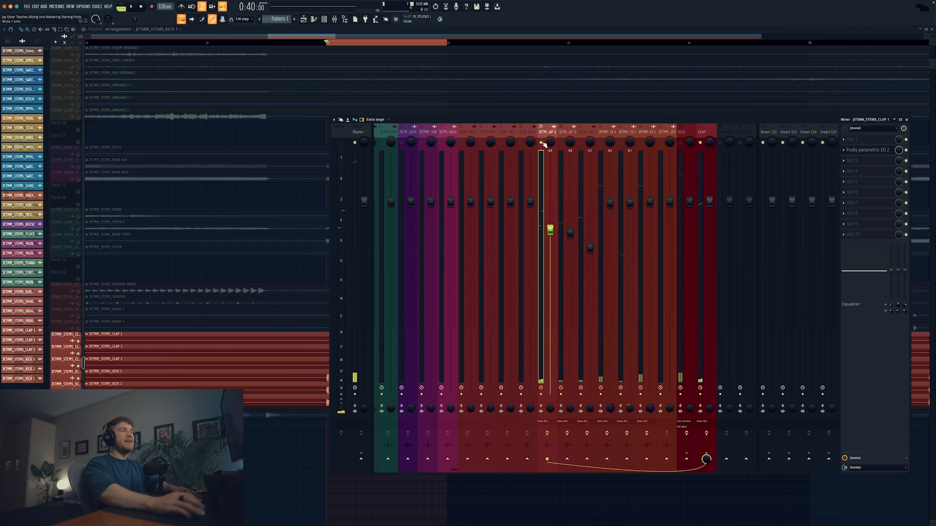
key("space")
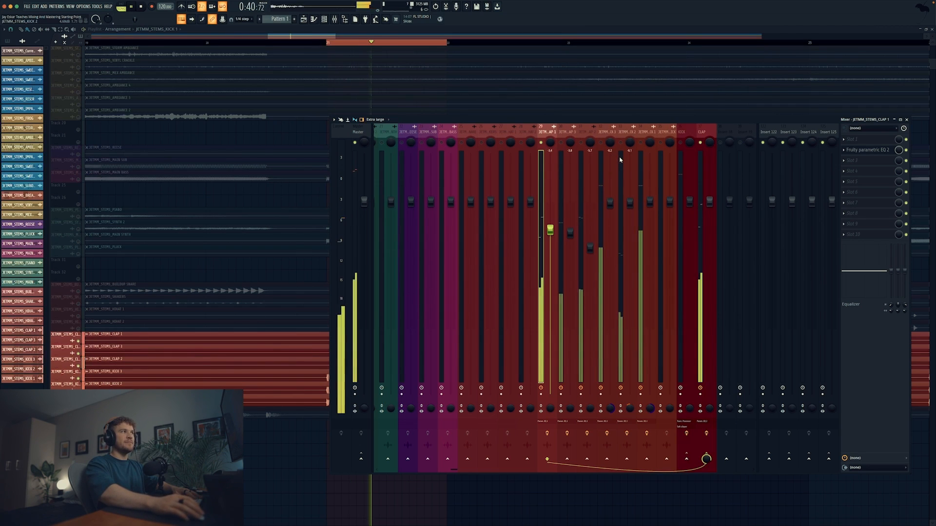
key("space")
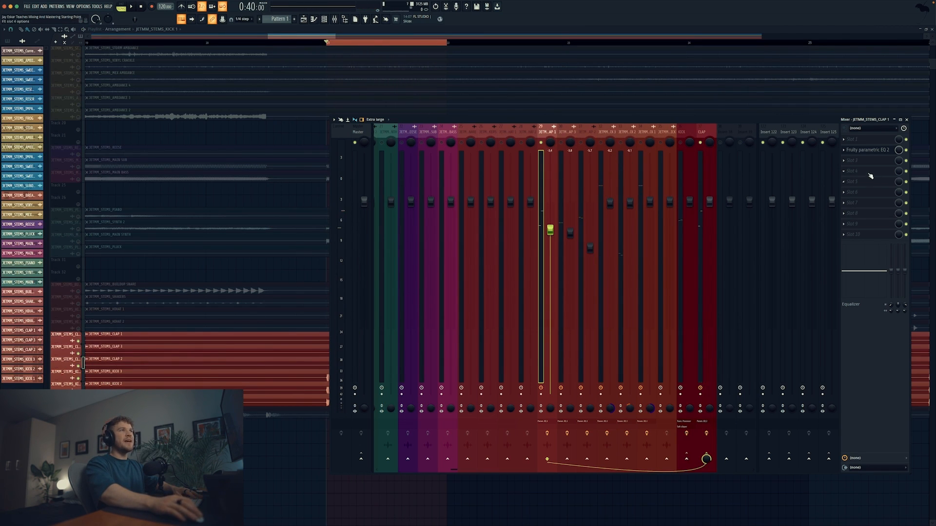
Add FabFilter Pro-R to the fourth effect slot of CLAP 1 and place its window over the mixer.
left_click(870, 174)
left_click(869, 174)
left_click(868, 175)
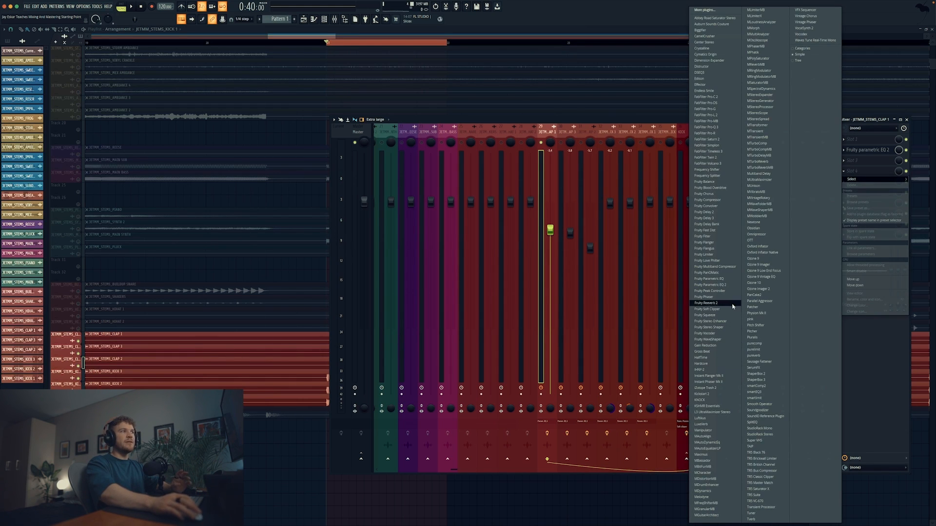
left_click(719, 133)
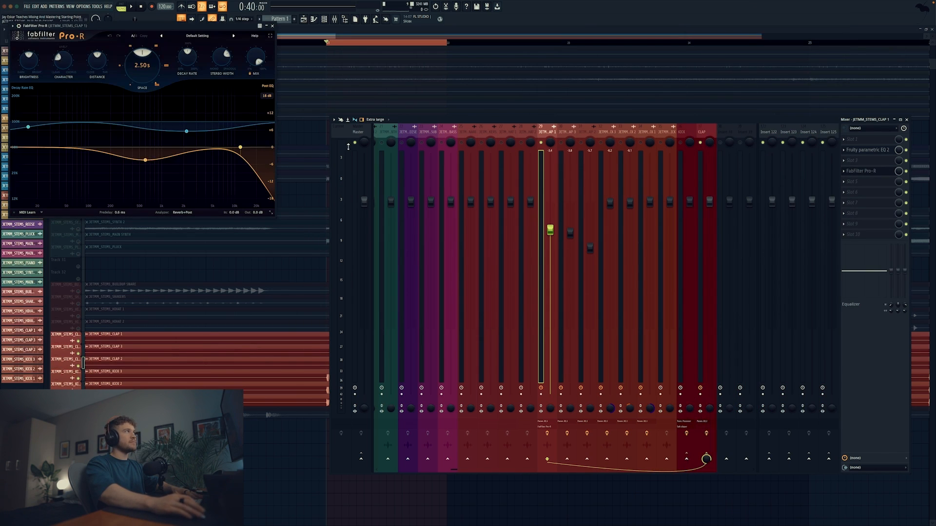
left_click_drag(165, 27, 633, 103)
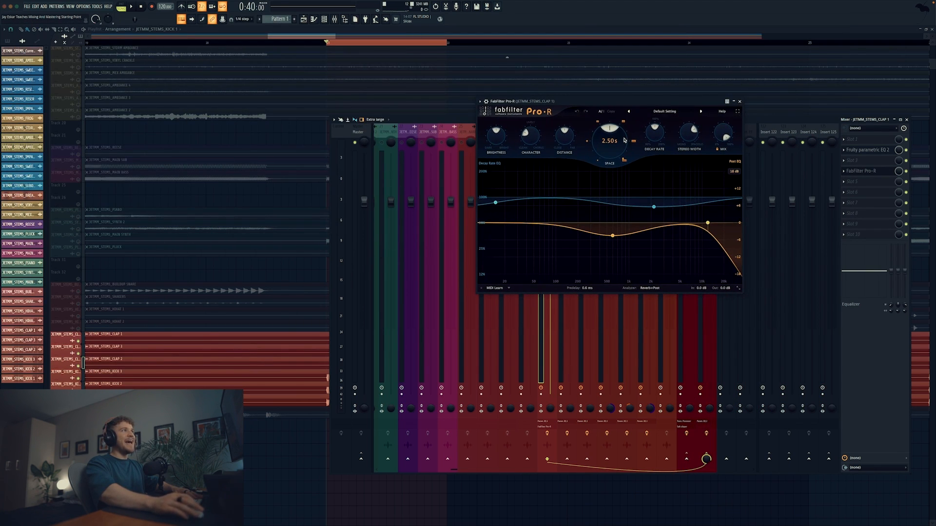
Shorten the reverb's Space to 0.20 s and add a narrower Post EQ boost around 2.4 kHz.
left_click_drag(618, 138, 656, 188)
key("space")
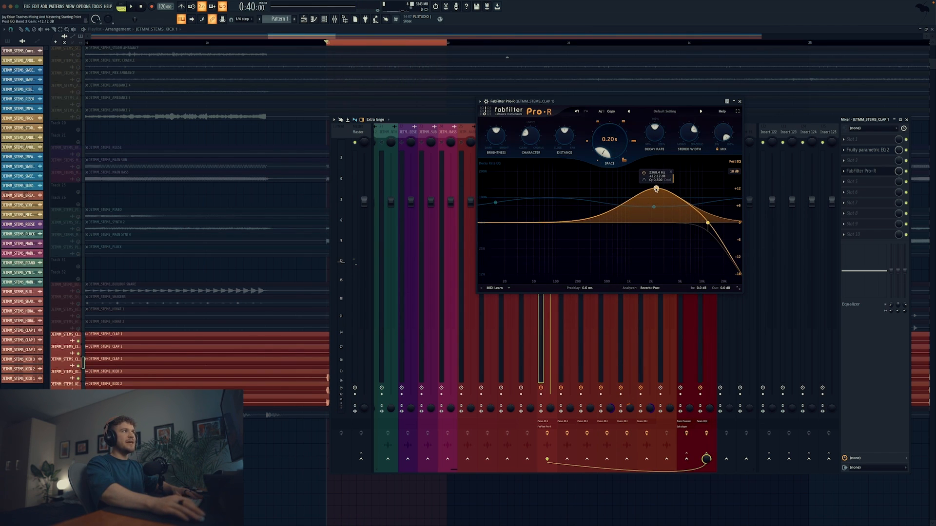
scroll(656, 189, "up", 3)
Add a narrow Post EQ boost of about 16 dB near 6.4 kHz to the reverb during playback.
left_click_drag(629, 173, 689, 184)
scroll(689, 182, "up", 5)
scroll(688, 182, "up", 3)
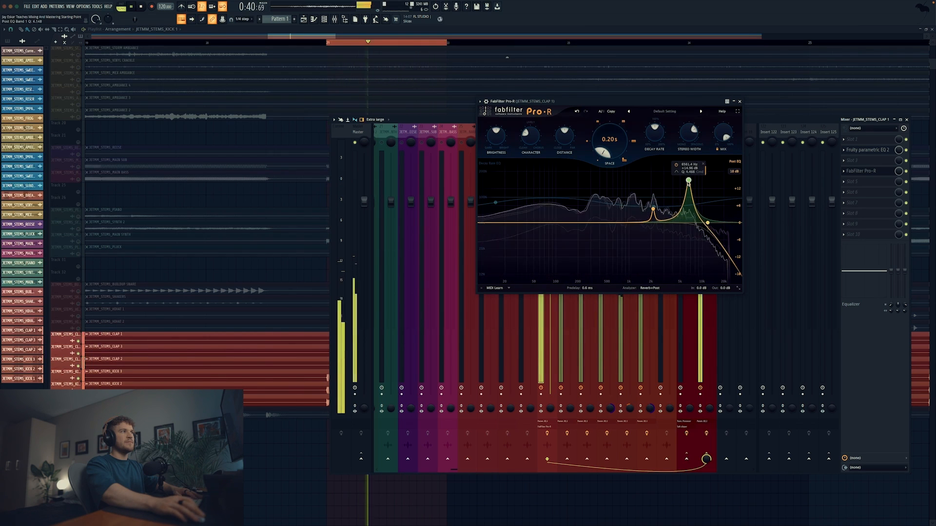
left_click_drag(688, 182, 688, 178)
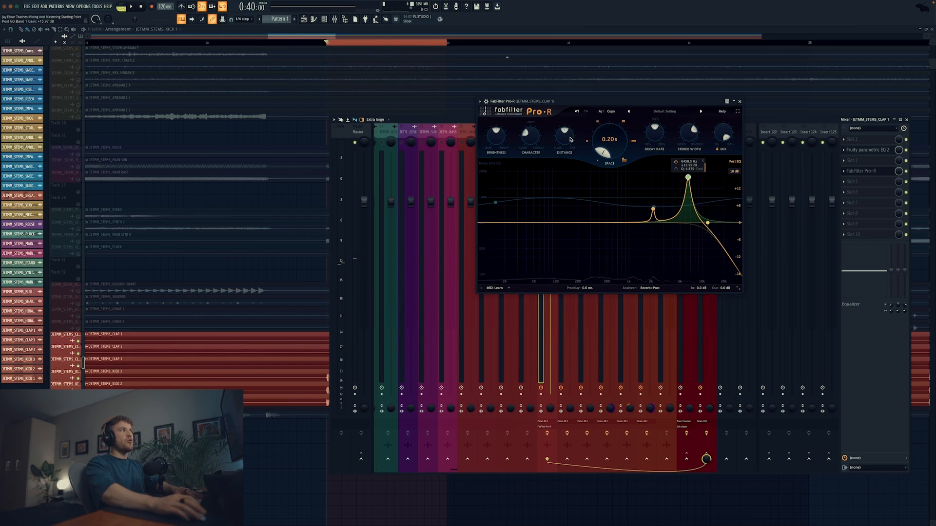
Lower the reverb's Distance to 0% and listen to the soloed clap.
left_click_drag(577, 105, 558, 101)
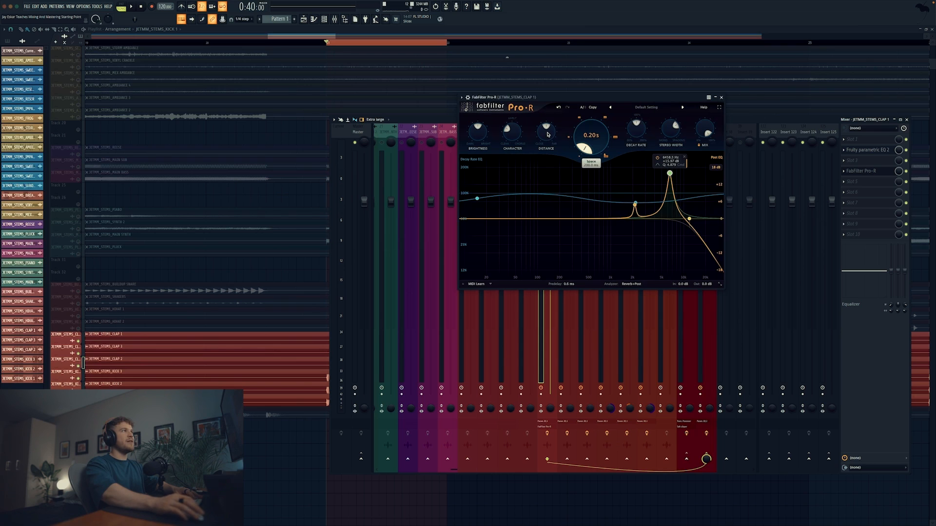
left_click_drag(547, 133, 546, 138)
key("space")
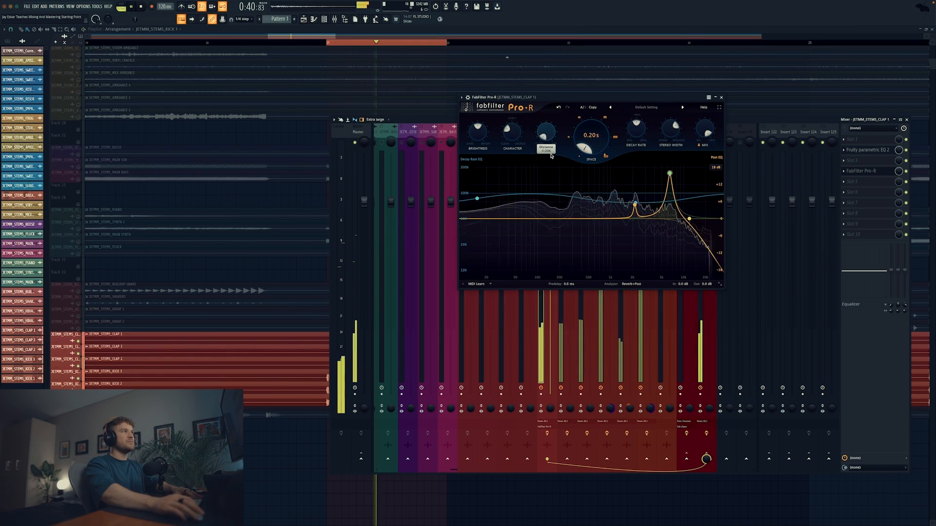
key("space")
Add a Post EQ low shelf of -30 dB at about 197 Hz and steepen it to a Q of about 0.98.
left_click_drag(493, 219, 557, 308)
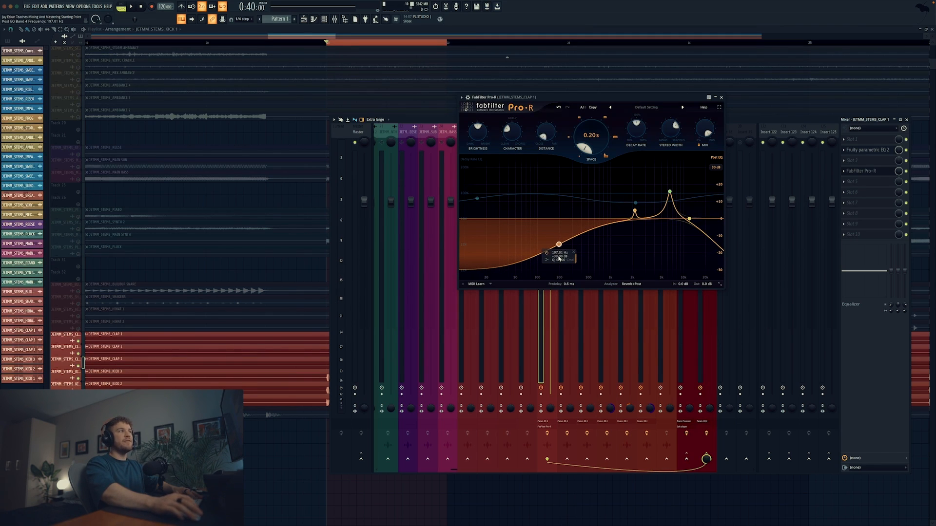
scroll(559, 247, "up", 2)
key("space")
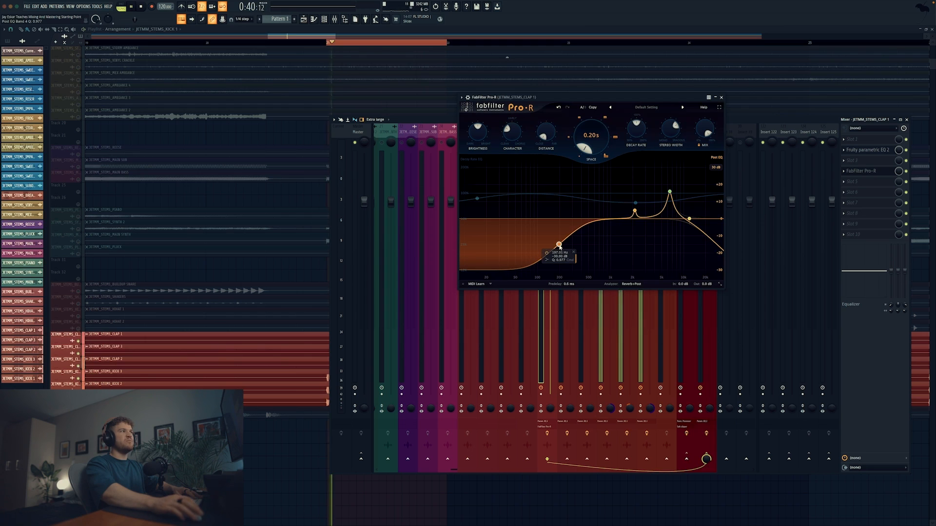
Try a narrow Decay Rate EQ dip around 177 Hz and disable that band.
double_click(558, 245)
left_click_drag(558, 245, 556, 245)
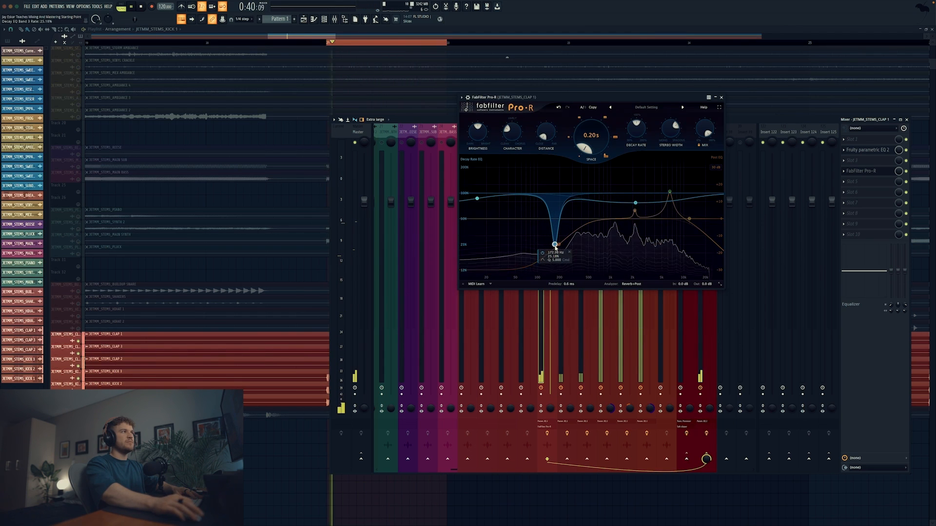
key("space")
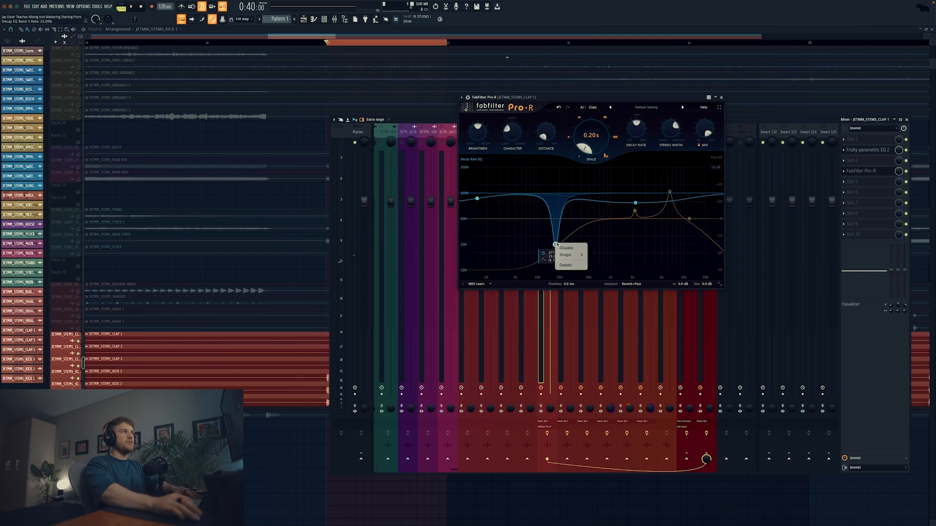
left_click(543, 253)
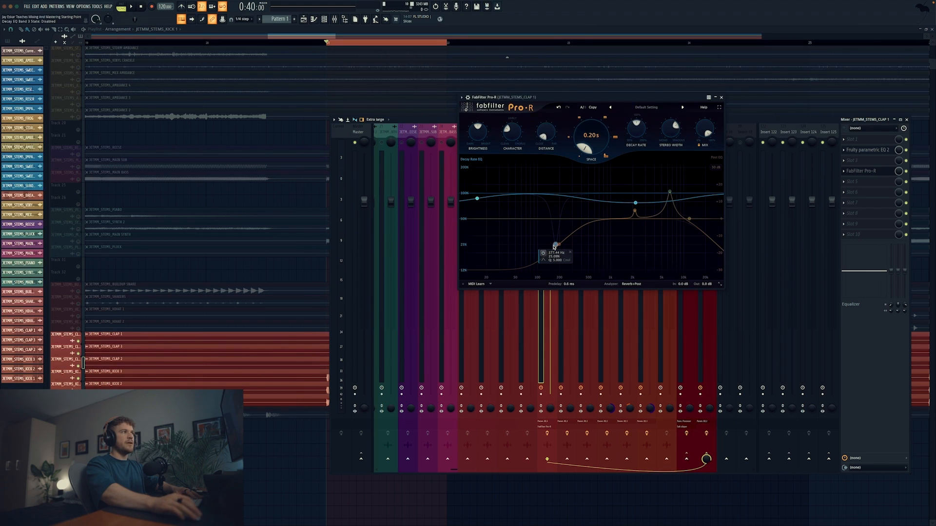
Adjust the reverb's Character by ear on the soloed clap, auditioning it at 0%.
key("space")
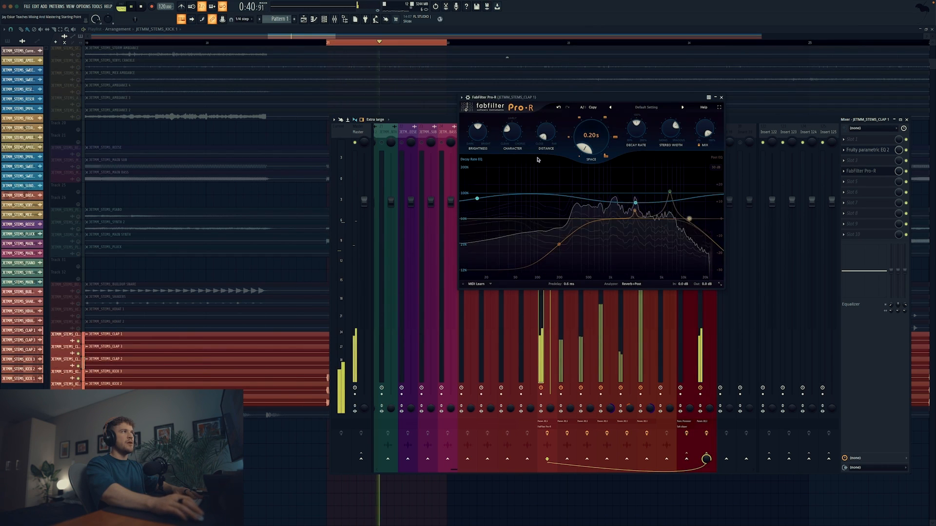
key("space")
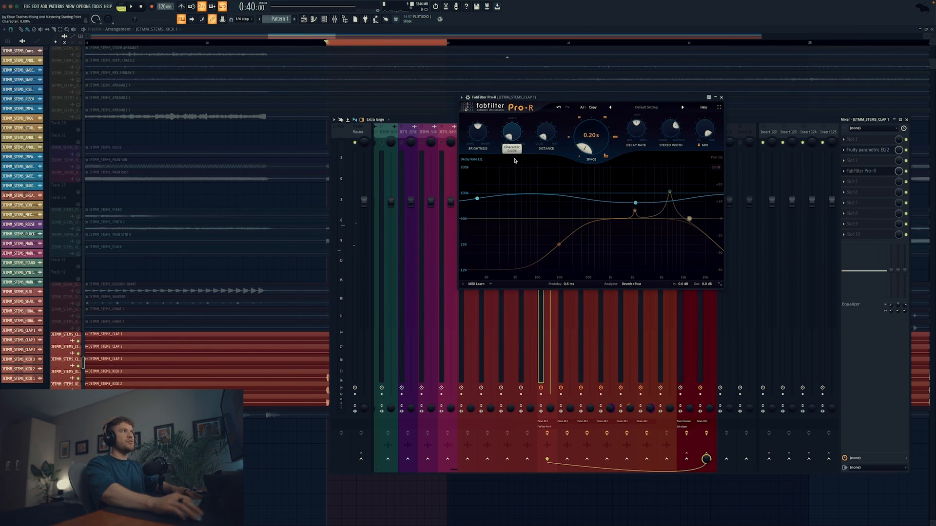
key("space")
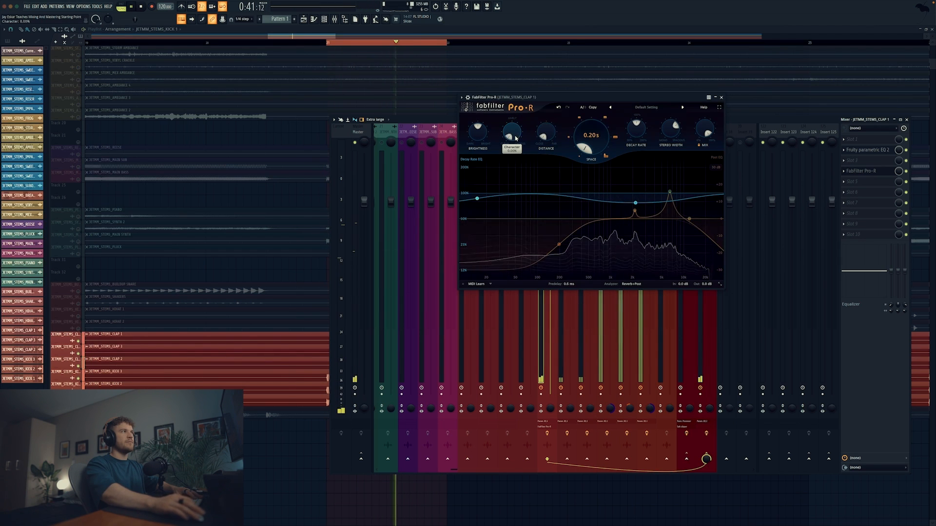
Audition the reverb's Brightness at 0% and raise it back to slightly above the middle.
key("space")
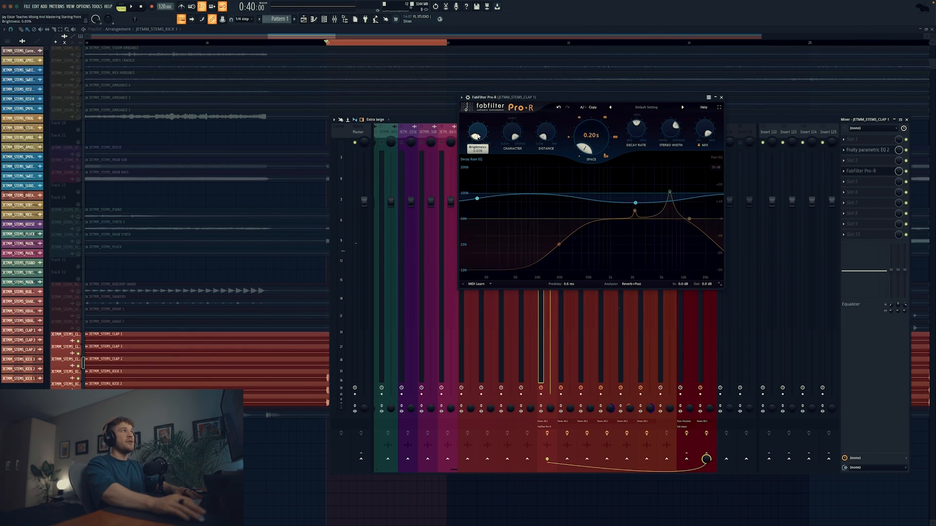
key("space")
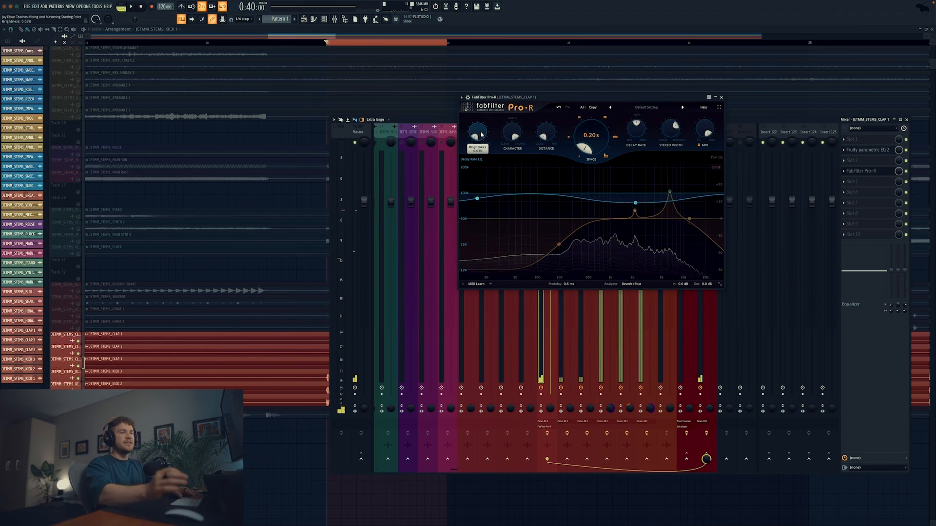
key("space")
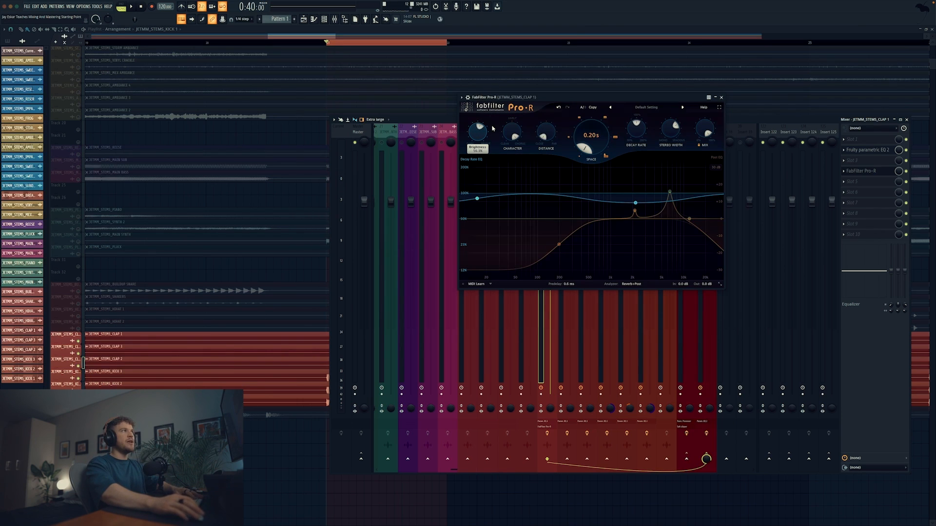
Set the reverb's Stereo Width to about 63.6% and lower its Mix to 0% while listening.
key("space")
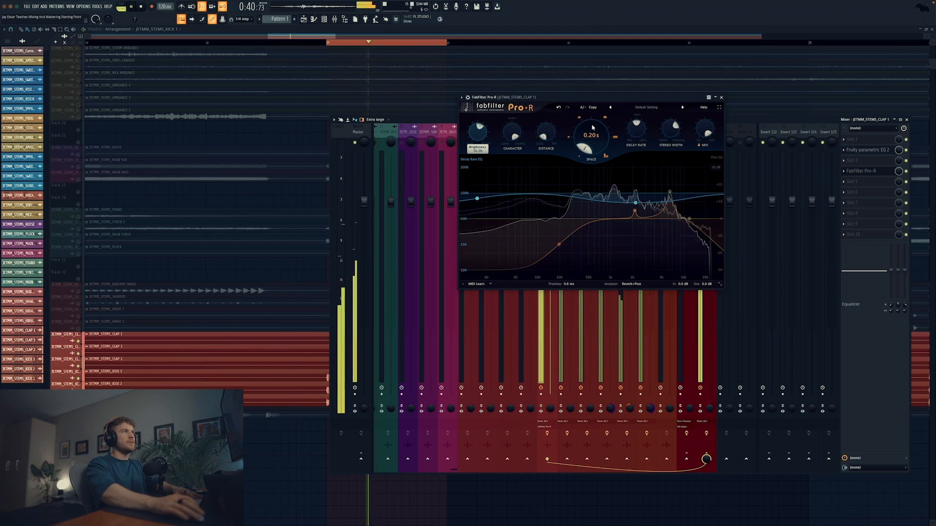
key("space")
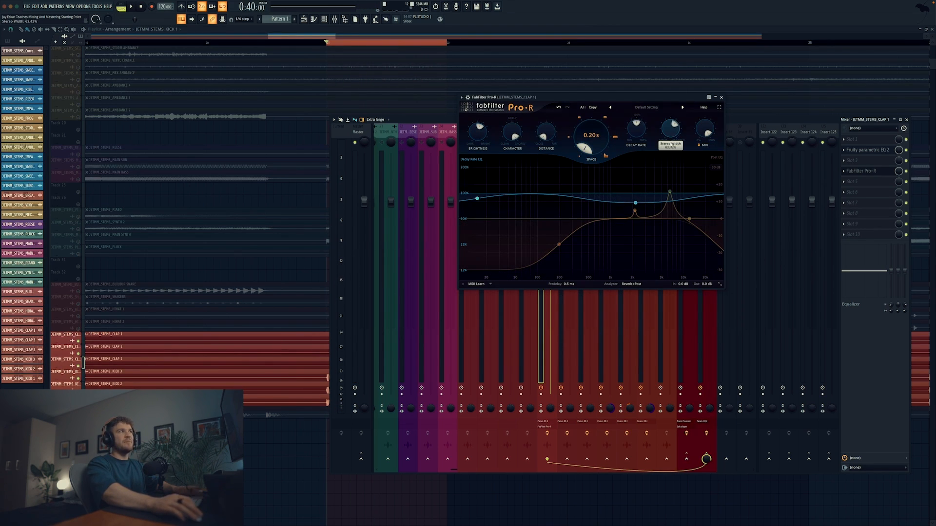
key("space")
scroll(676, 131, "down", 3)
scroll(676, 131, "down", 4)
key("space")
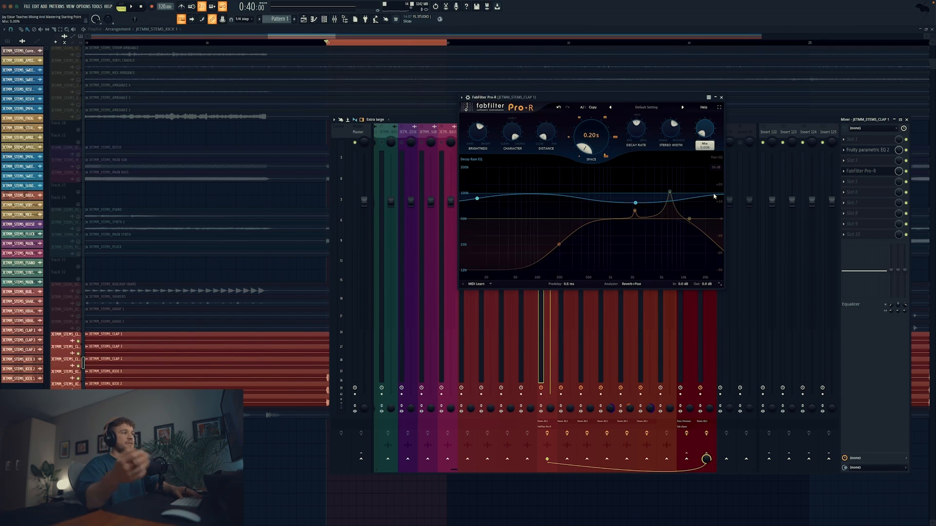
Raise the reverb's Mix by ear while the soloed clap plays.
key("space")
left_click_drag(714, 197, 705, 131)
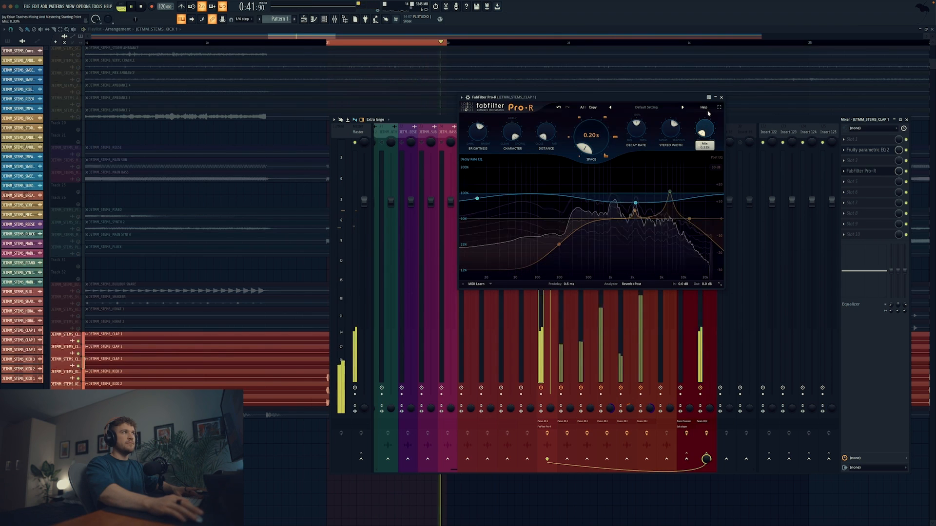
left_click_drag(703, 135, 700, 129)
key("space")
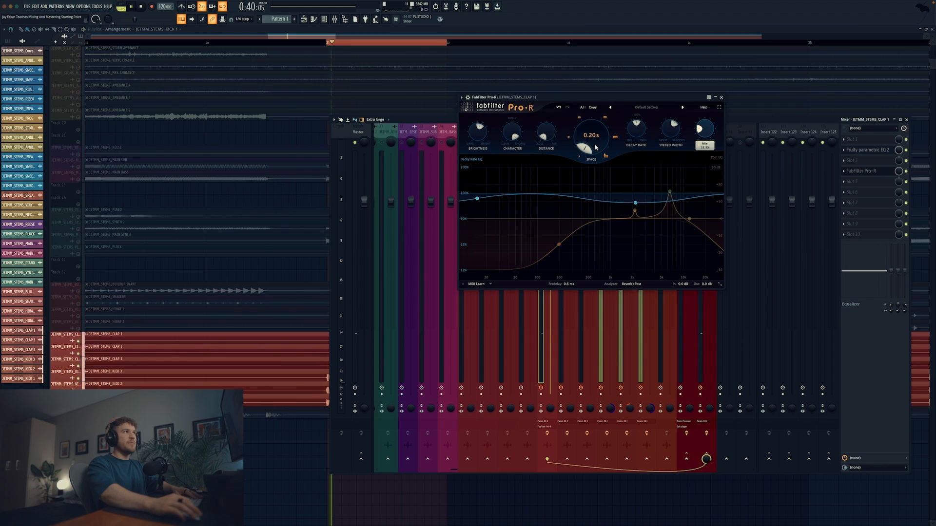
Lengthen the reverb's Space to about 0.25 s, audition it on the clap and close the reverb.
key("space")
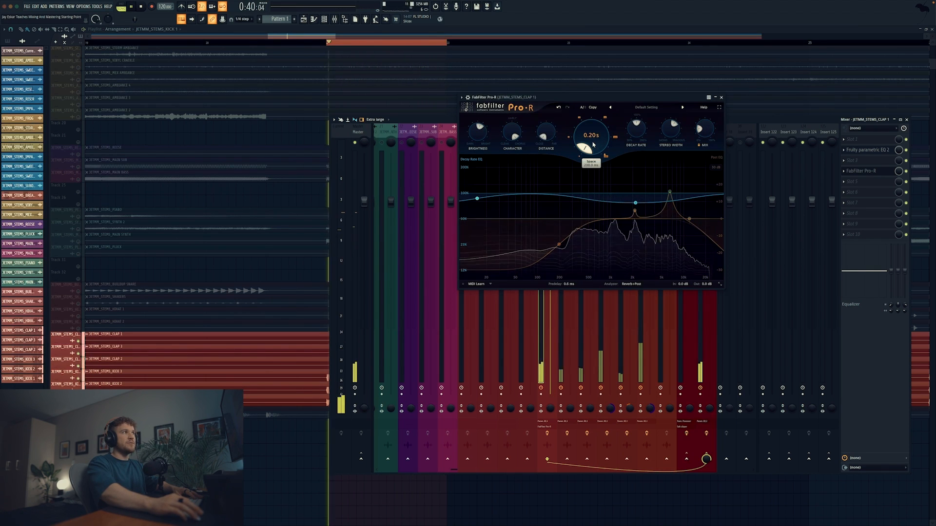
left_click_drag(586, 148, 587, 150)
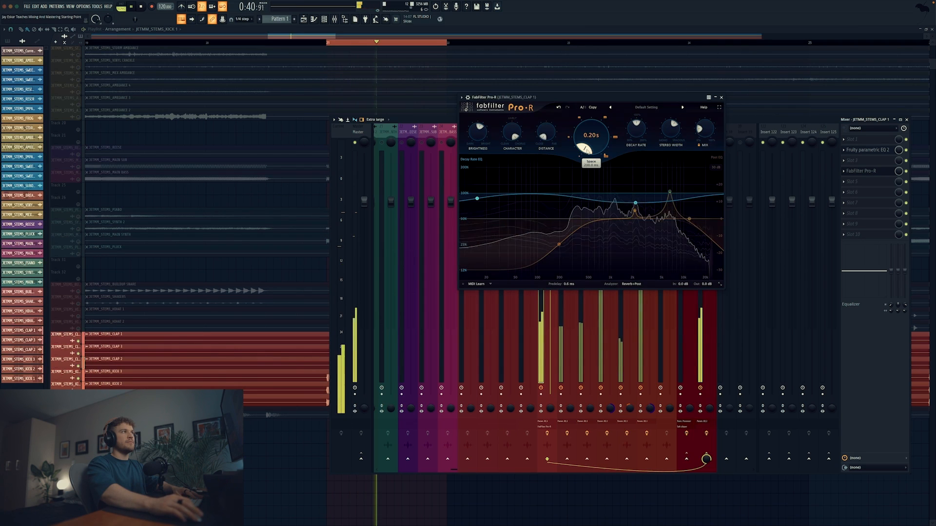
key("space")
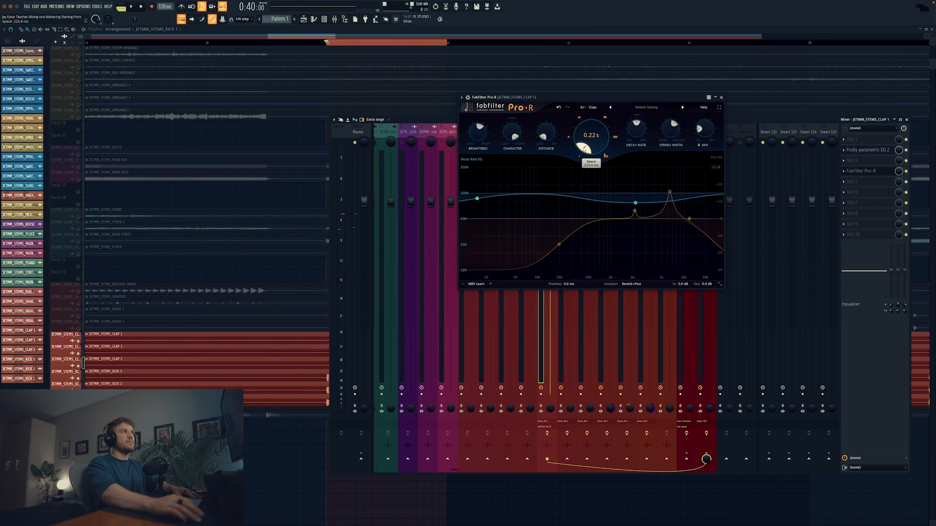
mouse_move(582, 148)
left_mouse_down()
mouse_move(579, 138)
mouse_move(585, 149)
left_mouse_up()
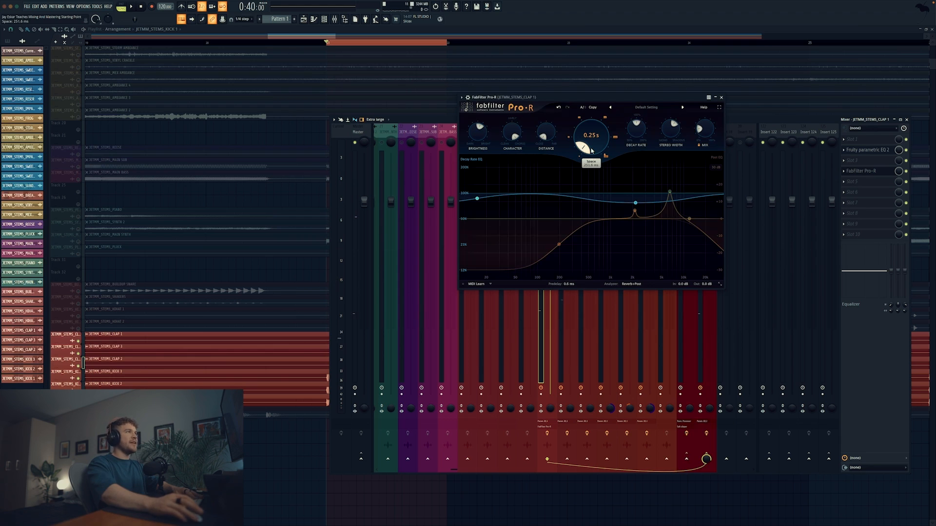
key("space")
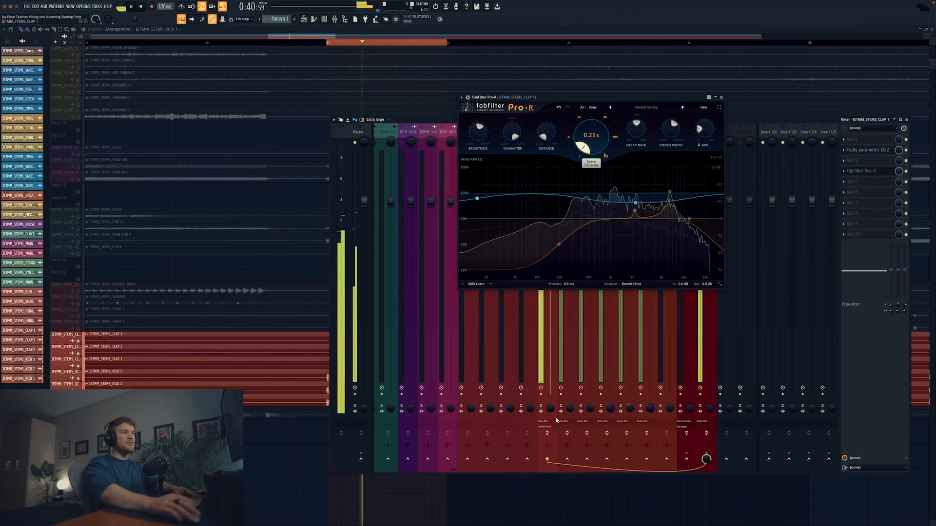
left_click(548, 431)
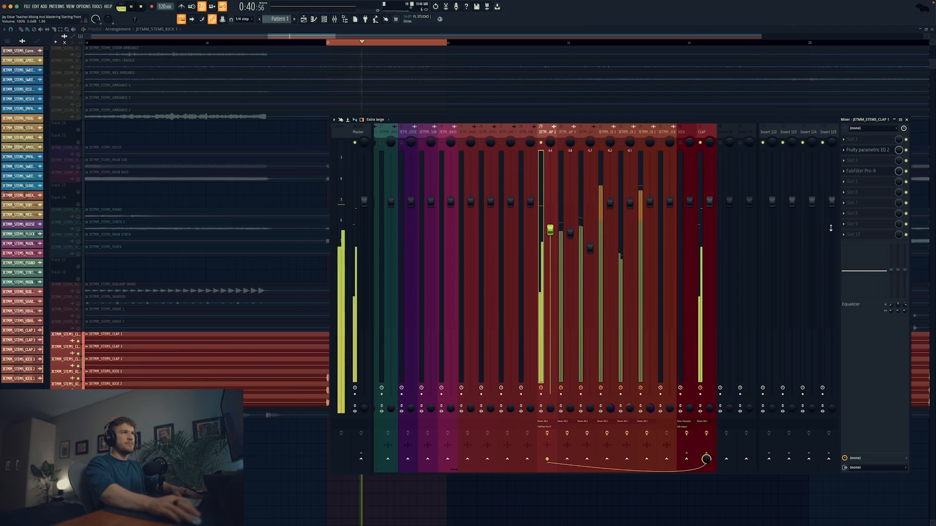
key("space")
Unsolo the CLAP 1 track and play the loop with all mixer tracks active.
left_click(873, 184)
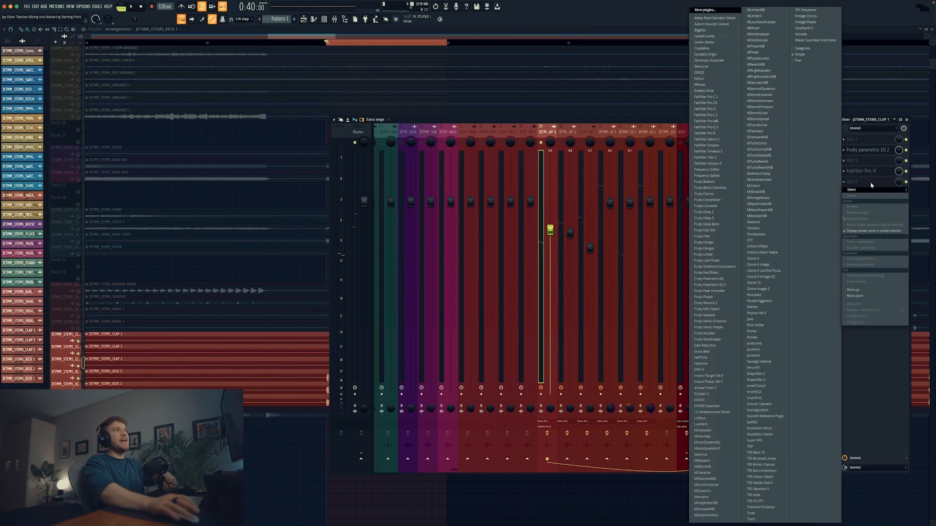
left_click(644, 189)
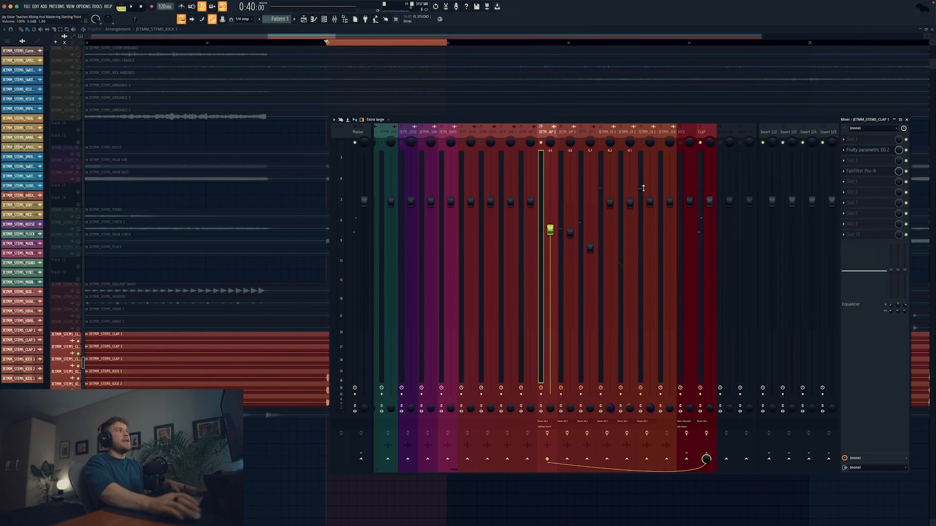
right_click(542, 144)
right_click(542, 144)
right_click(542, 144)
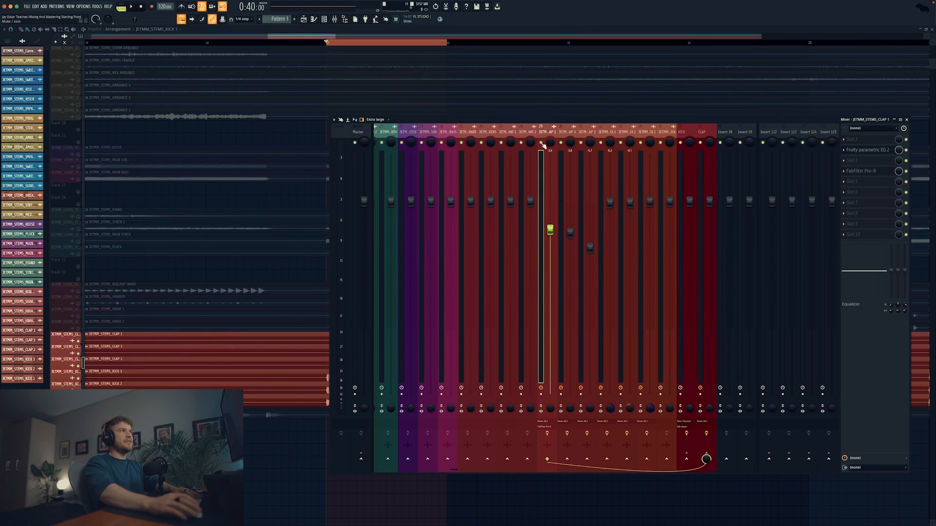
key("space")
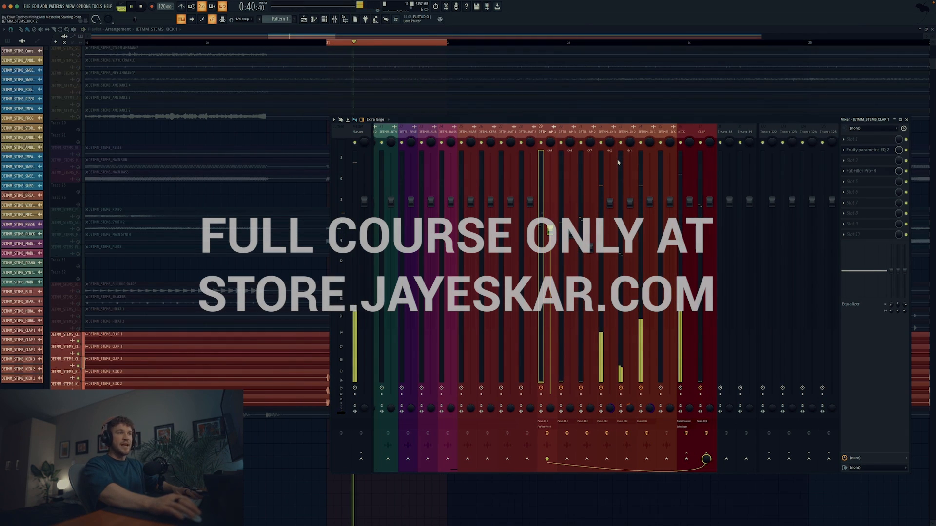
Load Oxford Inflator into an empty effect slot after the EQ on the CLAP bus and play the loop.
left_click(700, 134)
key("space")
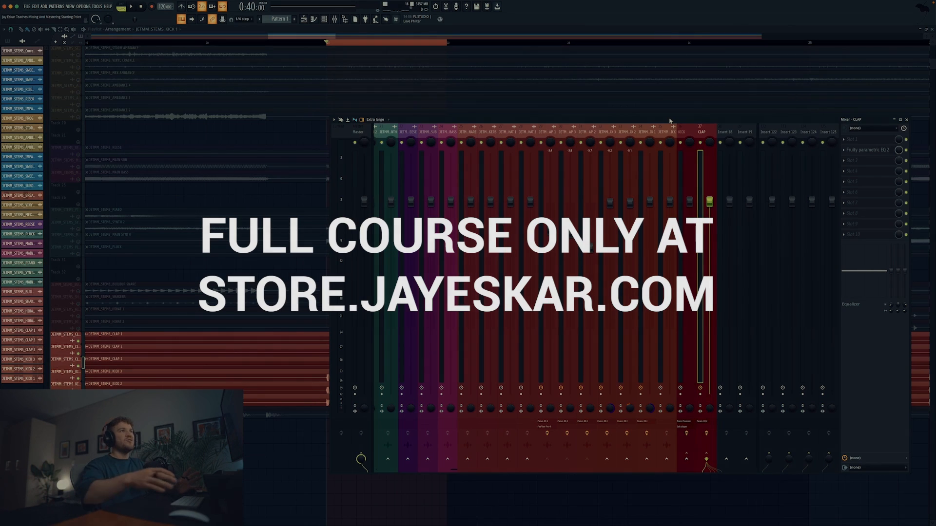
left_click(851, 171)
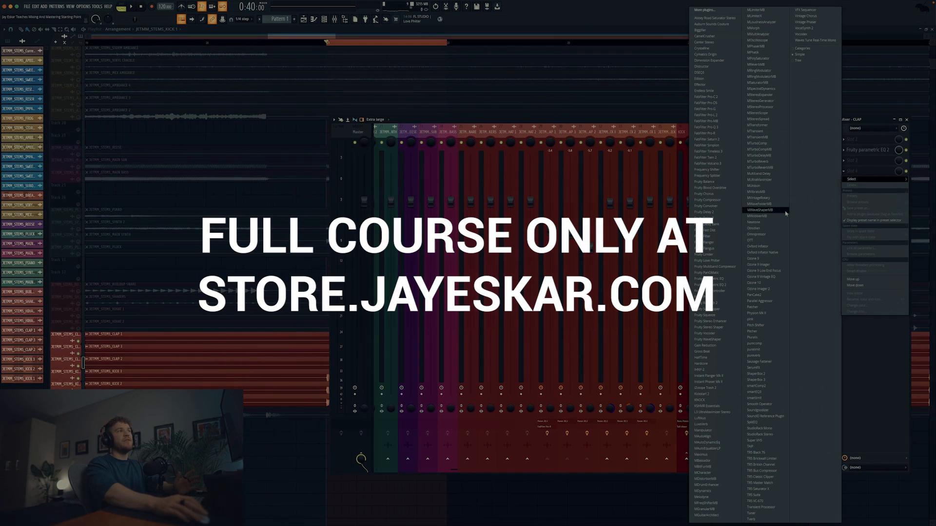
left_click(755, 249)
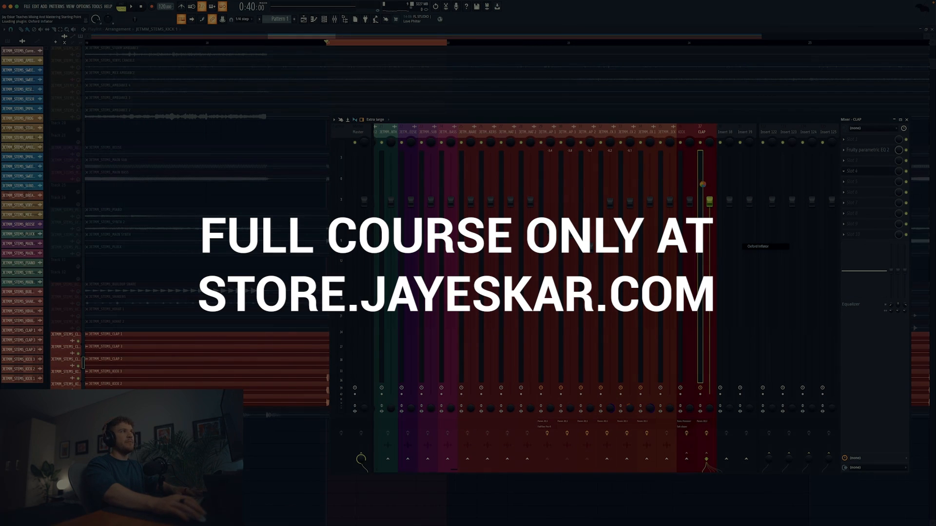
key("space")
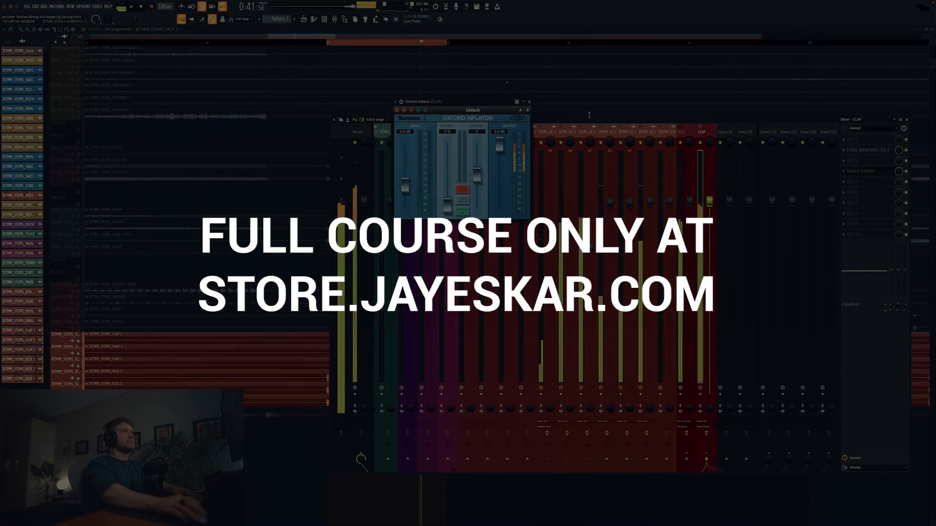